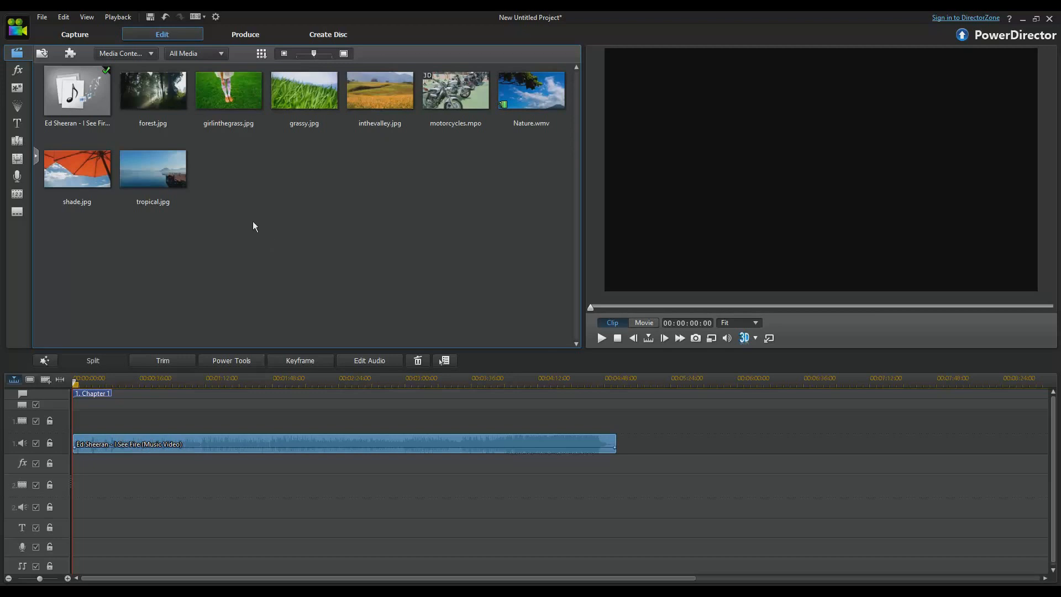
Open the Edit Audio dropdown for the Ed Sheeran clip on the timeline.
left_click(354, 362)
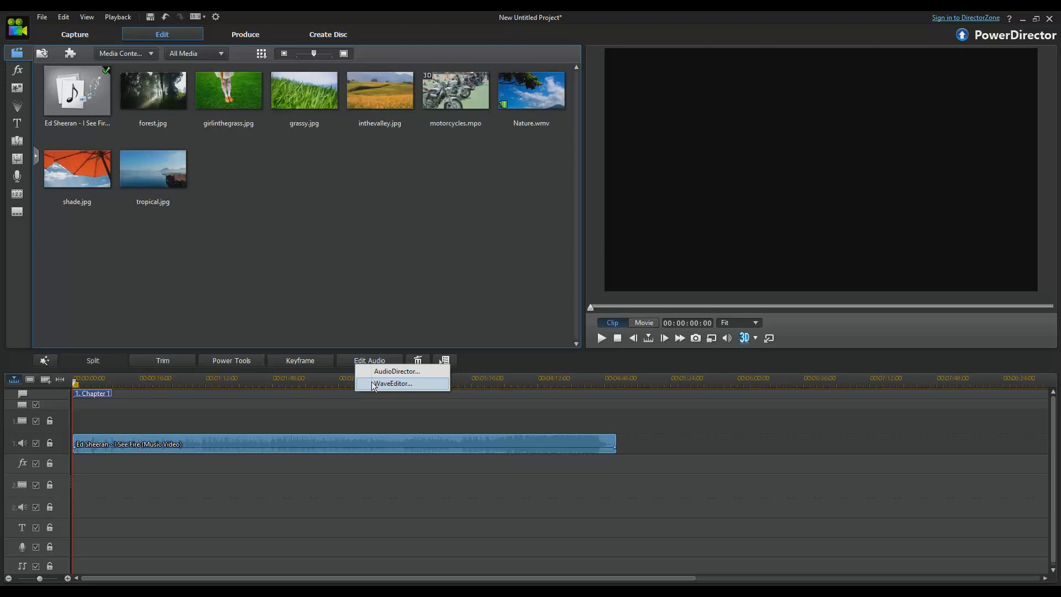
Choose WaveEditor to load 'Ed Sheeran - I See Fire (Music Video).mp3' for editing.
left_click(373, 383)
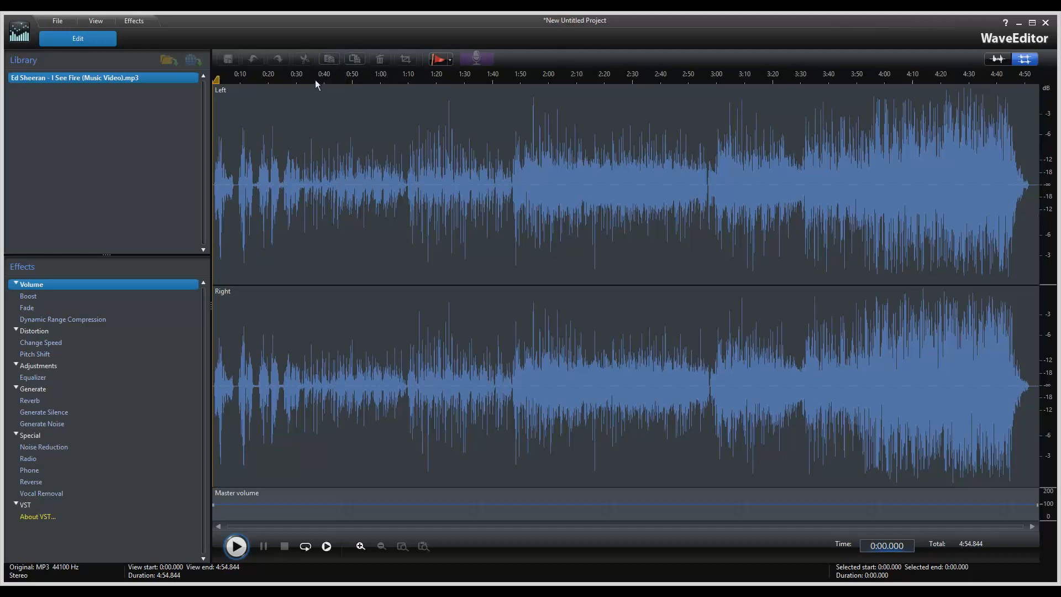
left_click_drag(348, 91, 516, 110)
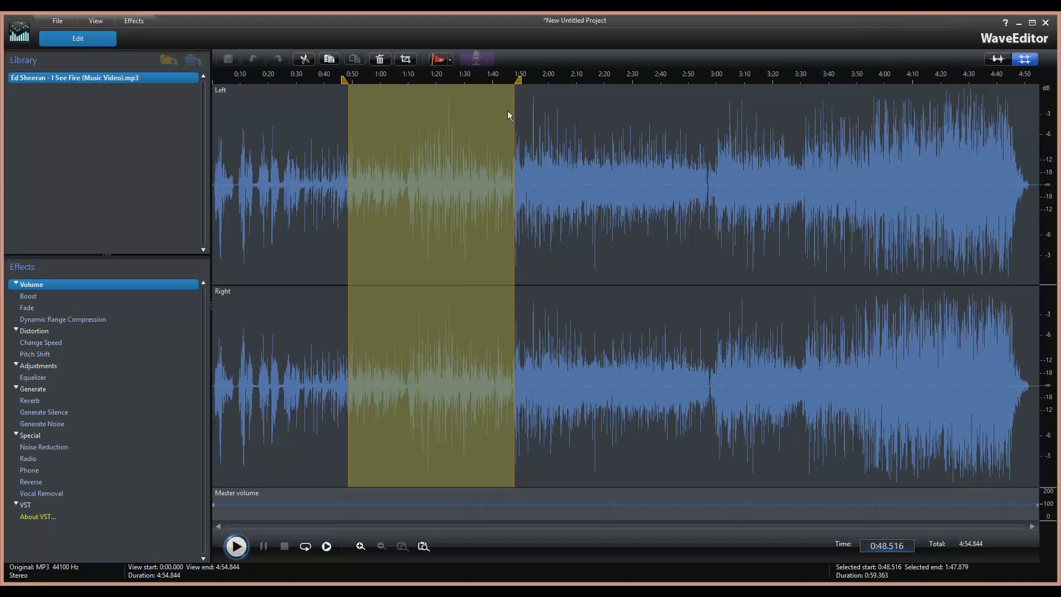
left_click(343, 105)
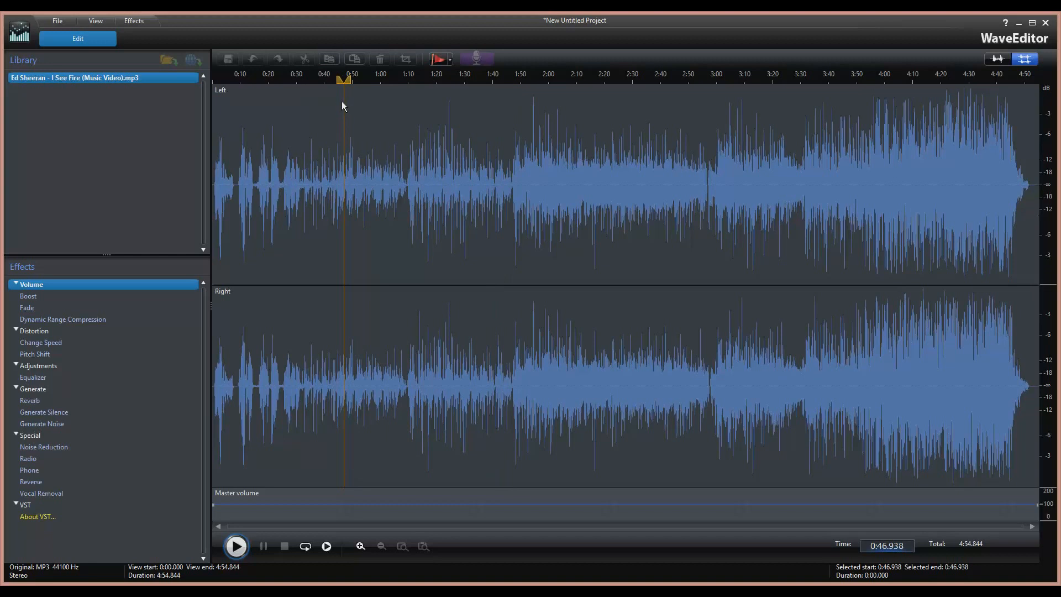
left_click_drag(351, 105, 513, 110)
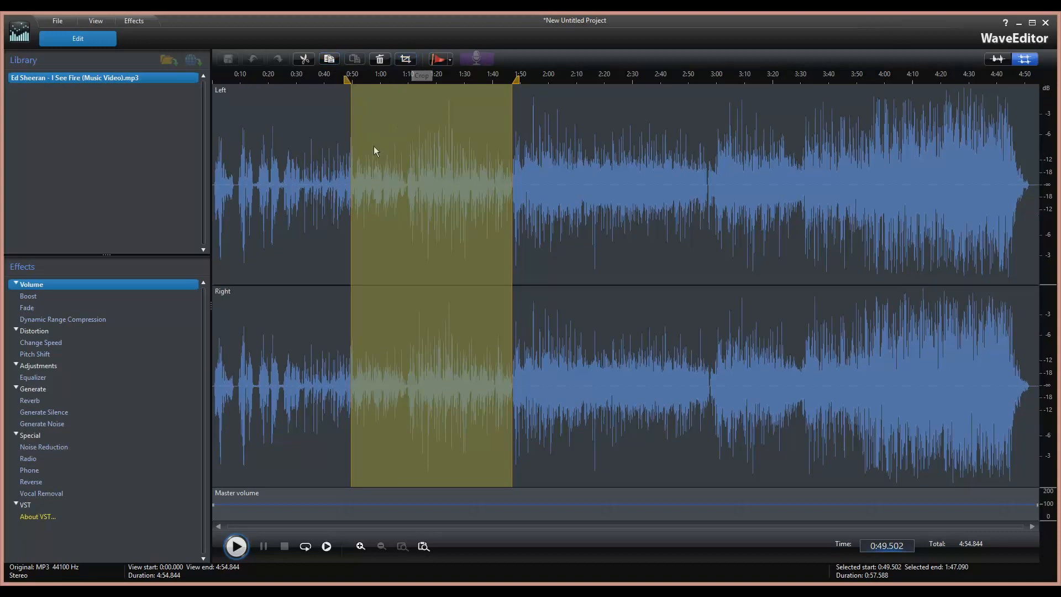
left_click(340, 152)
left_click_drag(276, 166, 218, 166)
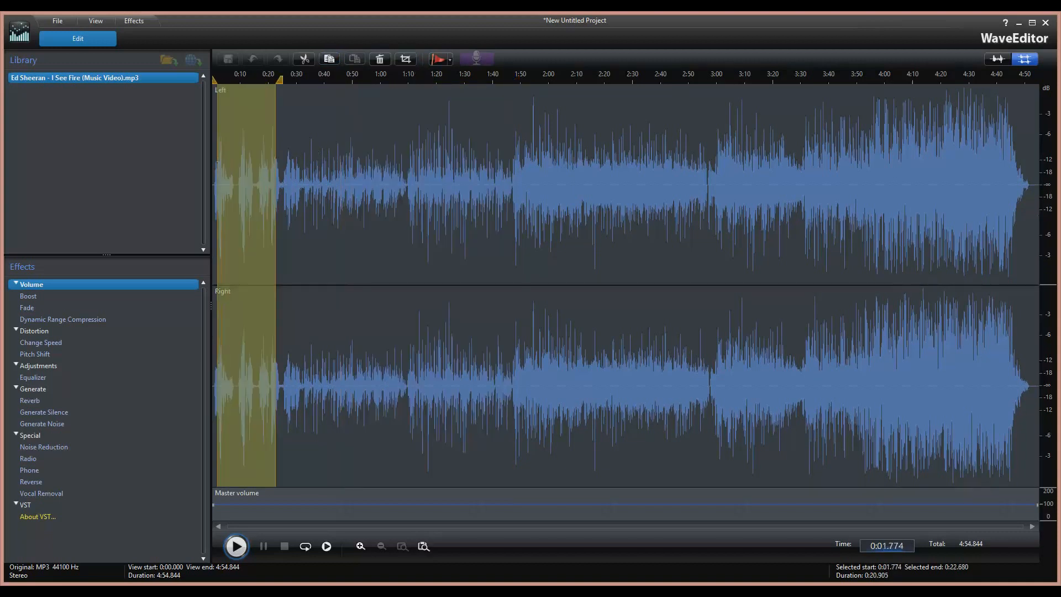
left_click(293, 166)
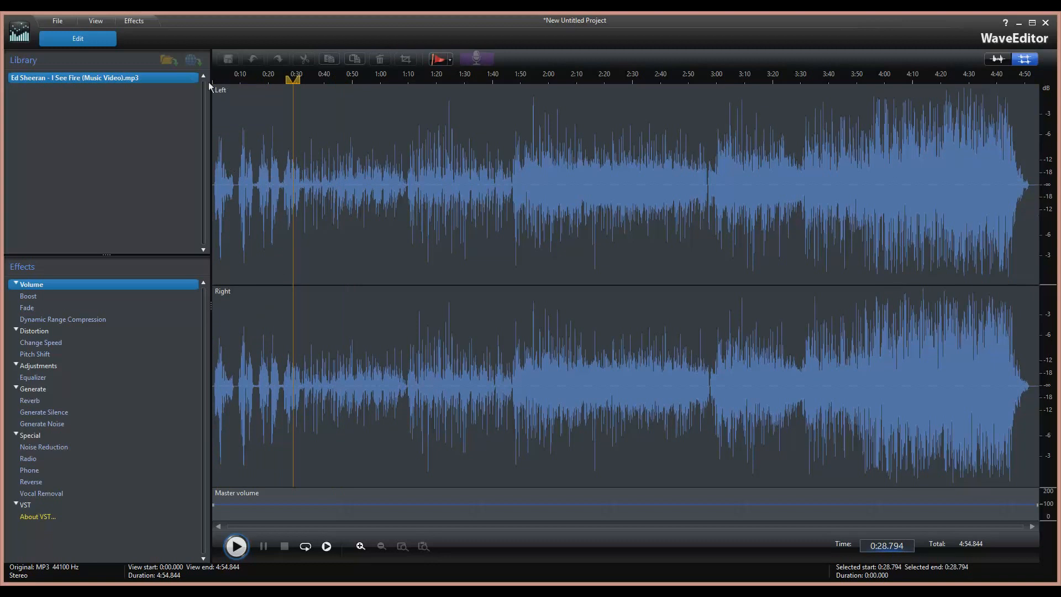
left_click_drag(291, 81, 204, 83)
left_click_drag(297, 81, 209, 84)
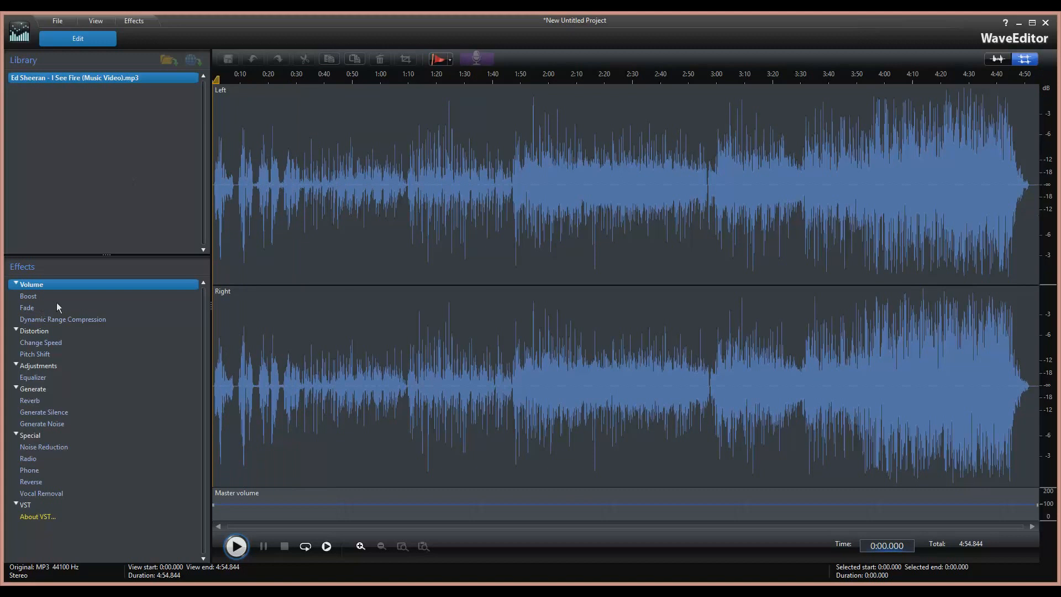
Play, restart and stop the song's opening, then select 0:07.691 to 0:09.072.
left_click(243, 552)
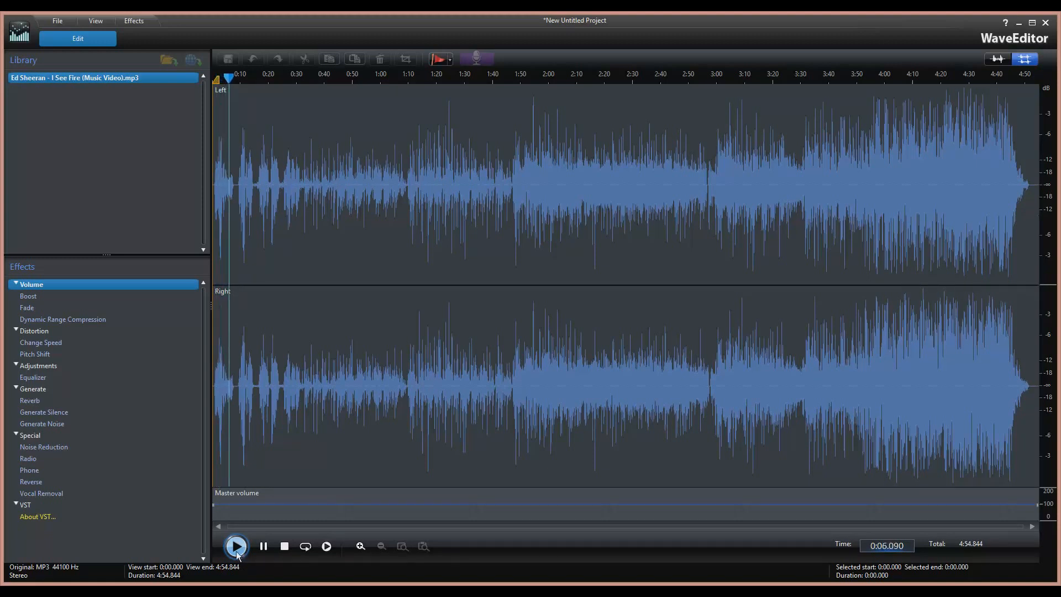
left_click(238, 552)
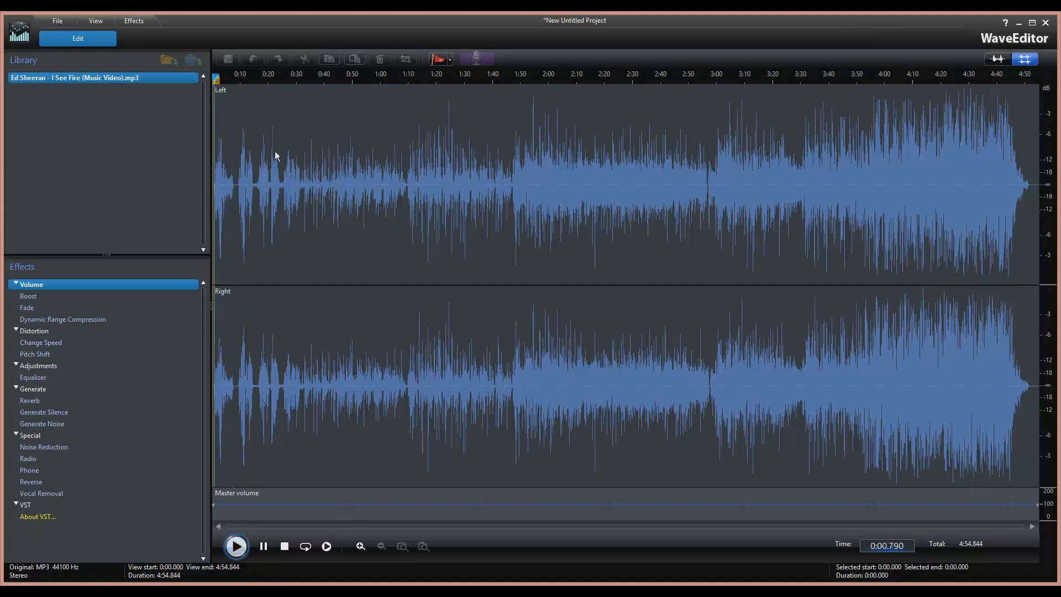
left_click(243, 545)
left_click(284, 546)
mouse_move(217, 82)
left_mouse_down()
mouse_move(238, 82)
mouse_move(221, 86)
mouse_move(228, 91)
left_mouse_up()
left_click_drag(233, 186, 237, 189)
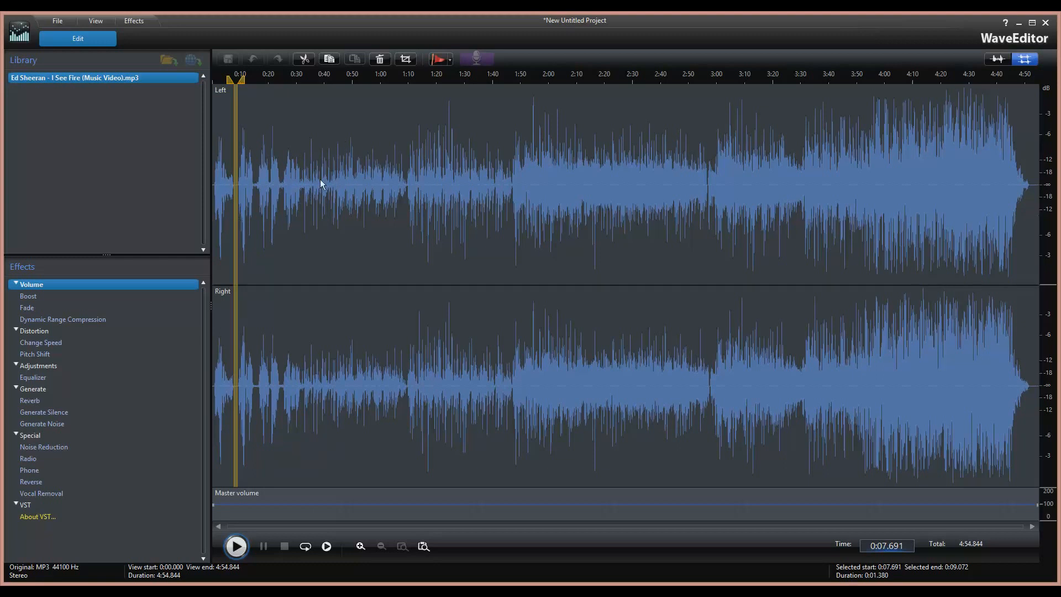
Clear the selection and zoom in twice on the waveform.
left_click(245, 186)
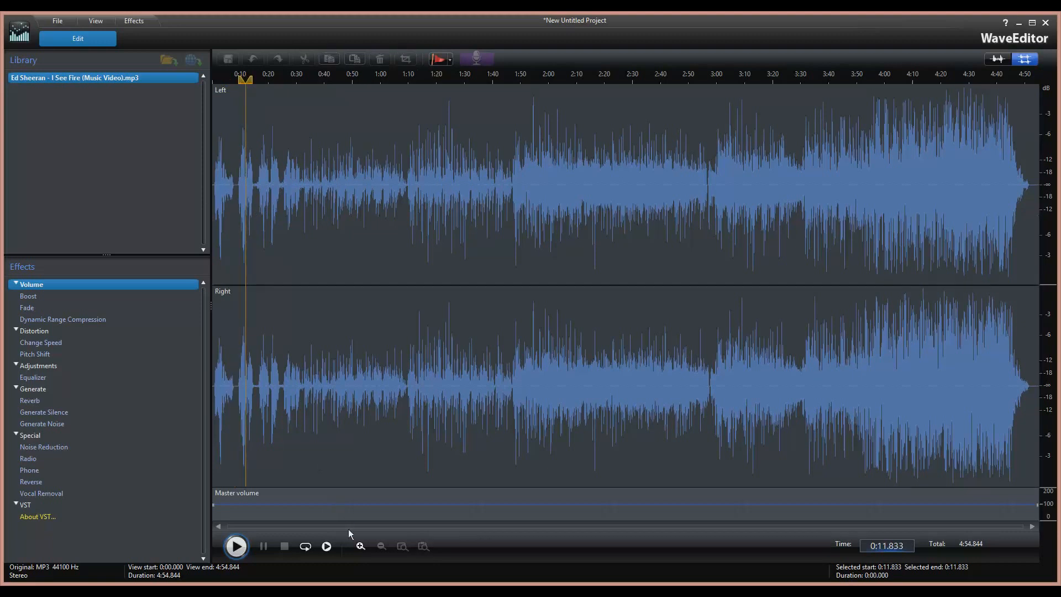
left_click(360, 545)
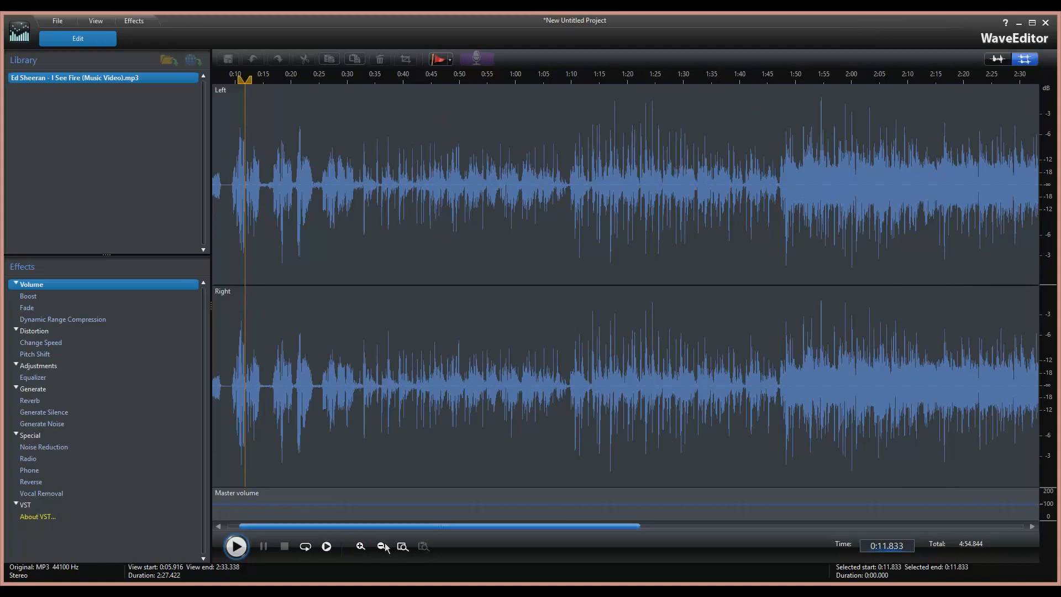
left_click(360, 546)
left_click_drag(305, 527, 278, 530)
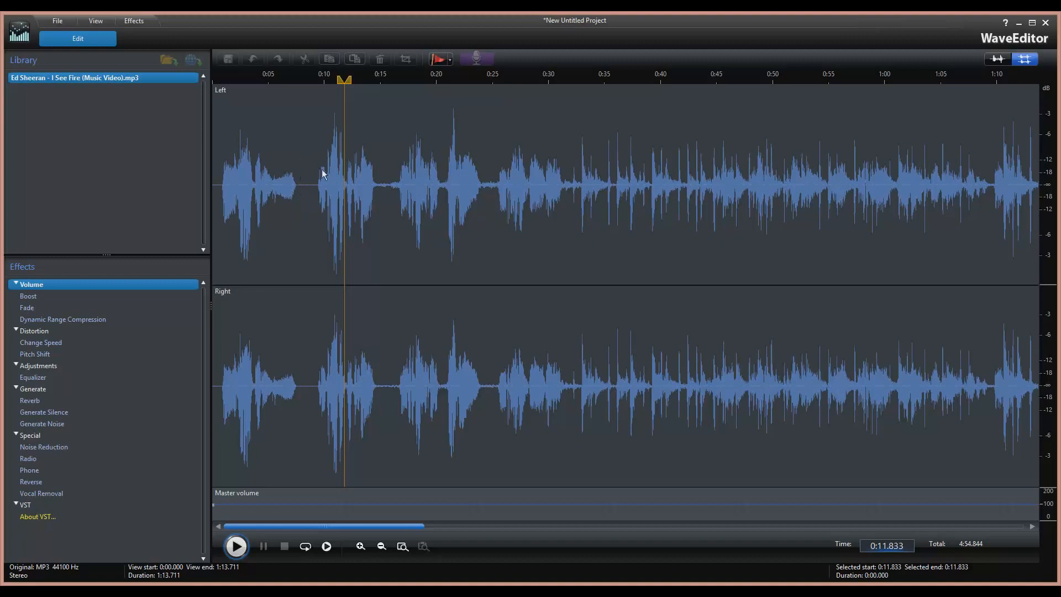
Cut 0:07.592–0:09.170 from the song, shortening it to 4:53.118.
left_click(299, 185)
left_click_drag(298, 184, 319, 190)
left_click(305, 59)
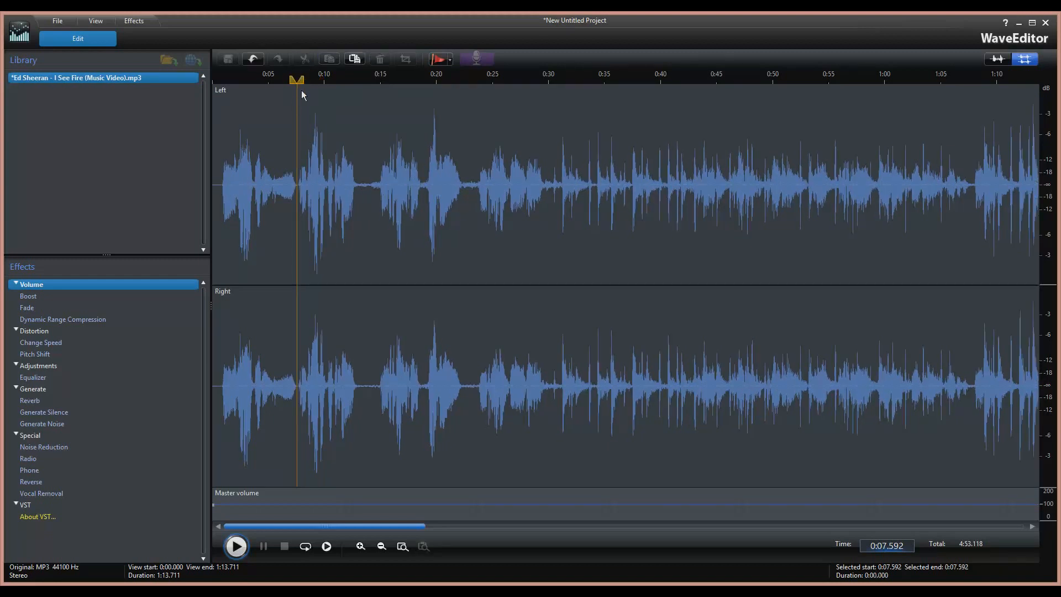
left_click_drag(298, 82, 216, 84)
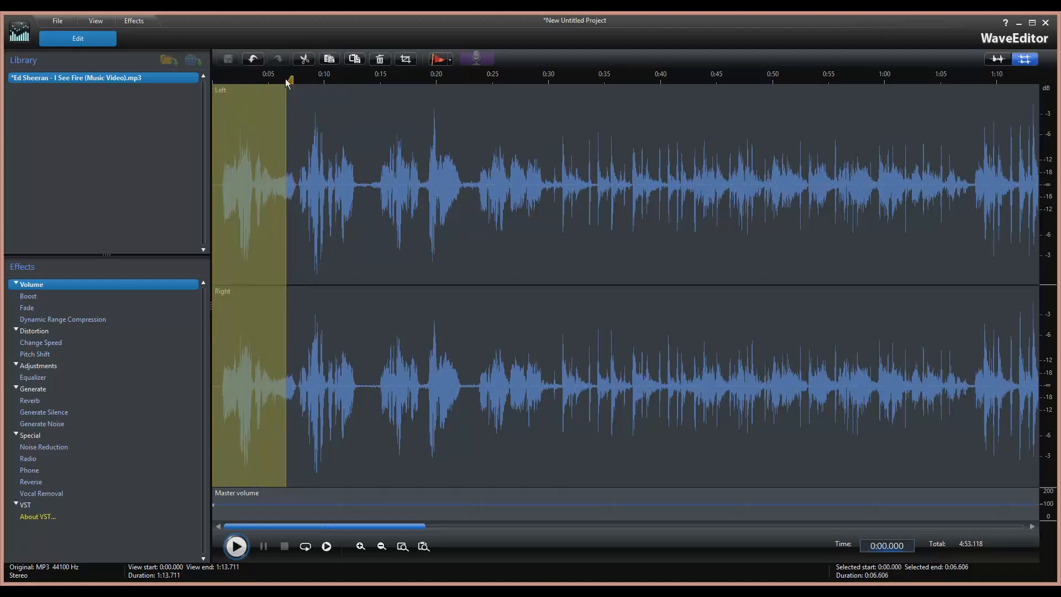
left_click(214, 88)
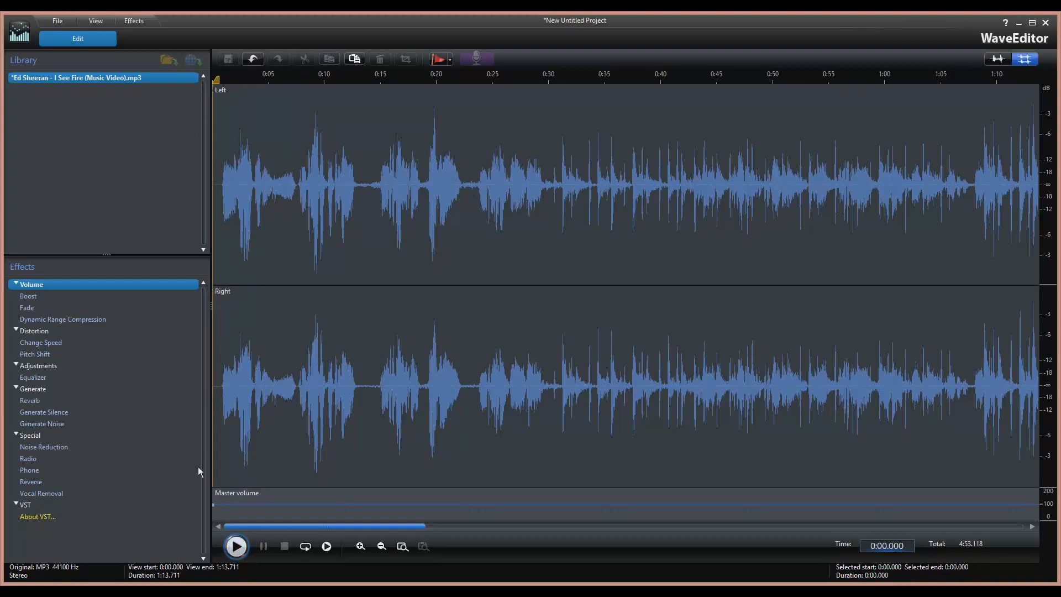
left_click(237, 547)
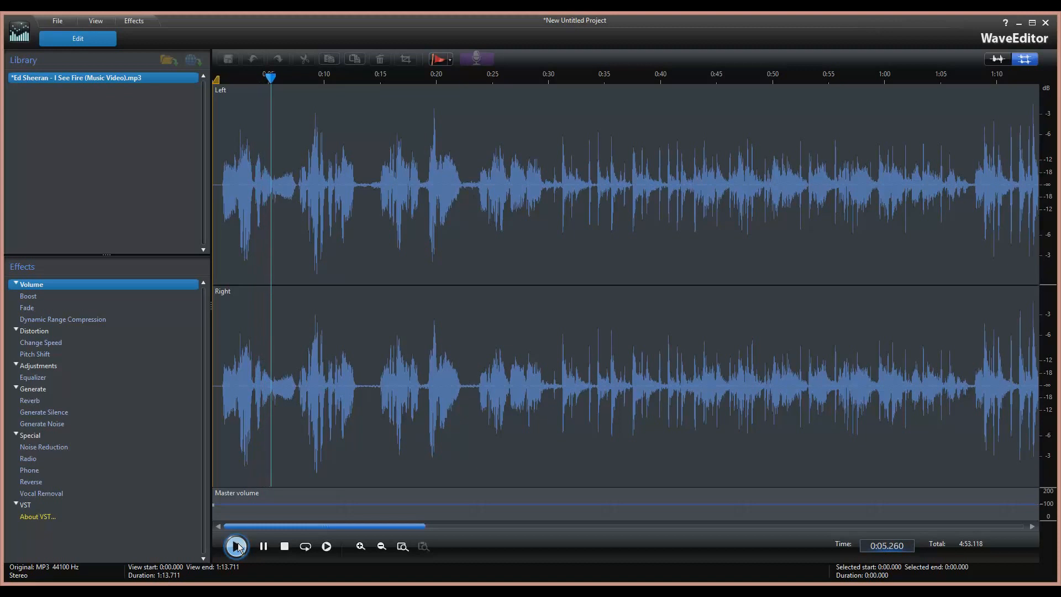
left_click(284, 547)
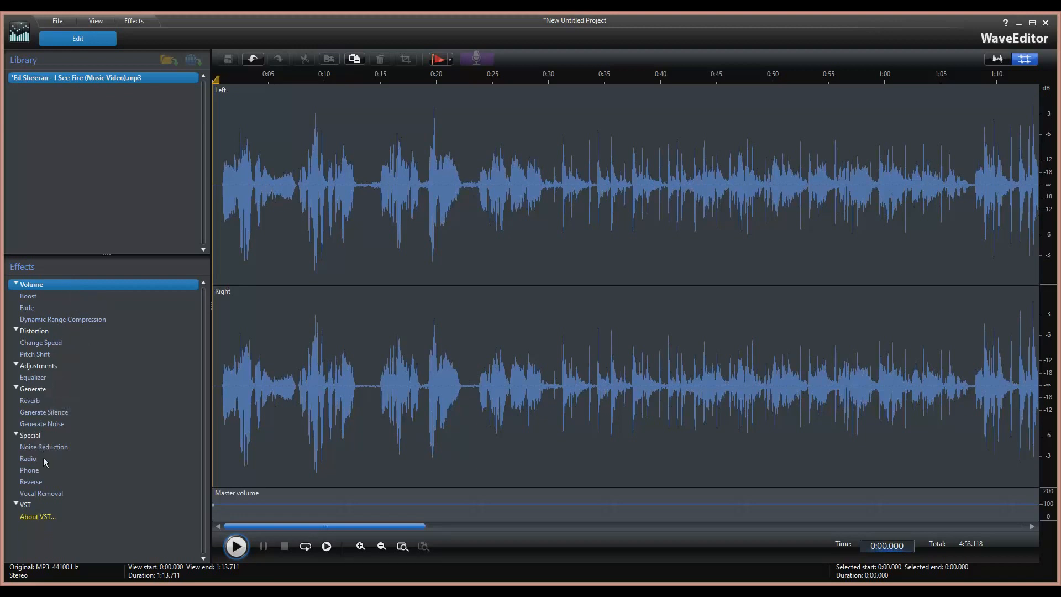
left_click(16, 505)
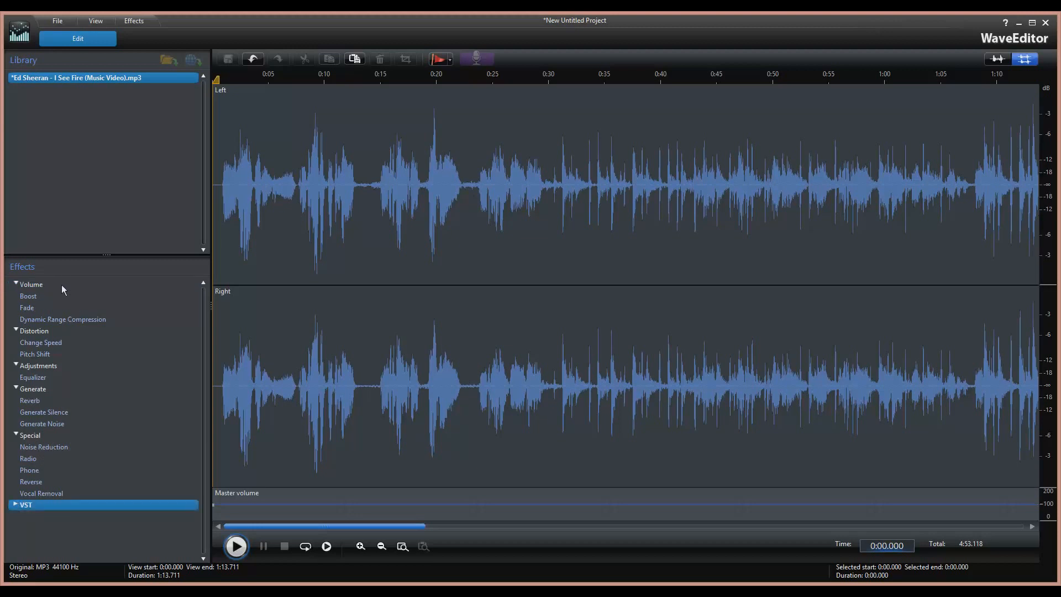
double_click(37, 299)
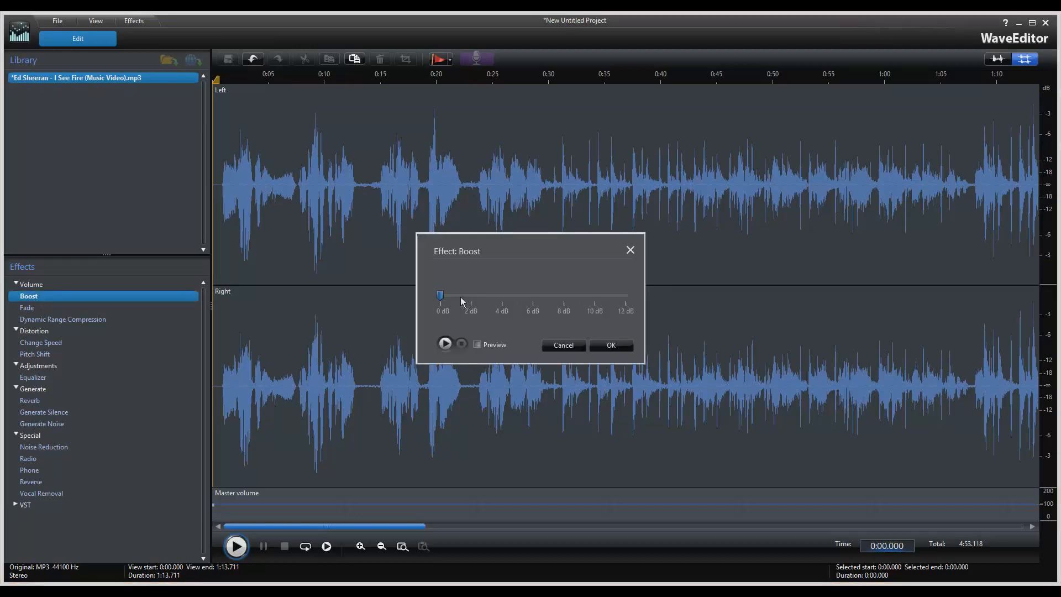
left_click(564, 297)
left_click(477, 345)
left_click_drag(563, 295, 594, 294)
left_click(441, 298)
left_click(445, 344)
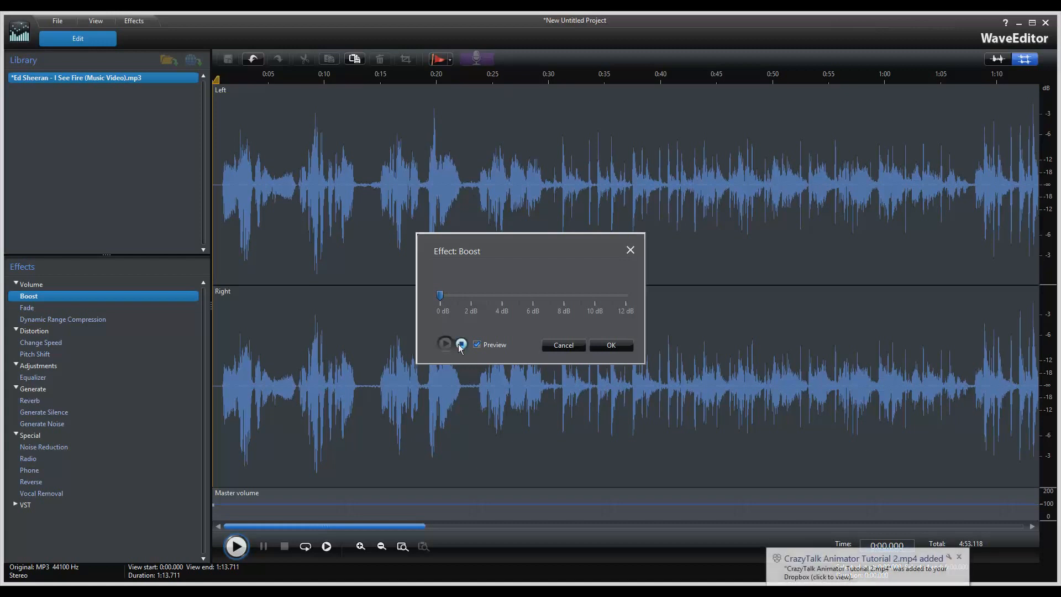
left_click(461, 345)
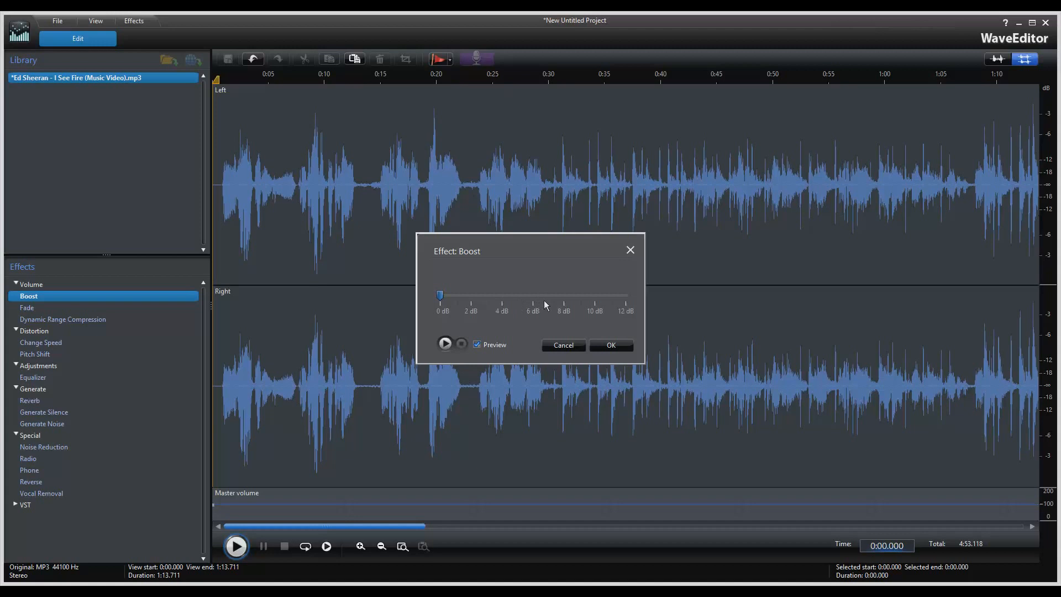
left_click(595, 298)
left_click(448, 342)
left_click(461, 345)
left_click(479, 346)
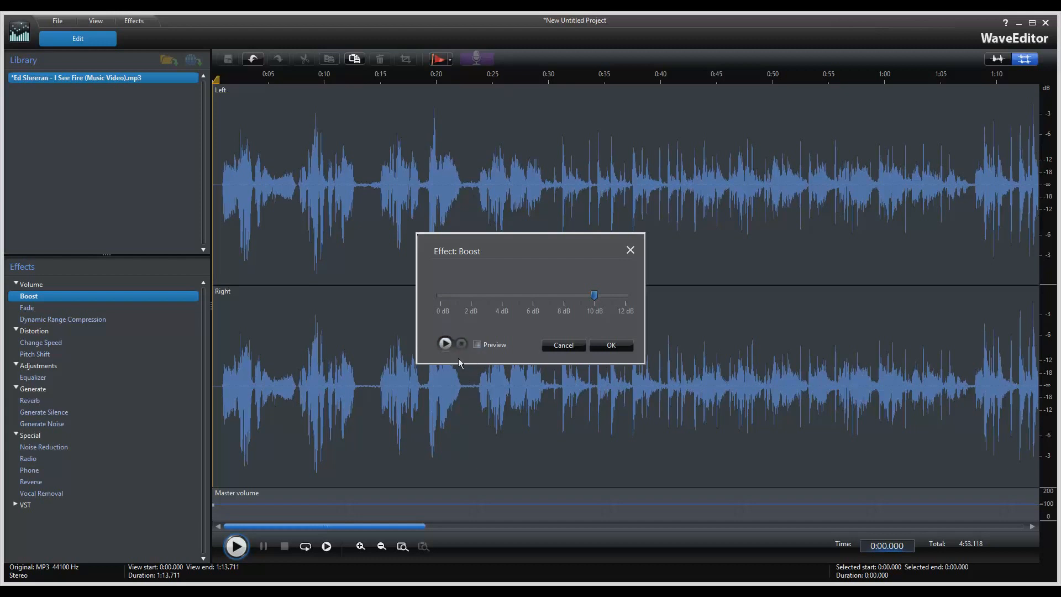
left_click(551, 348)
Set up a Fade with 0% initial volume and play its preview.
double_click(39, 309)
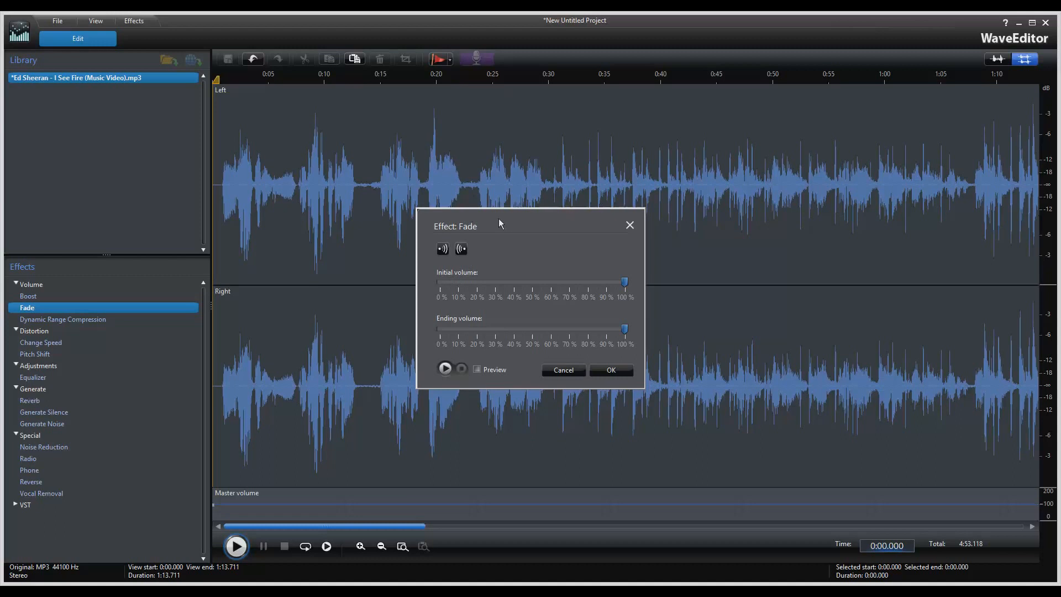
left_click(441, 282)
mouse_move(444, 280)
left_click(477, 369)
left_click(446, 369)
Raise the fade's initial volume to about 21%, preview it, then cancel the Fade dialog.
left_click(461, 369)
mouse_move(442, 285)
left_click_drag(444, 283, 491, 283)
left_click(446, 369)
left_click(460, 369)
left_click(561, 370)
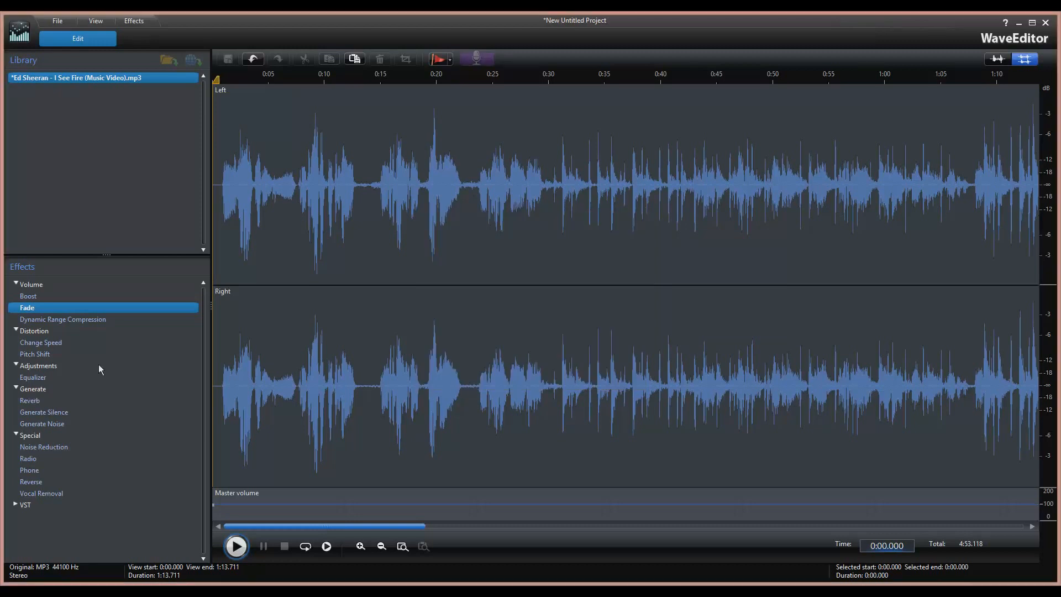
double_click(70, 320)
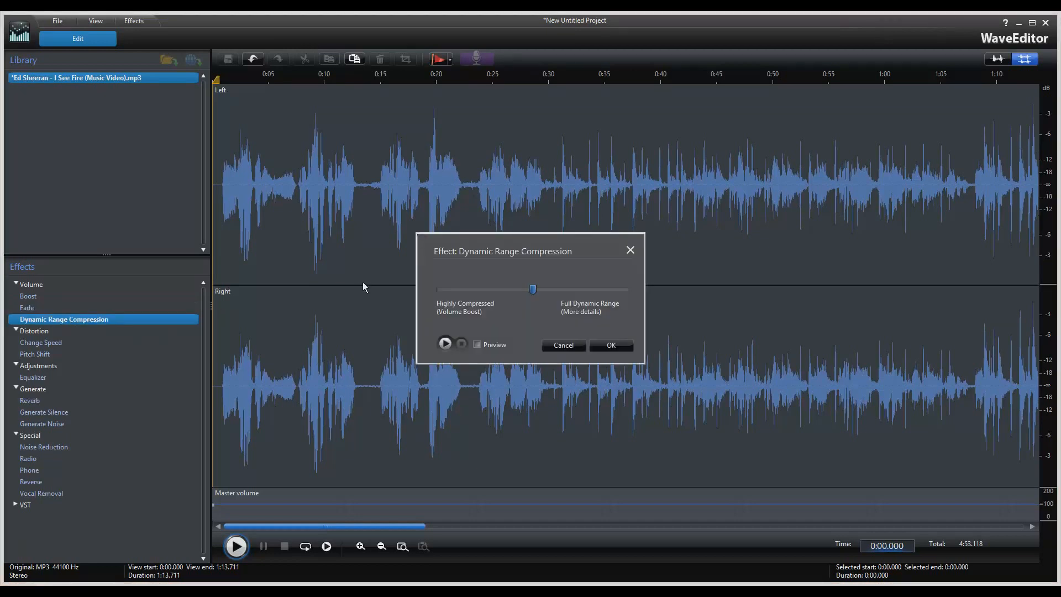
left_click_drag(479, 256, 511, 209)
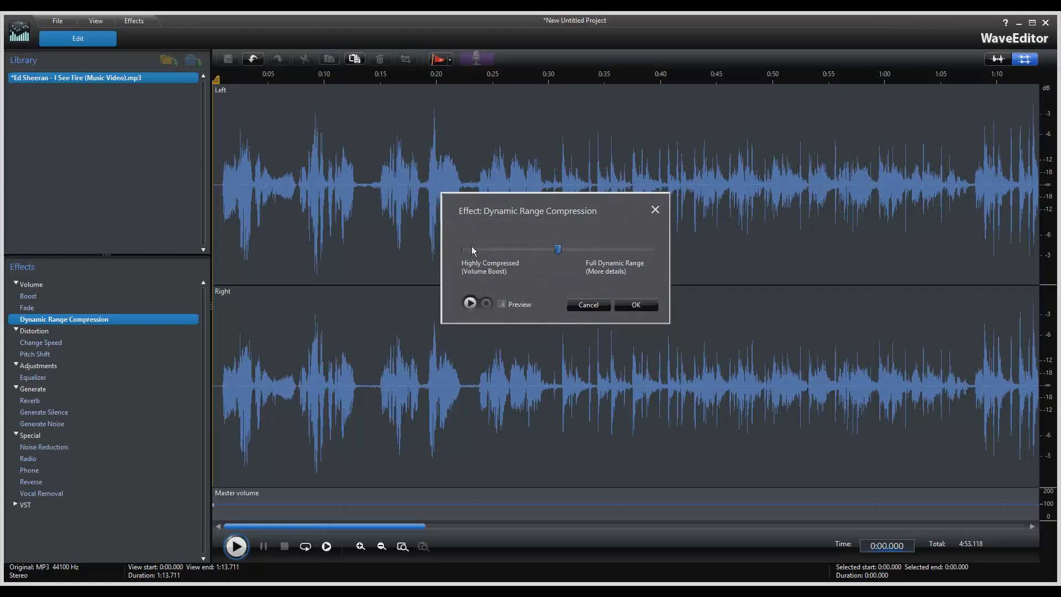
left_click_drag(558, 252, 645, 254)
left_click(474, 250)
left_click(503, 306)
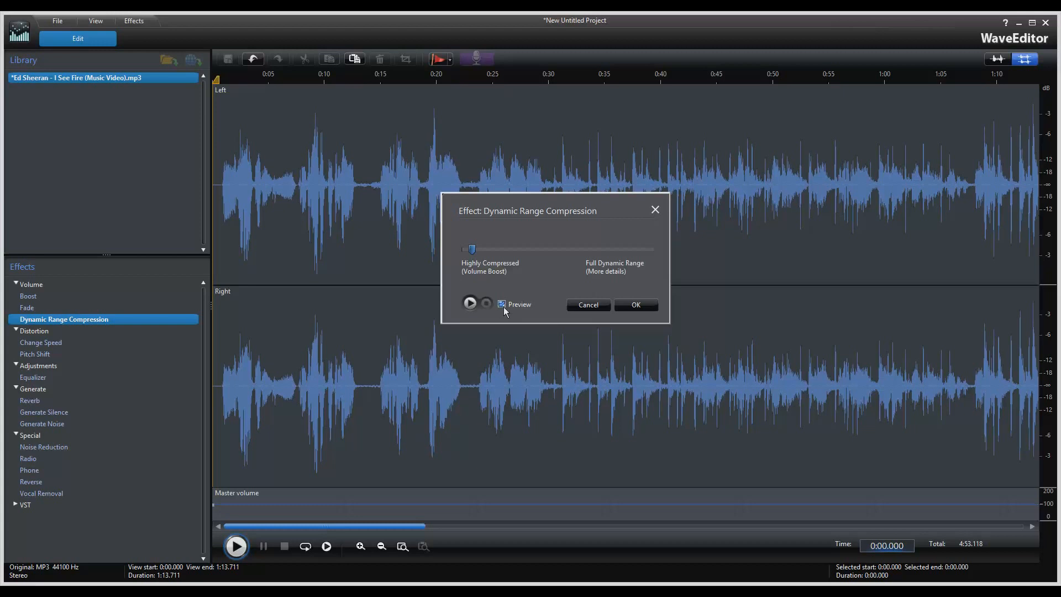
left_click(470, 303)
left_click(487, 304)
left_click(588, 305)
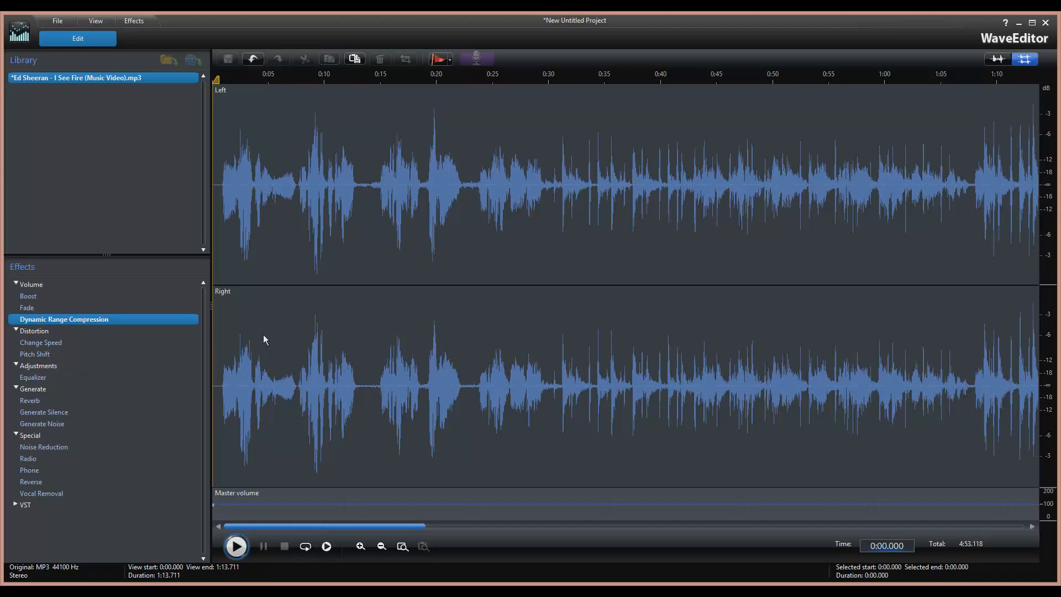
Preview Change Speed at normal speed and at 2.00 X, then cancel without applying.
double_click(53, 343)
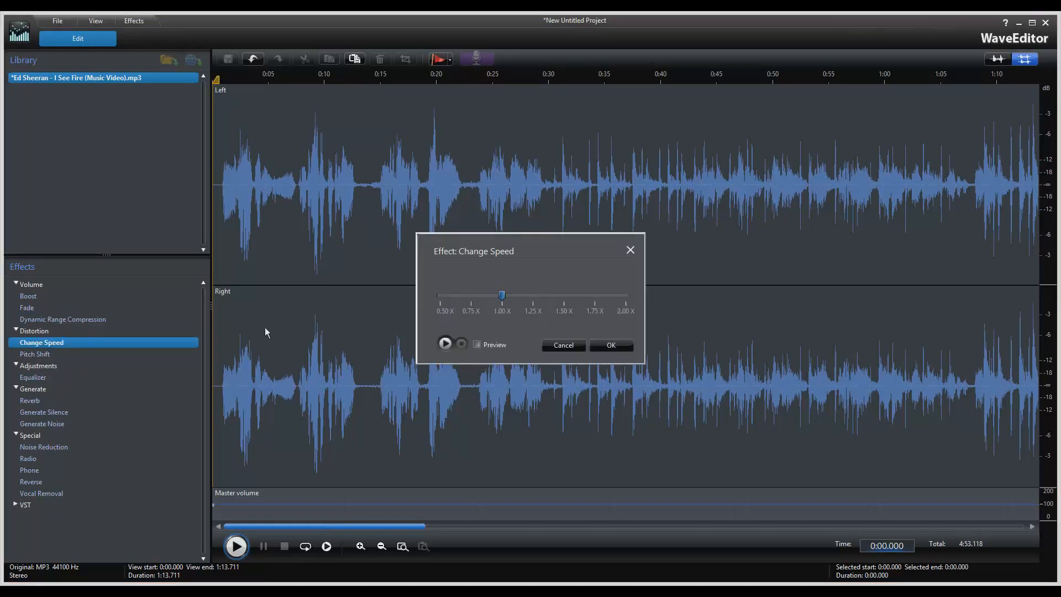
left_click(476, 344)
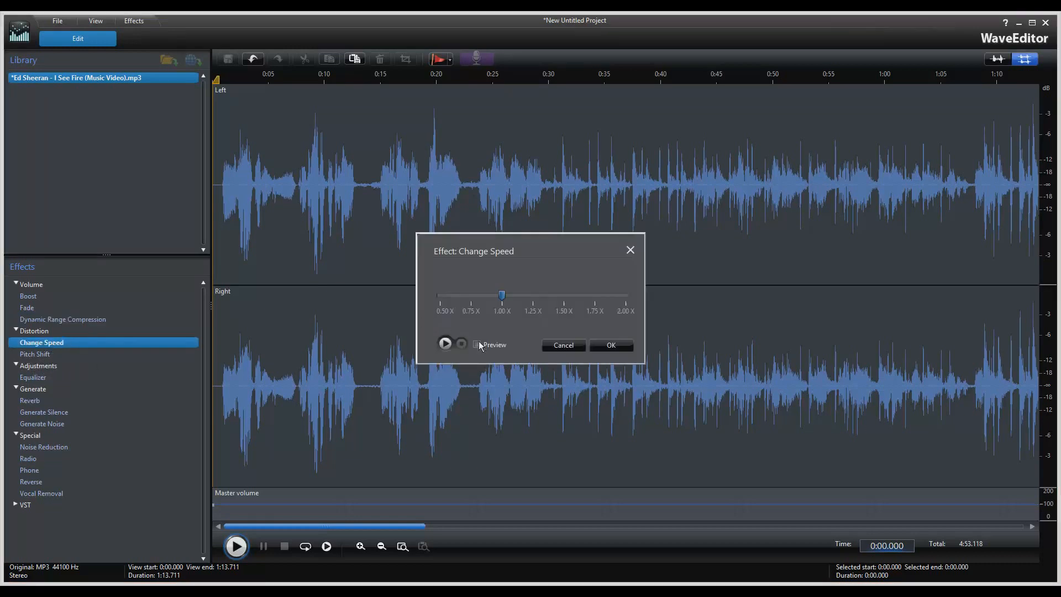
left_click(445, 343)
left_click(460, 344)
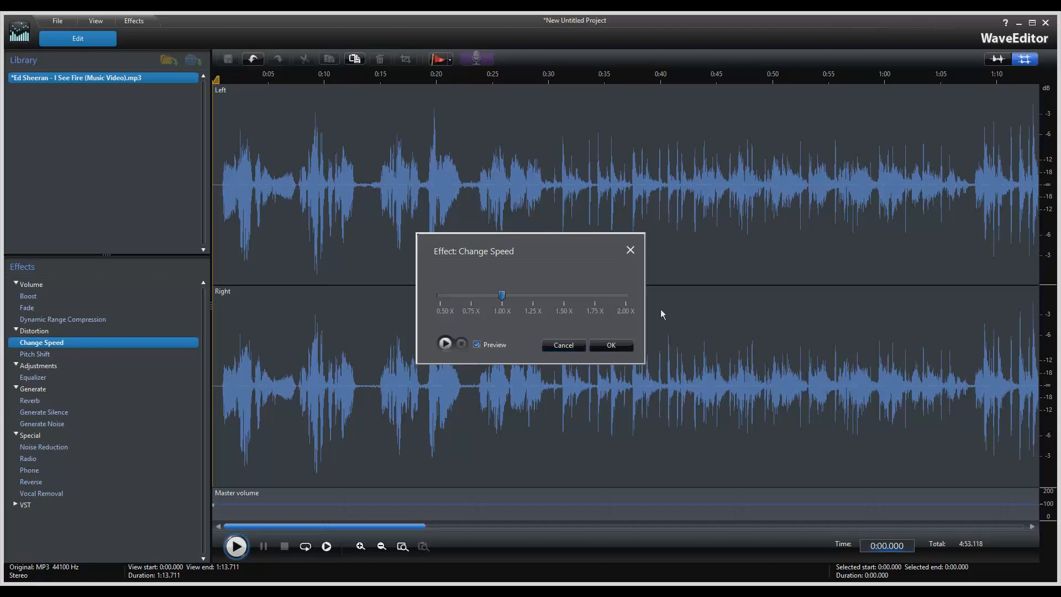
left_click(628, 301)
left_click(462, 345)
left_click(562, 345)
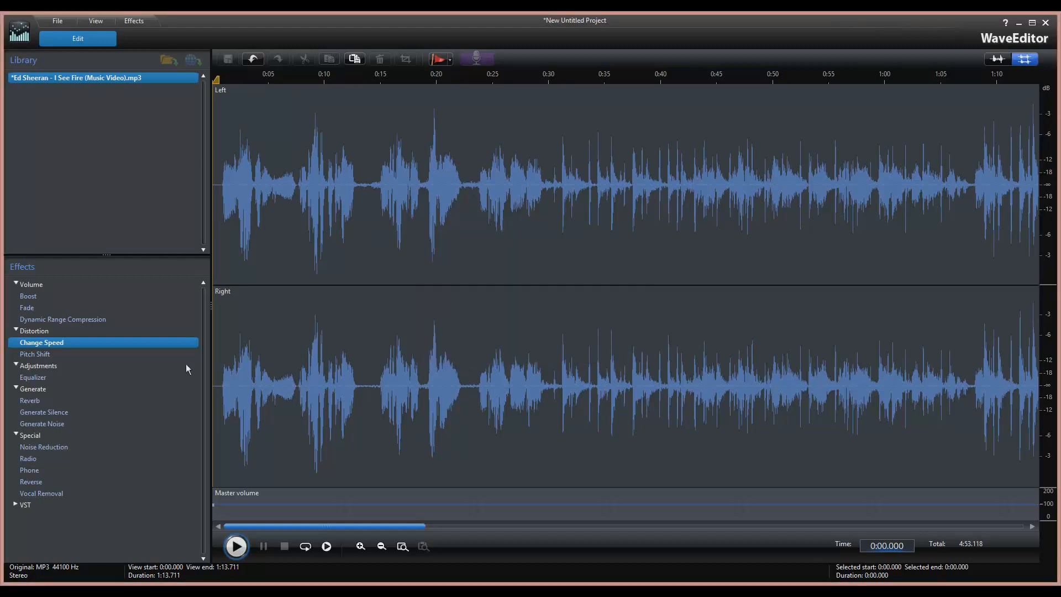
Open Pitch Shift with Preview enabled and play an unshifted preview.
double_click(52, 355)
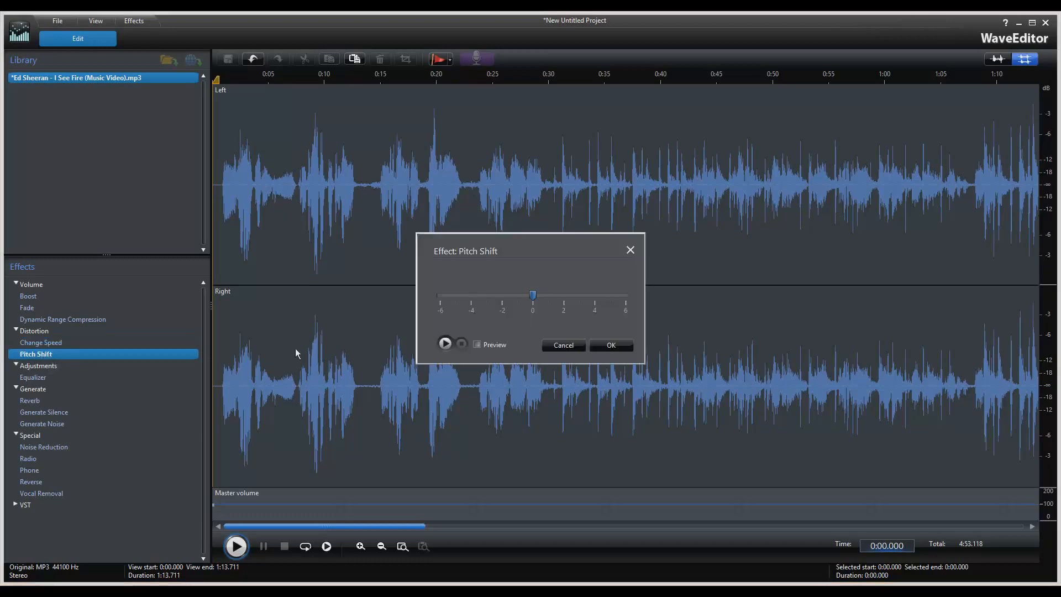
left_click(477, 345)
left_click(443, 345)
left_click(462, 344)
Audition the song pitched at +6 and -6, then cancel Pitch Shift unapplied.
left_click(627, 299)
left_click(445, 344)
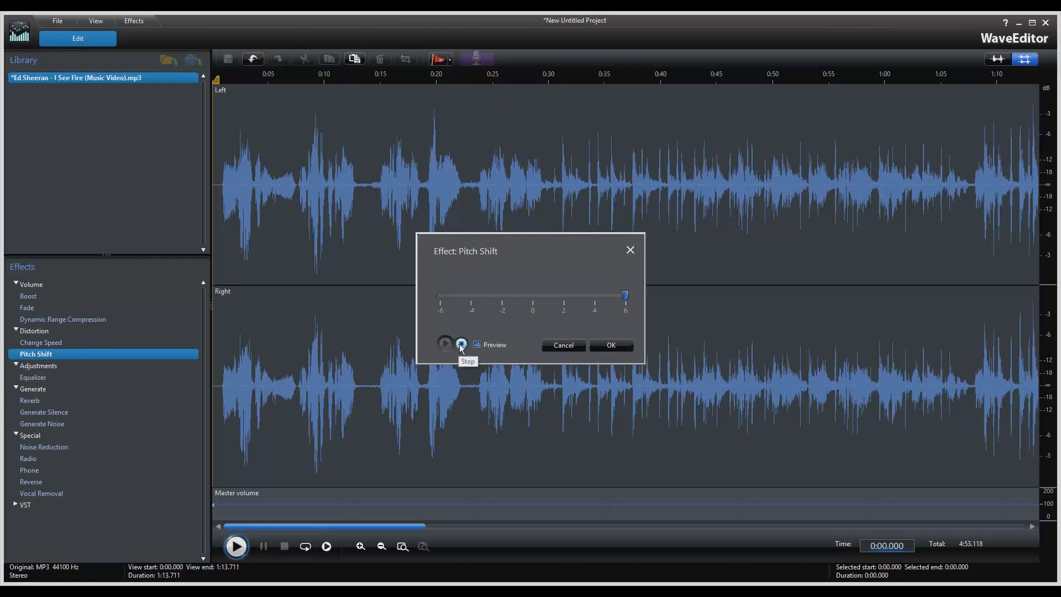
left_click(461, 345)
left_click(440, 299)
left_click(445, 343)
left_click(462, 344)
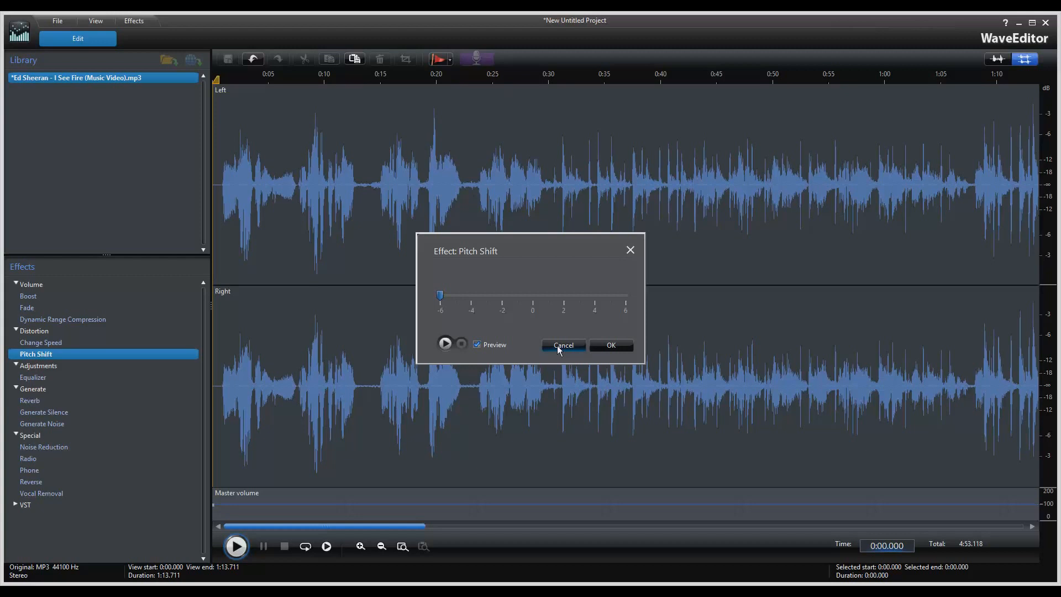
left_click(557, 346)
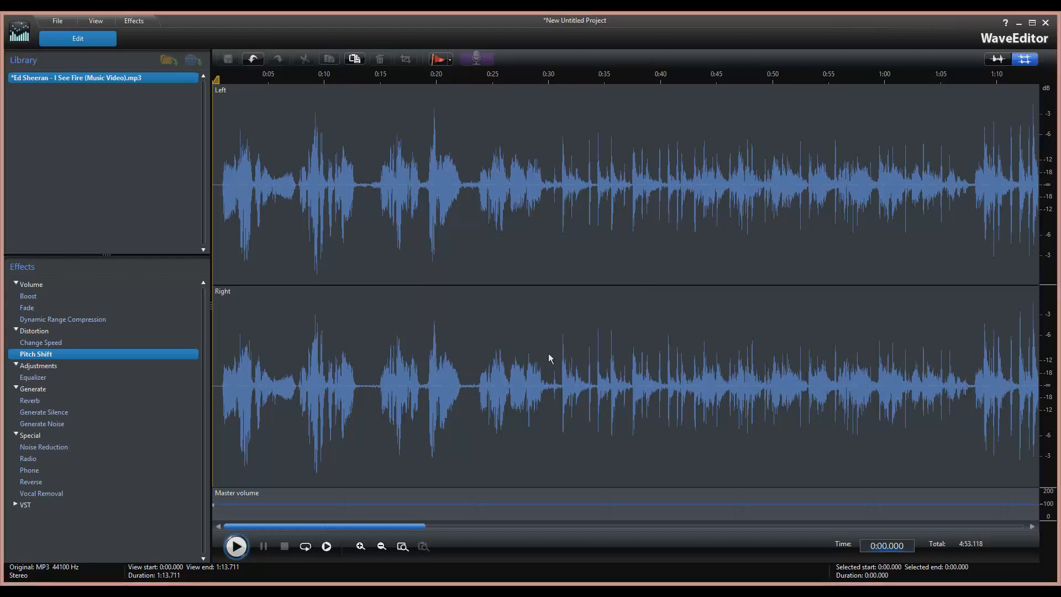
Open the Equalizer, pick the 80s Glam Rock preset and preview it with Preview enabled.
double_click(36, 378)
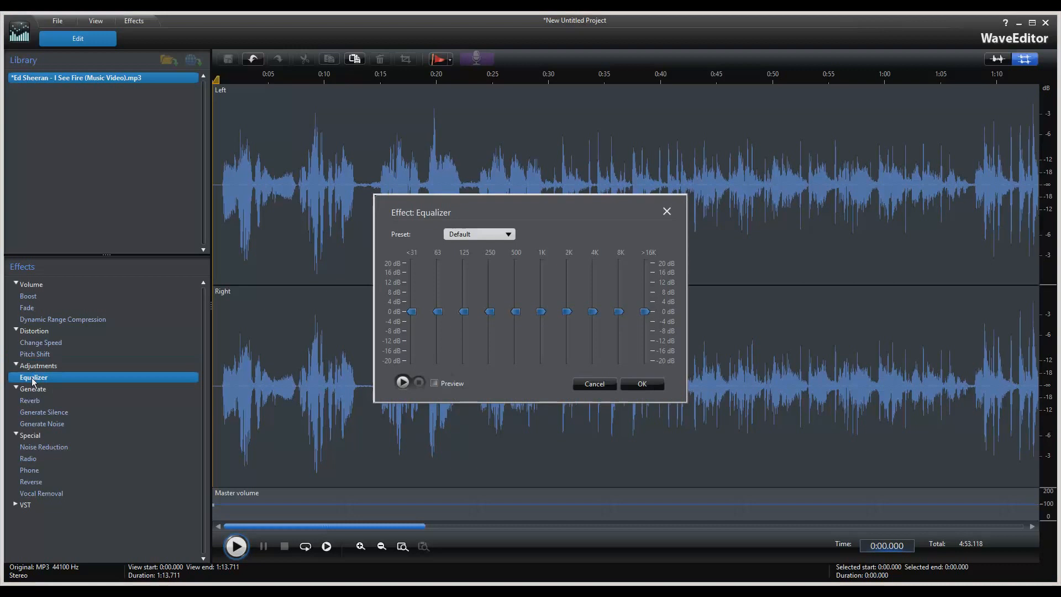
mouse_move(473, 202)
left_mouse_down()
mouse_move(470, 170)
mouse_move(477, 184)
left_mouse_up()
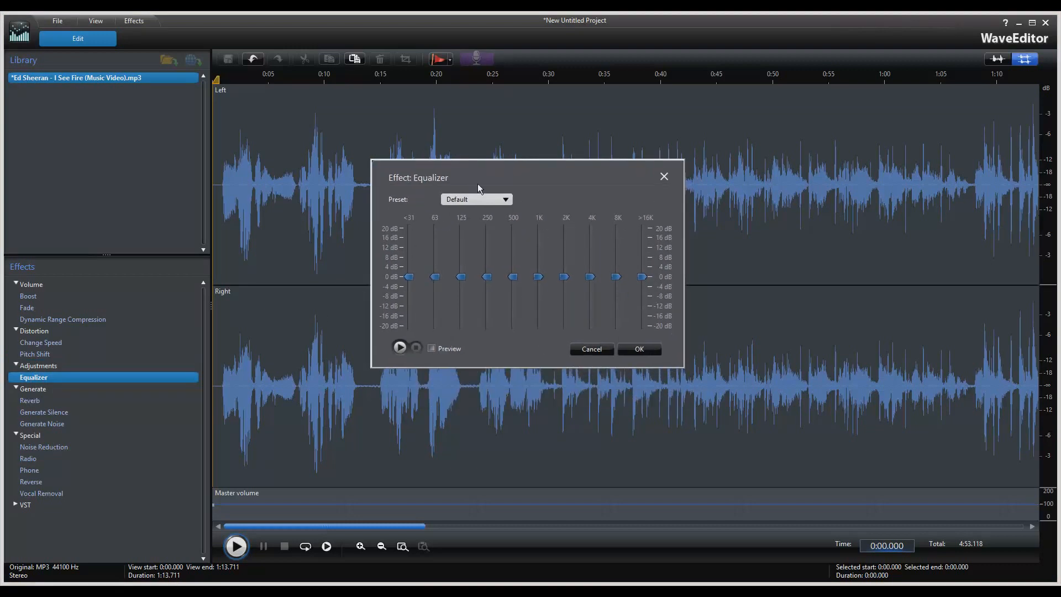
left_click(505, 203)
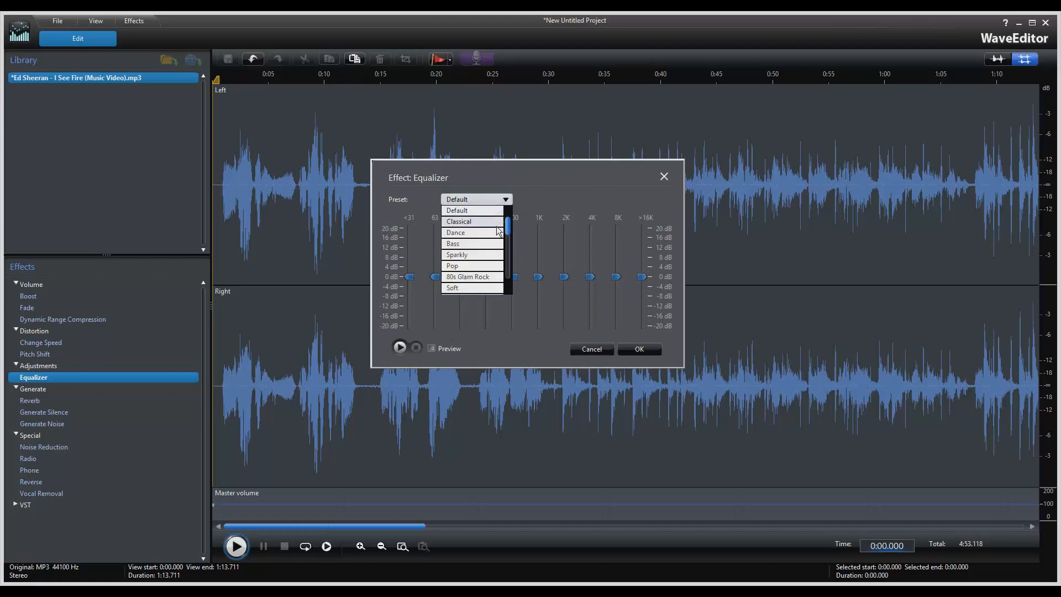
left_click(507, 208)
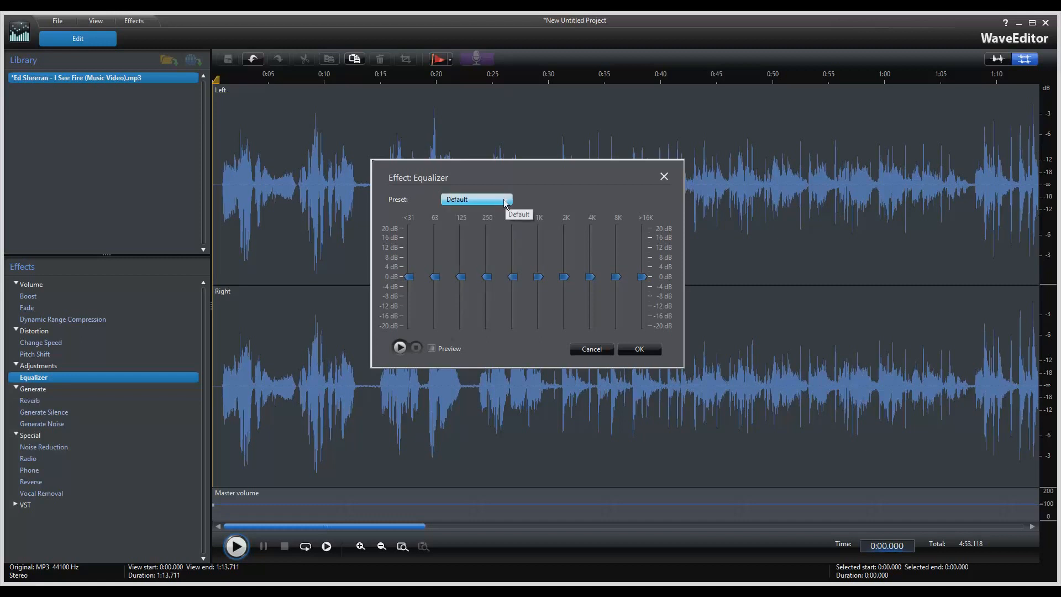
left_click(507, 208)
scroll(507, 243, "down", 1)
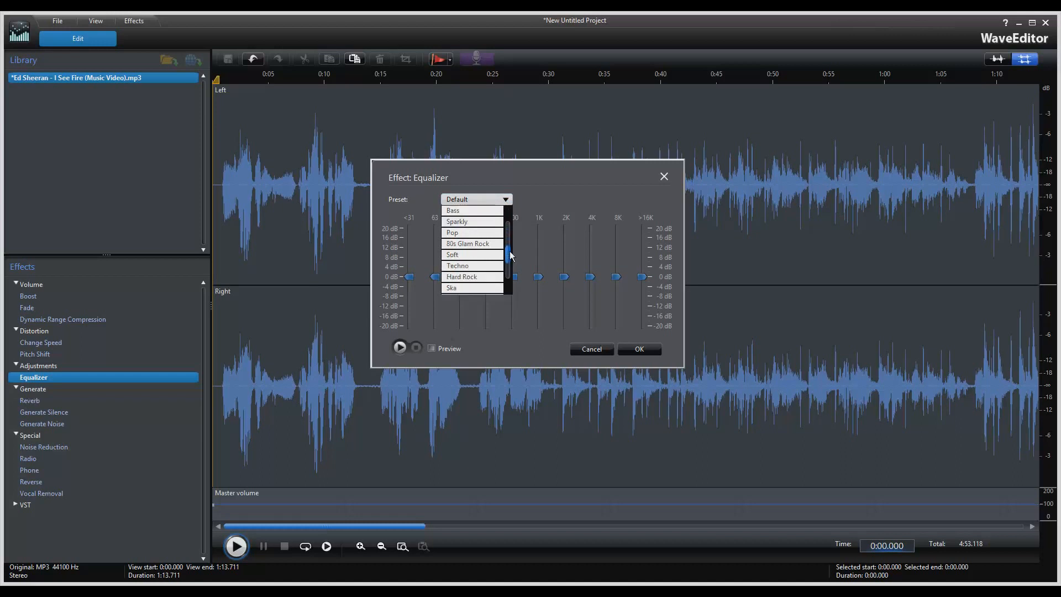
left_click(473, 247)
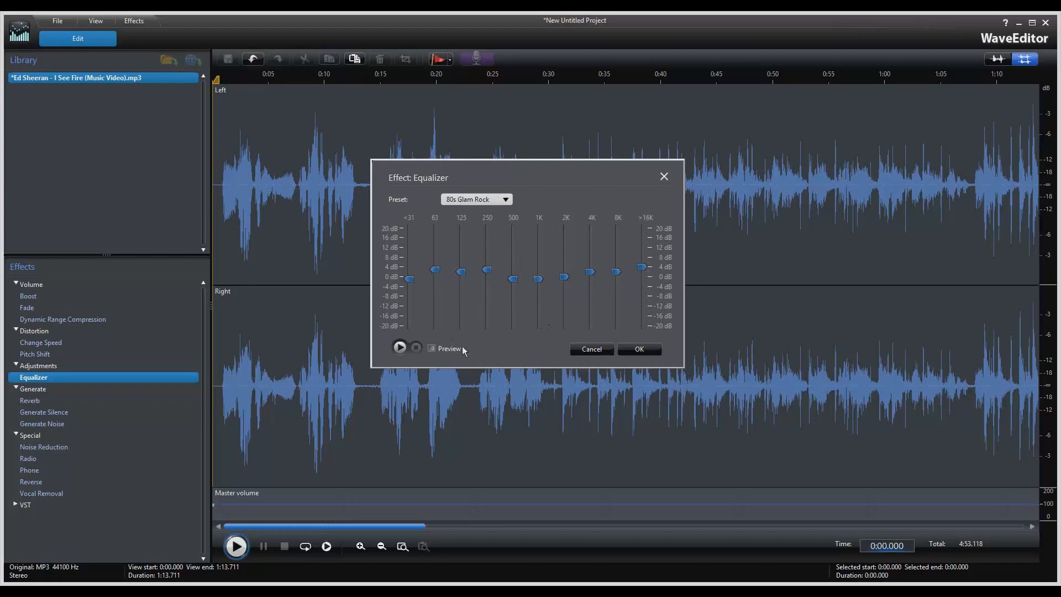
left_click(433, 349)
left_click(405, 349)
left_click(416, 348)
Switch the equalizer preset to Acoustic.
left_click(505, 199)
left_click_drag(509, 261, 507, 221)
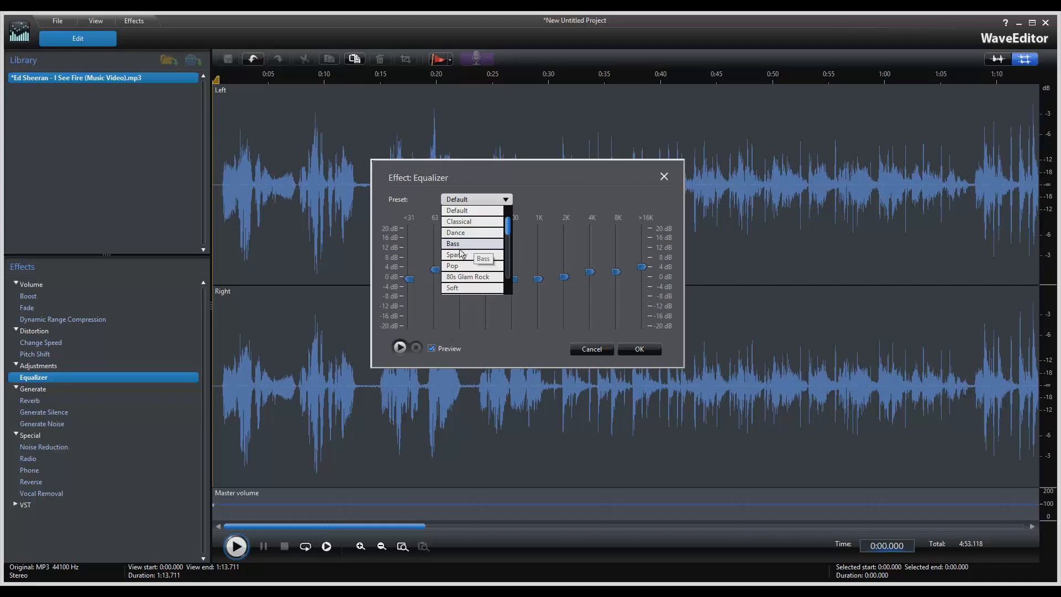
left_click_drag(511, 243, 508, 282)
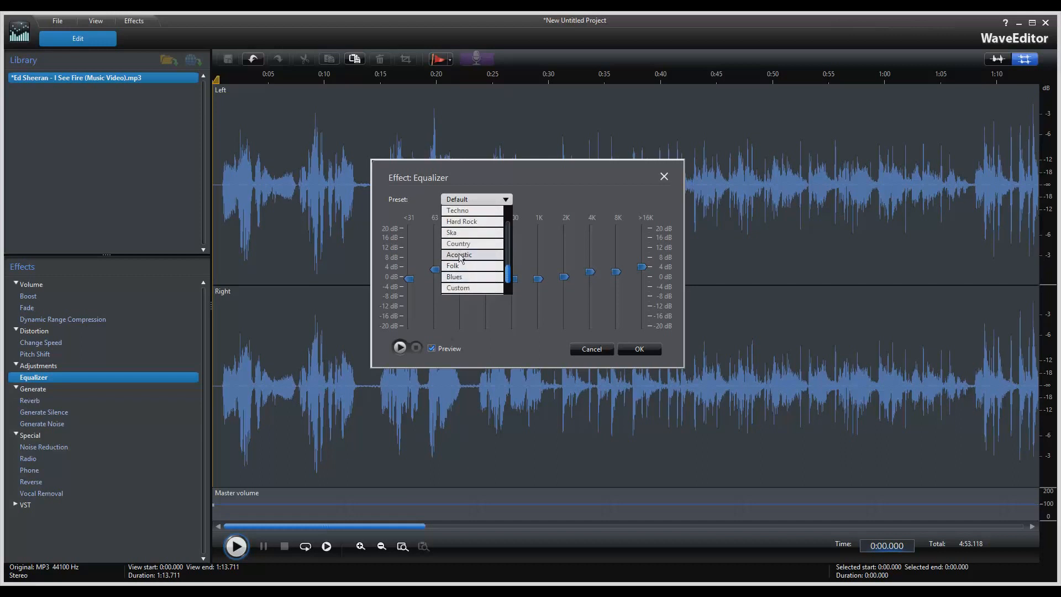
left_click(459, 254)
left_click(504, 200)
left_click(504, 200)
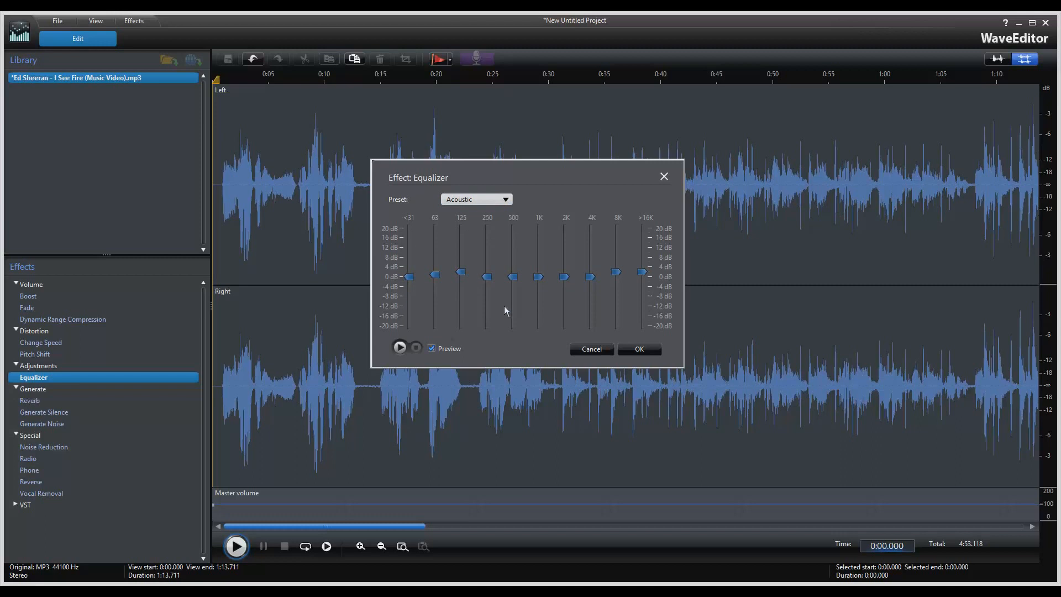
Try the Hard Rock preset, then settle on Dance and preview the song with it.
left_click(504, 199)
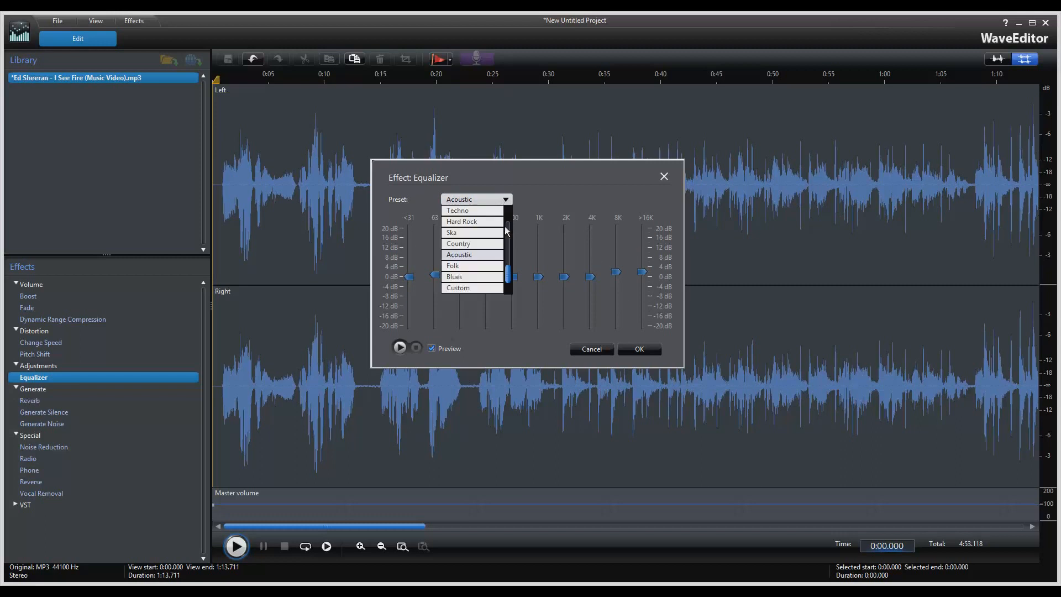
left_click(474, 223)
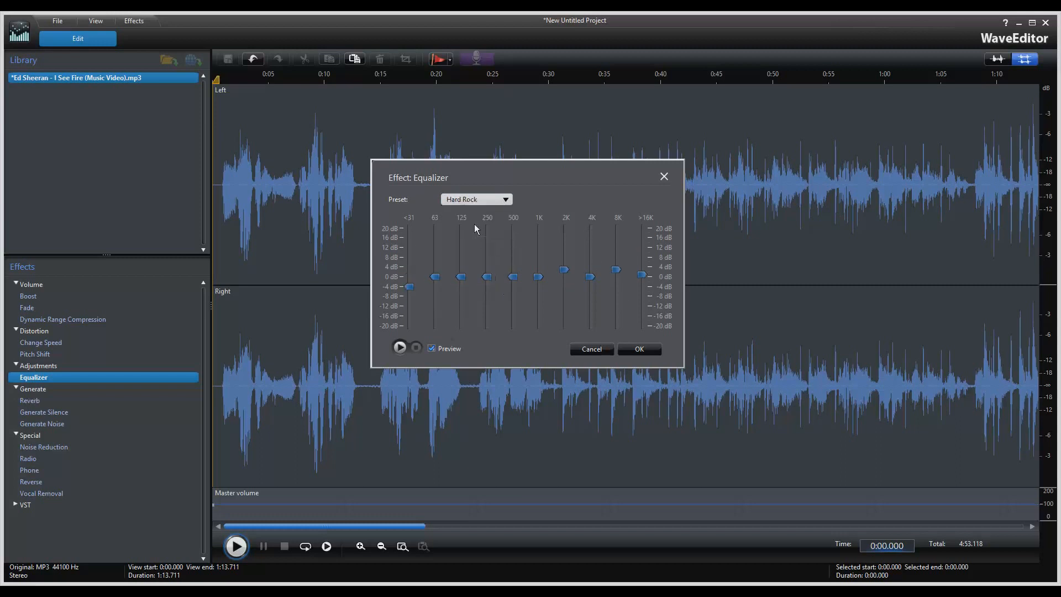
left_click(493, 200)
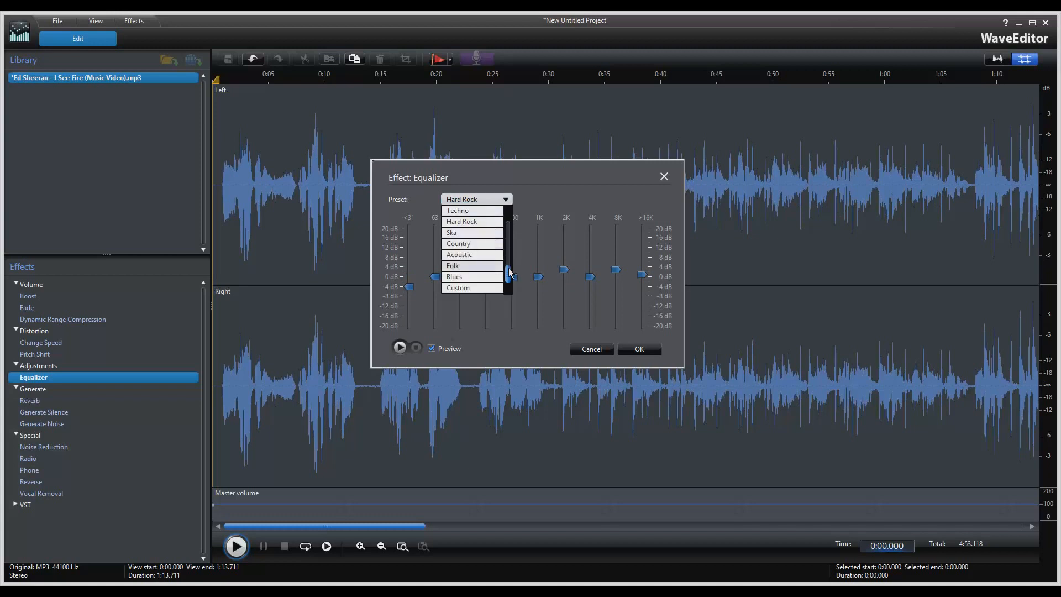
left_click(507, 243)
left_click(502, 233)
left_click(502, 201)
left_click(503, 200)
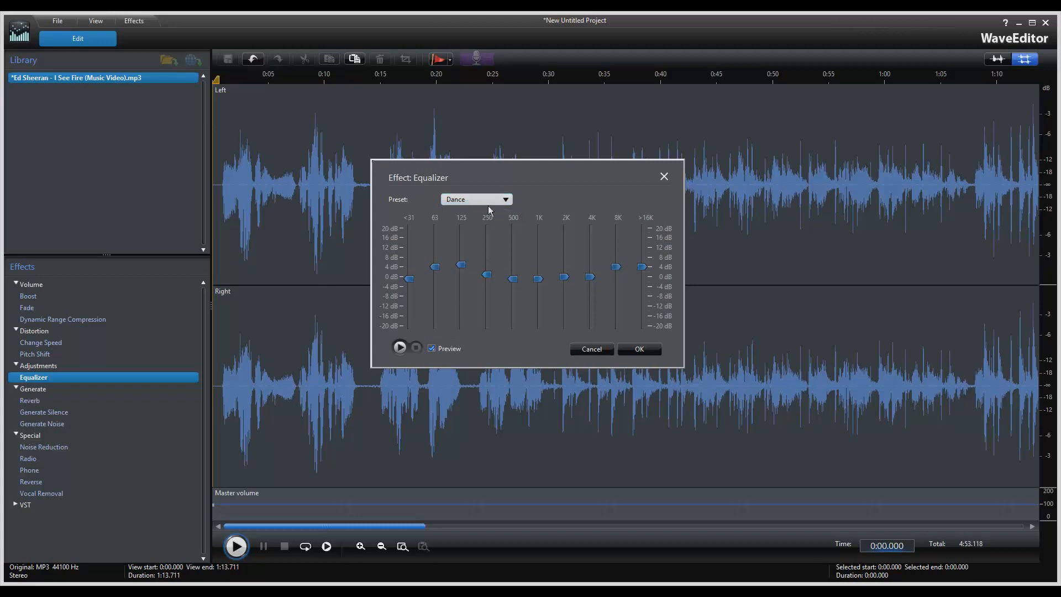
left_click(400, 347)
Cycle the equalizer preset through Pop, Country and Blues.
left_click(505, 200)
left_click(472, 243)
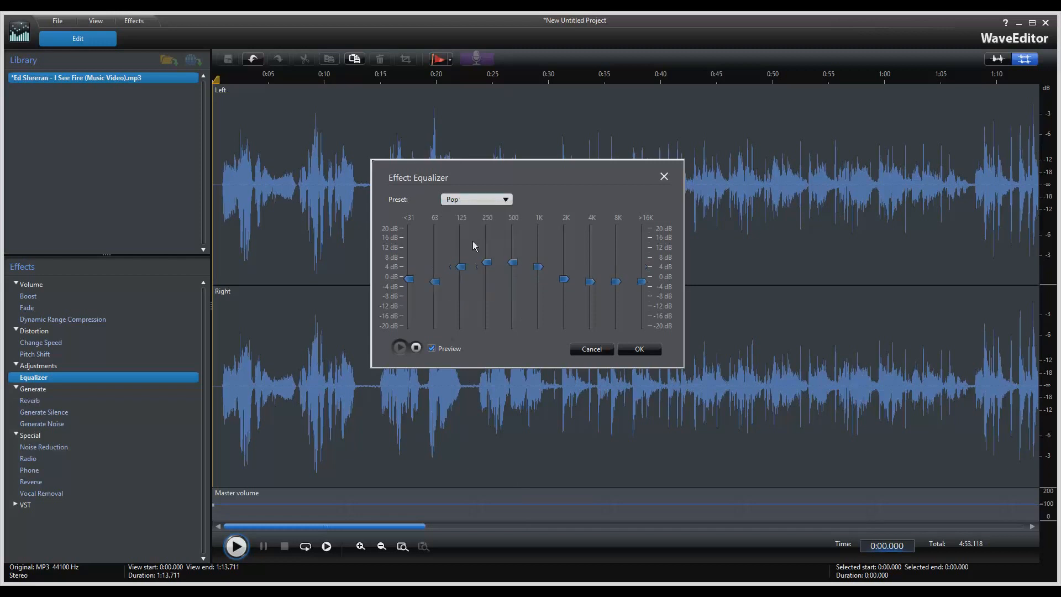
left_click(497, 202)
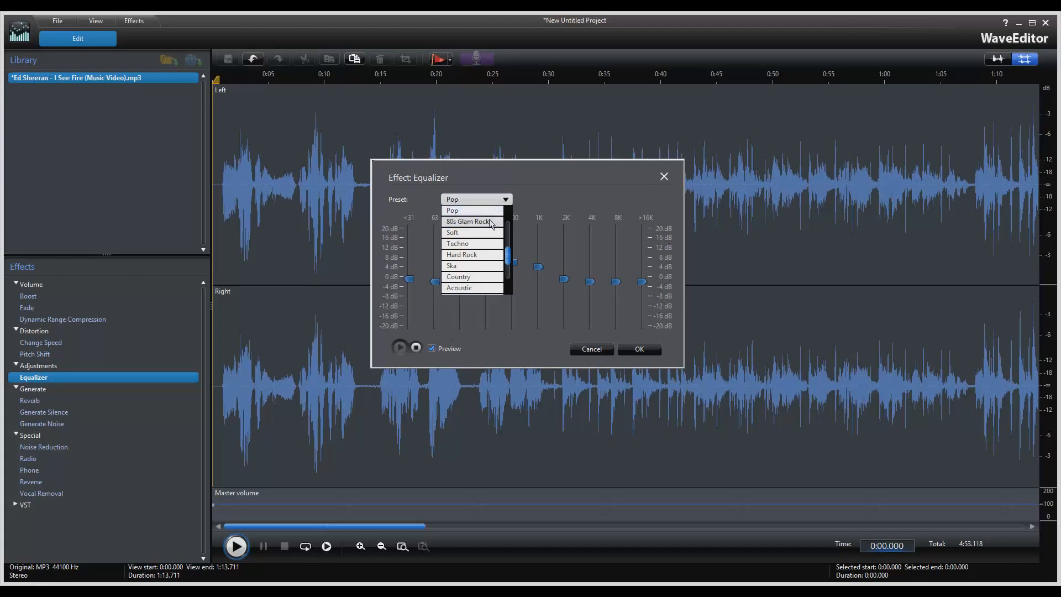
left_click(473, 215)
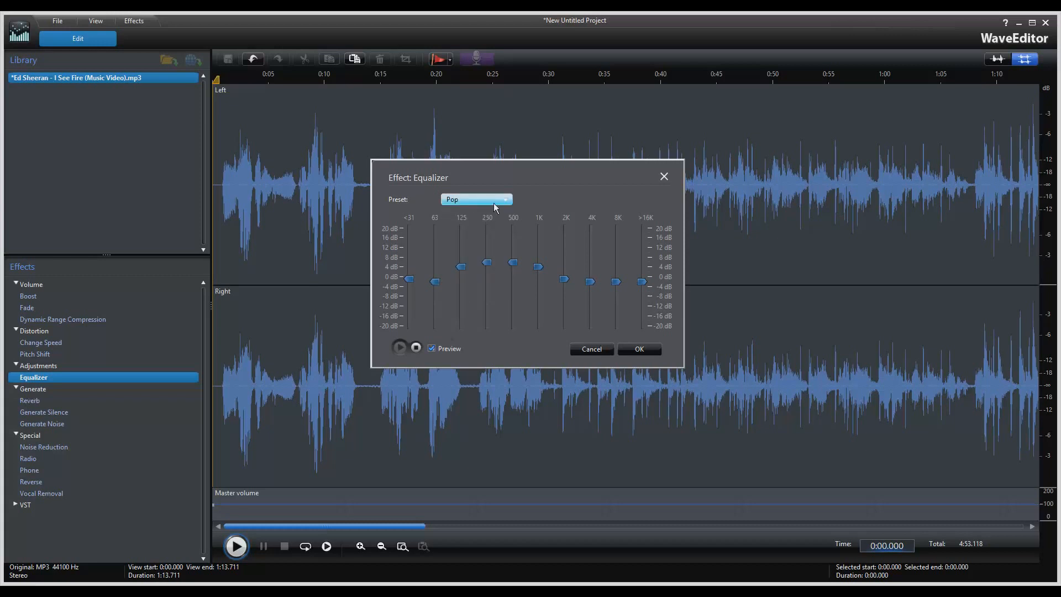
left_click(496, 201)
left_click_drag(510, 253, 510, 264)
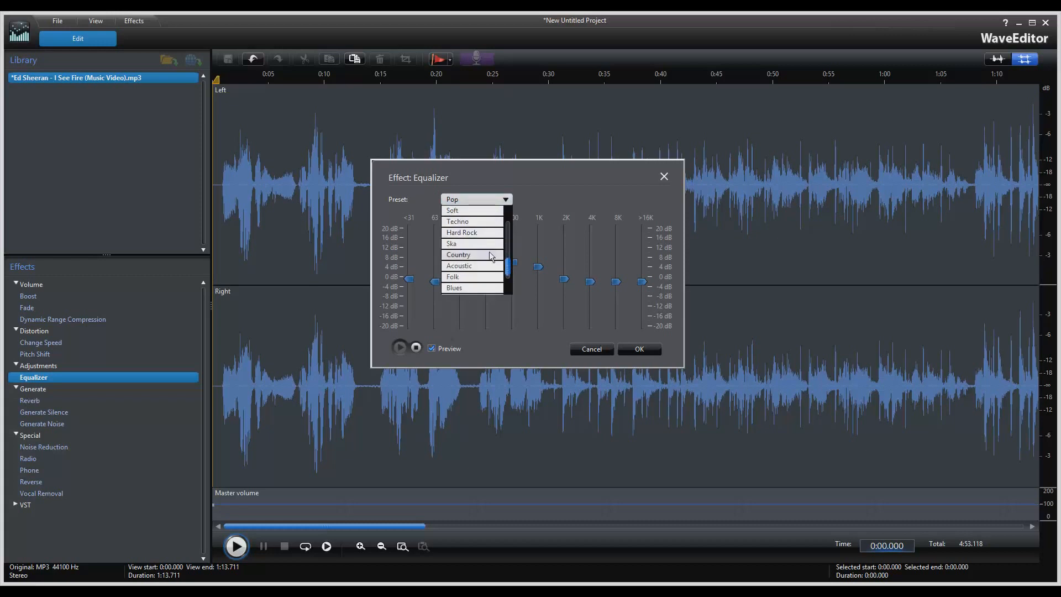
left_click(489, 251)
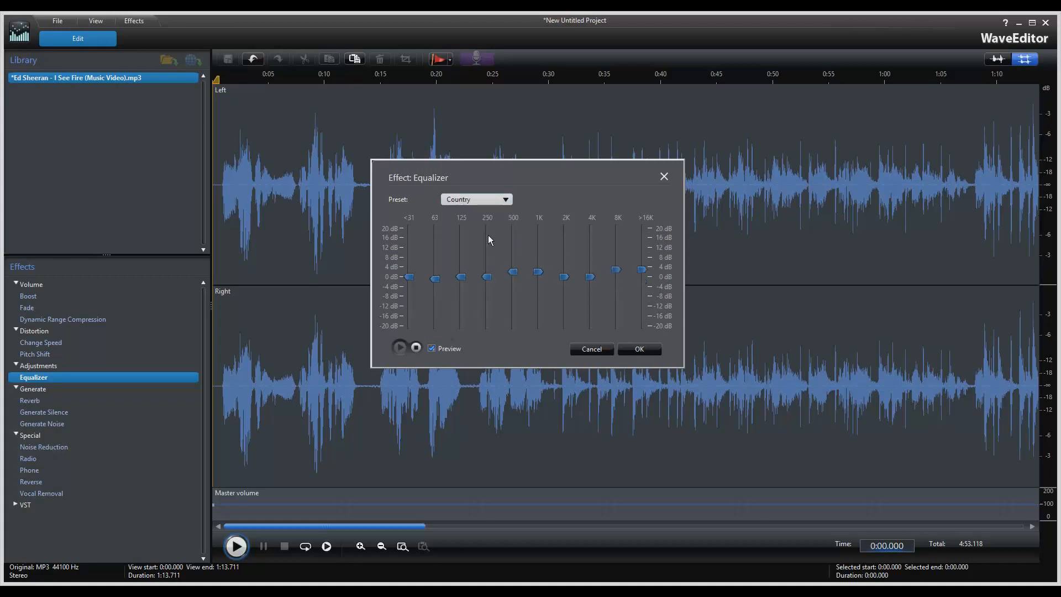
left_click(494, 202)
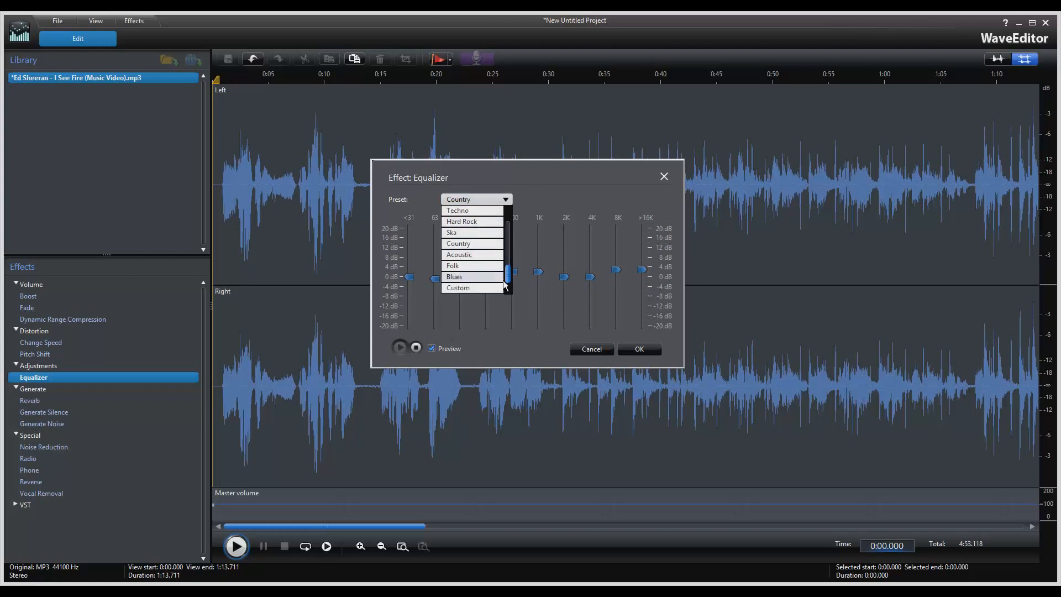
left_click(492, 274)
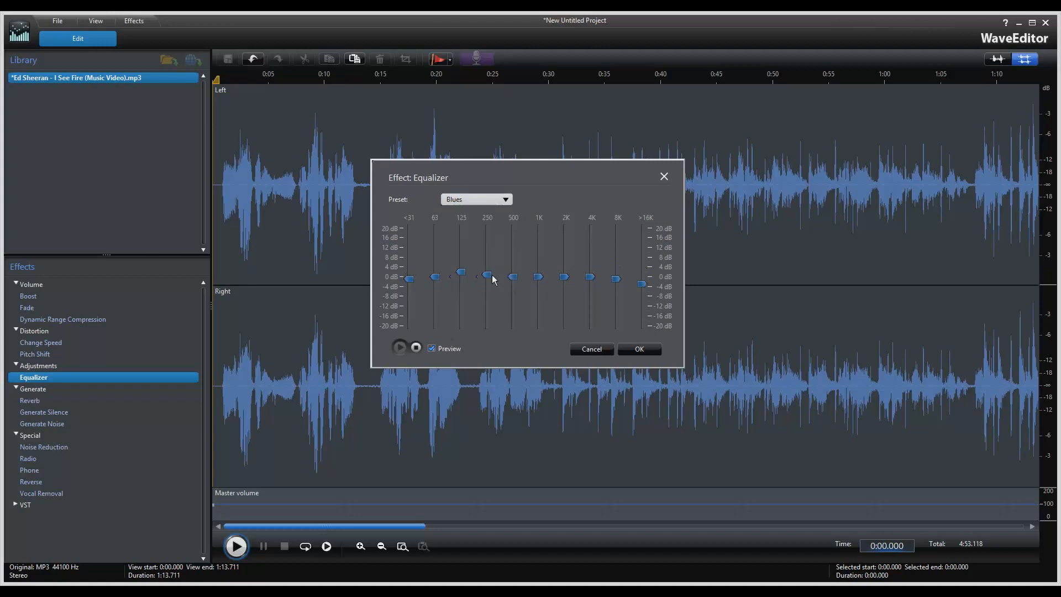
Try Folk, Hard Rock and Techno, set the <31 band to about -3 dB, then cancel.
left_click(503, 202)
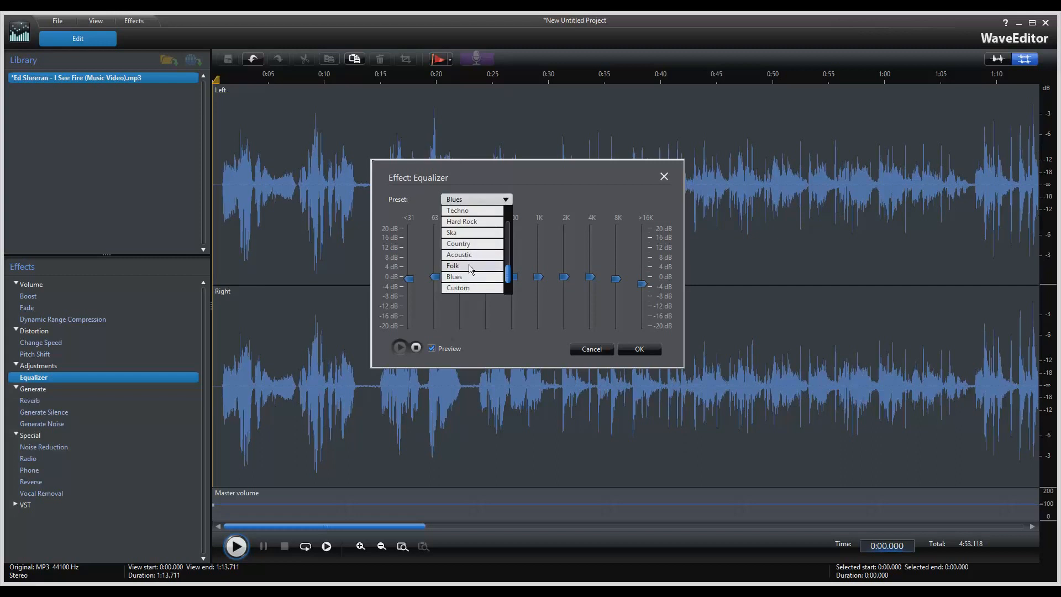
left_click(469, 267)
left_click(478, 200)
left_click(480, 221)
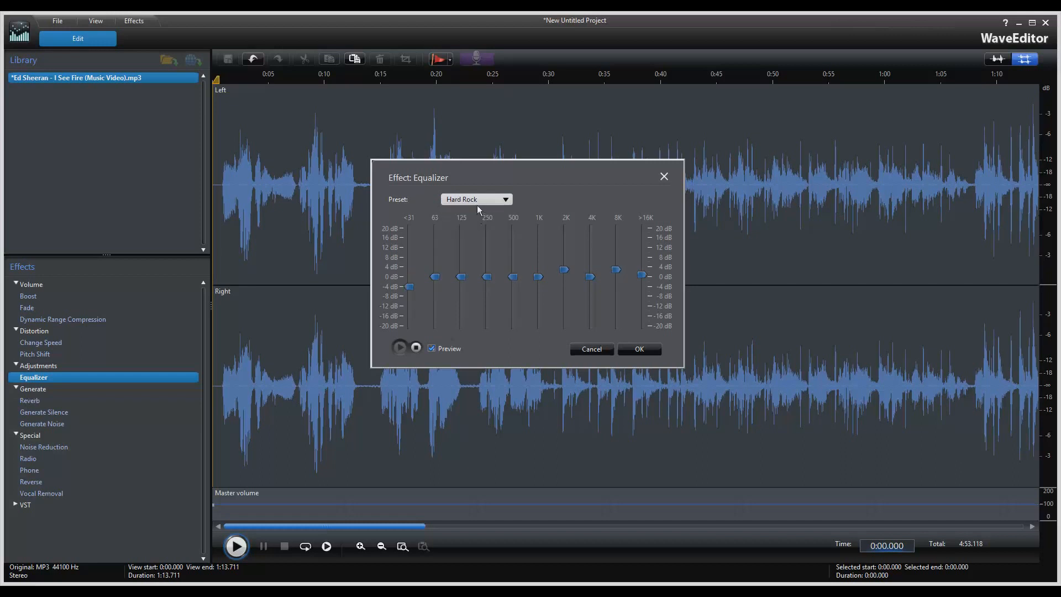
left_click(476, 201)
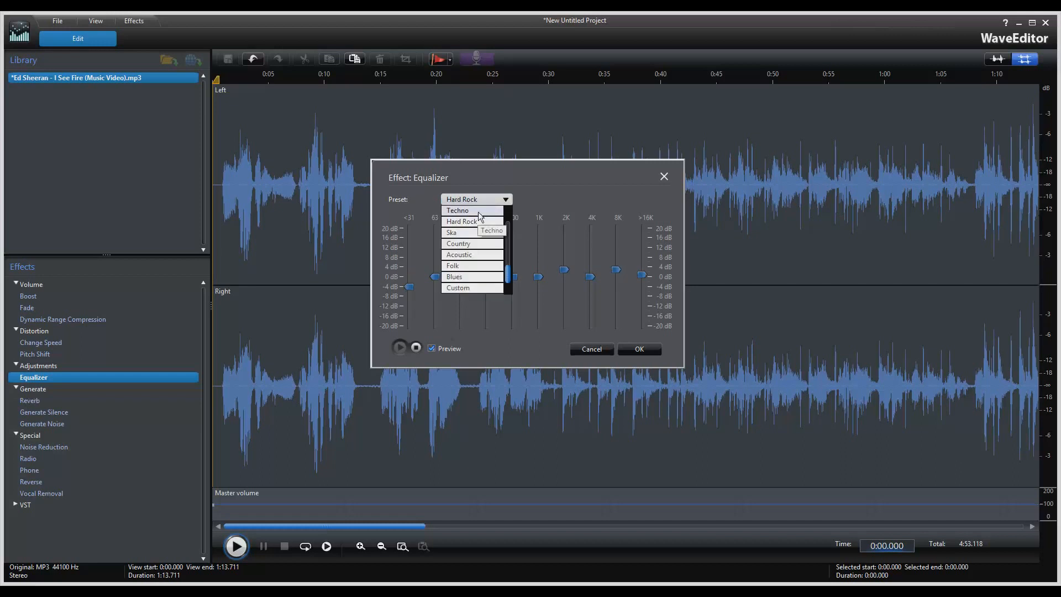
left_click(479, 212)
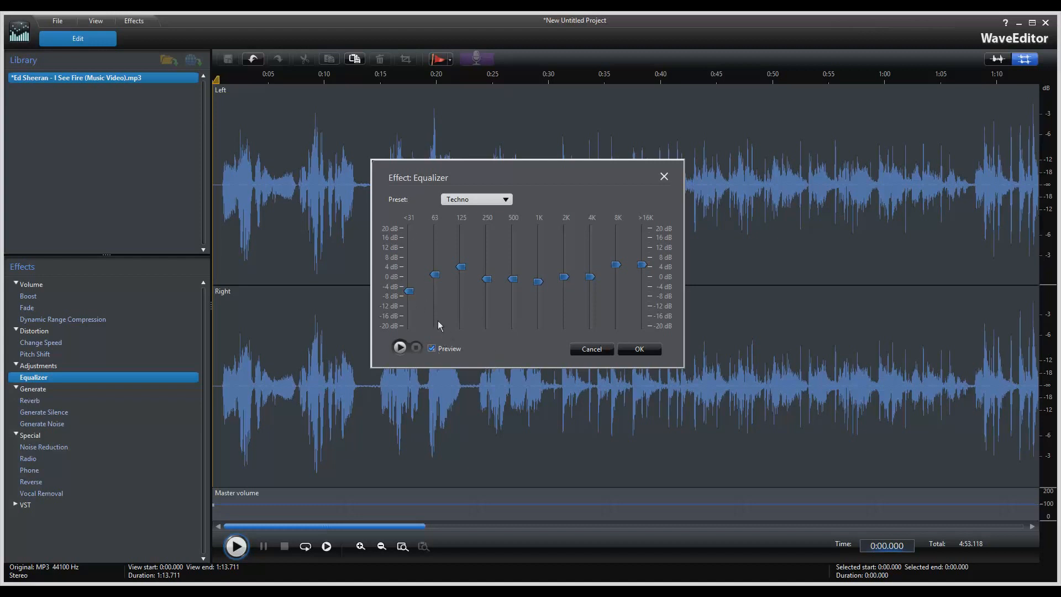
mouse_move(409, 291)
left_mouse_down()
mouse_move(410, 246)
mouse_move(410, 297)
left_mouse_up()
left_click(592, 348)
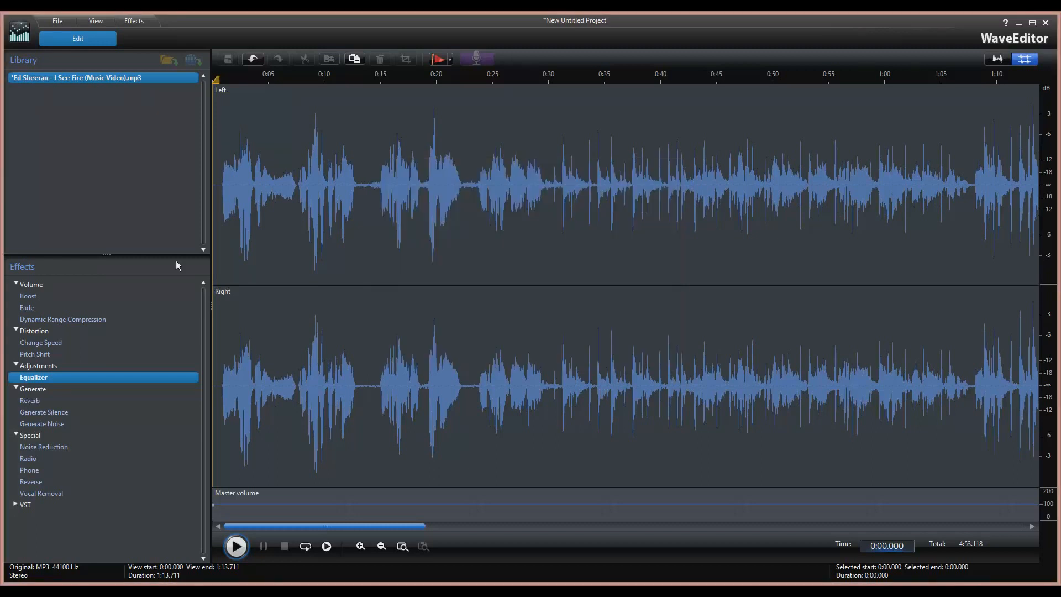
Open Reverb with live preview, audition room width at 80%, then reset it to 0%.
double_click(39, 401)
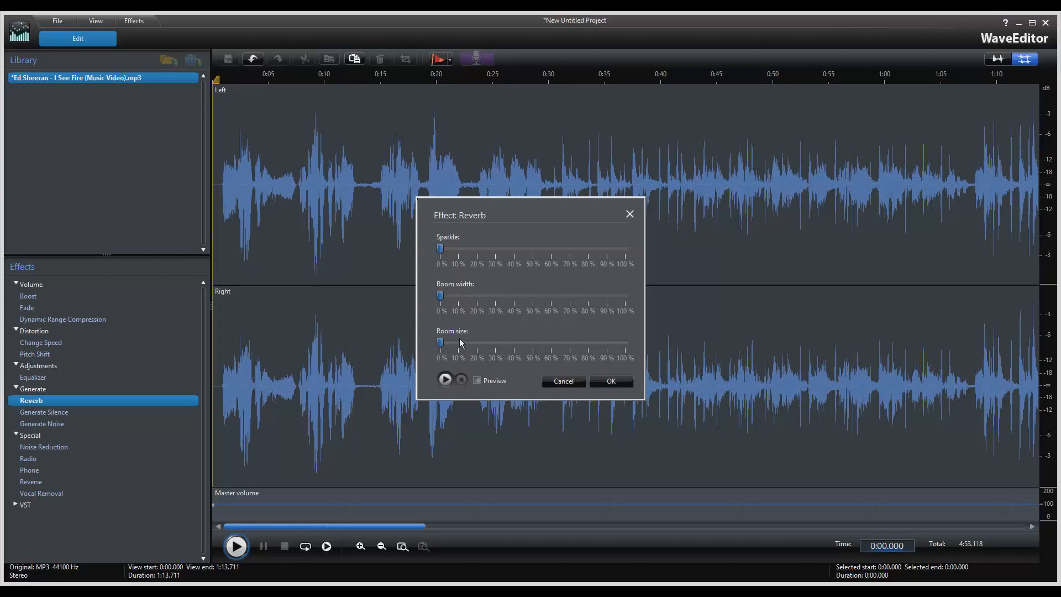
left_click(476, 380)
left_click(589, 298)
left_click(443, 380)
left_click(440, 298)
Audition room width at 100% and then 0%, and set room size to 100%.
left_click(627, 299)
left_click(627, 299)
left_click(461, 379)
left_click(440, 297)
left_click(443, 380)
left_click(460, 381)
left_click(628, 343)
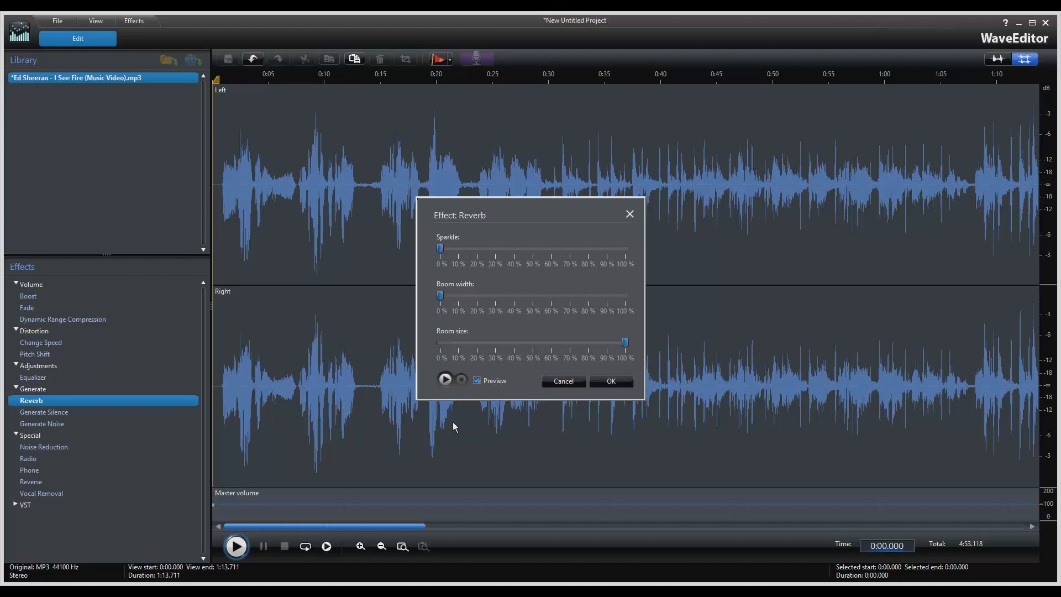
Preview the current reverb settings twice.
left_click(444, 383)
left_click(461, 381)
left_click(445, 380)
left_click(462, 381)
Preview reverb at room width 50% and sparkle about 85%, then cancel without applying.
left_click(532, 296)
left_click(595, 249)
left_click(444, 379)
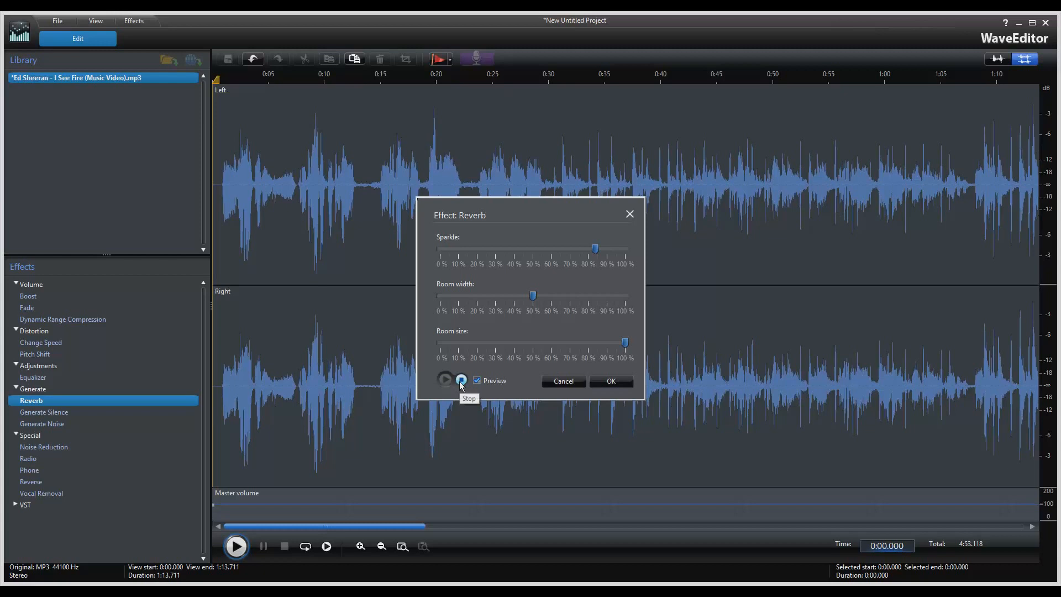
left_click(461, 381)
left_click(564, 381)
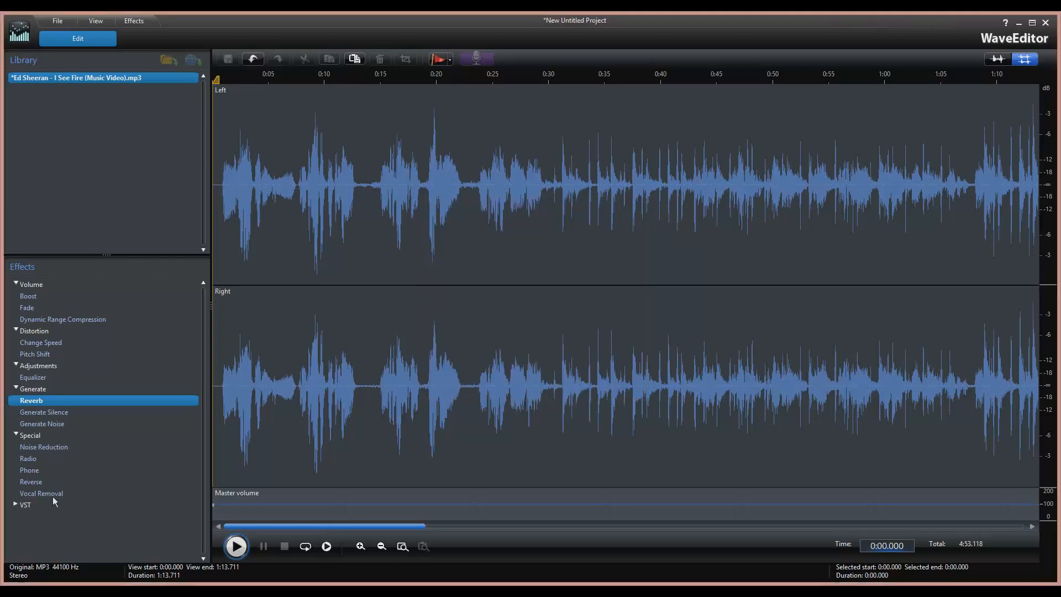
Dismiss Generate Silence, then insert 5 seconds of Brown noise at the song's start.
double_click(50, 416)
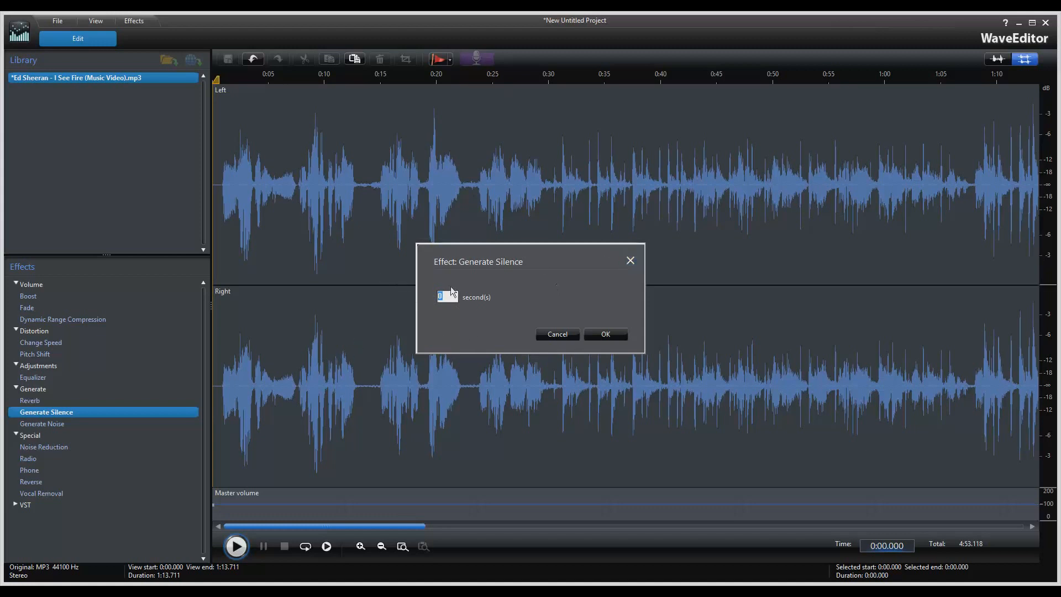
left_click(630, 261)
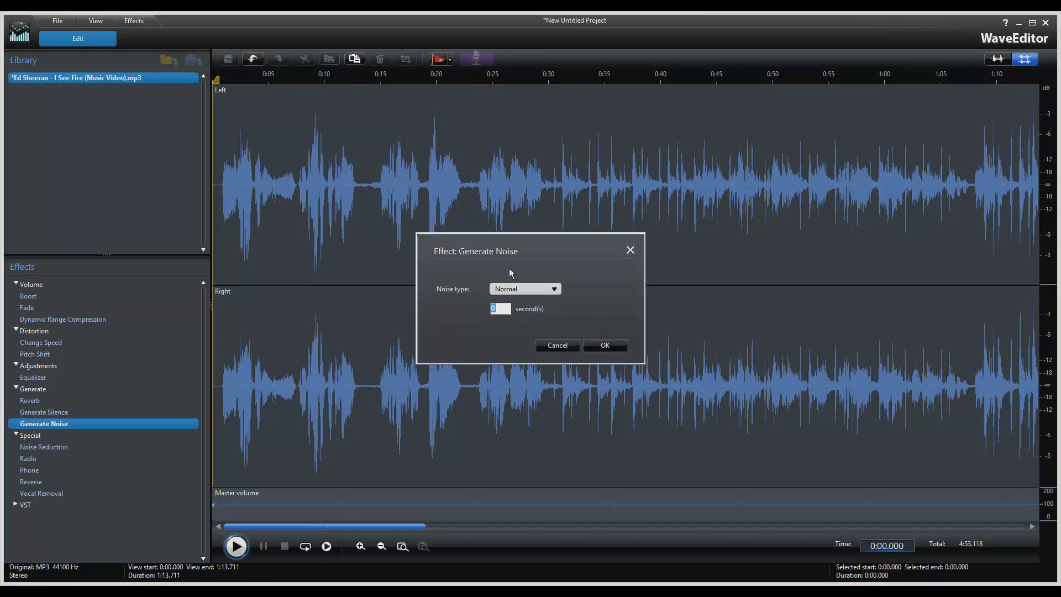
left_click(533, 289)
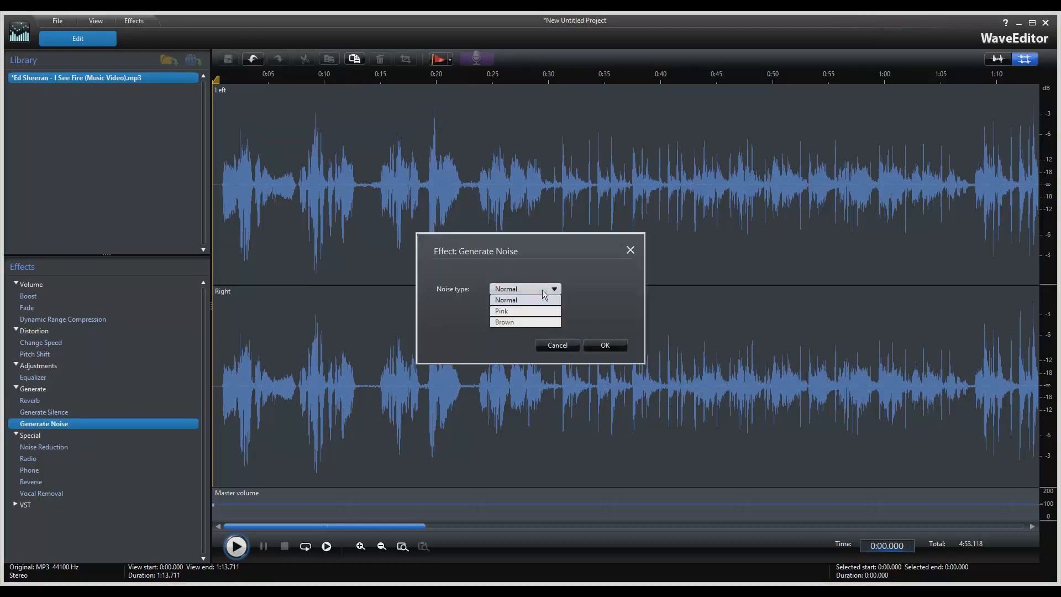
left_click(507, 322)
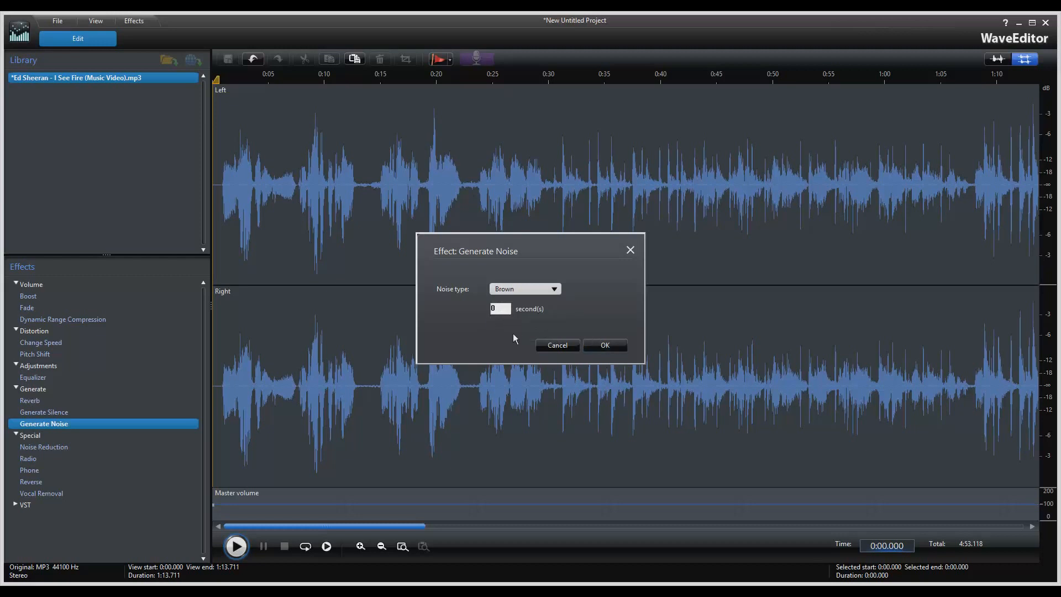
type("5")
left_click(594, 345)
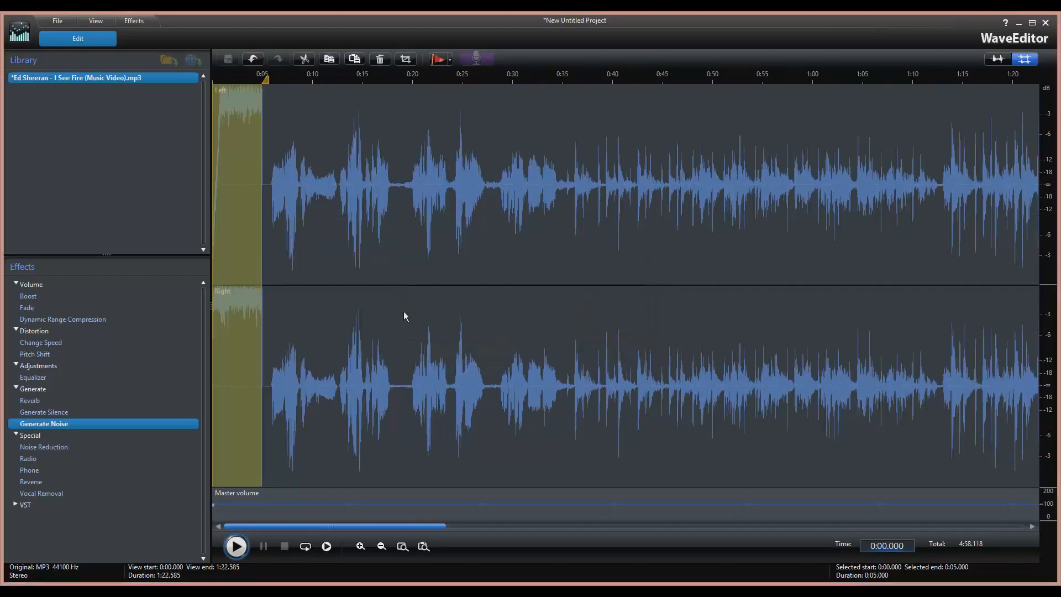
Play the song, then replace the selection with 1 second of Normal noise after a rejected 0 value.
left_click(237, 547)
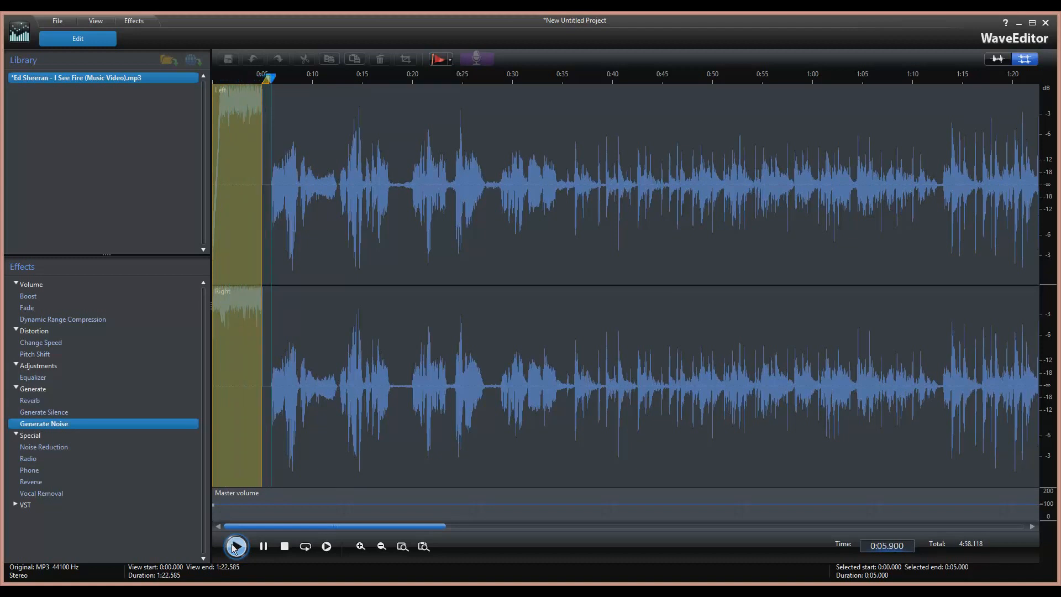
left_click(234, 547)
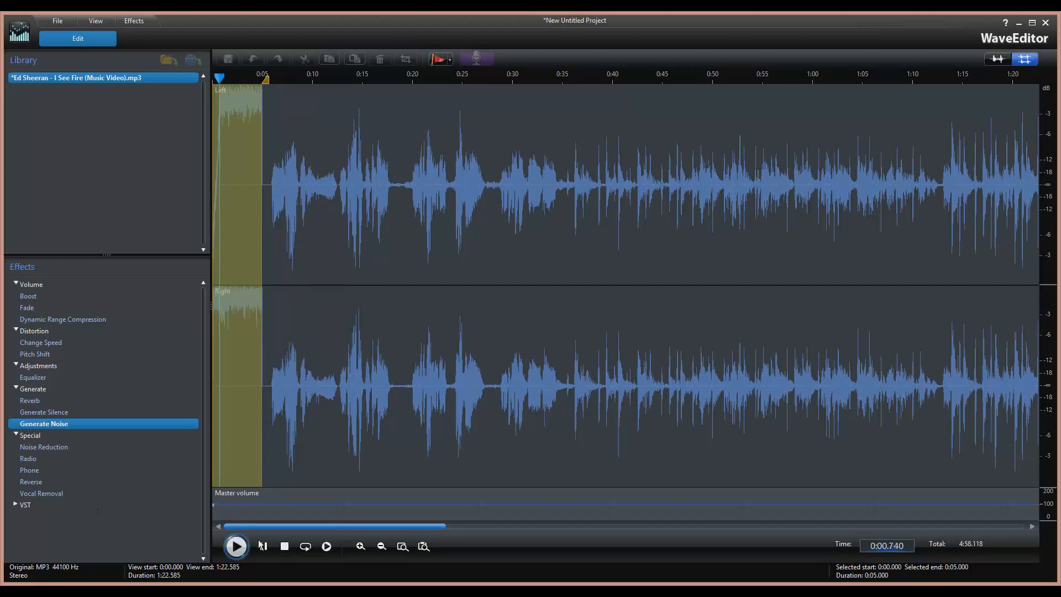
double_click(57, 426)
left_click(525, 291)
left_click(528, 299)
type("0")
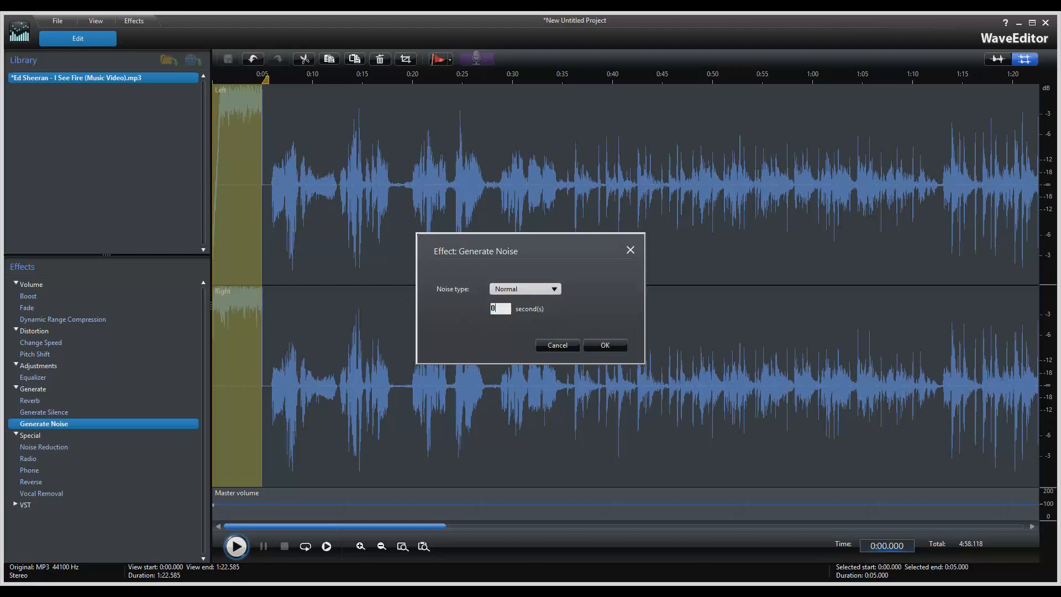
left_click(590, 347)
left_click(601, 327)
type("1")
left_click(593, 348)
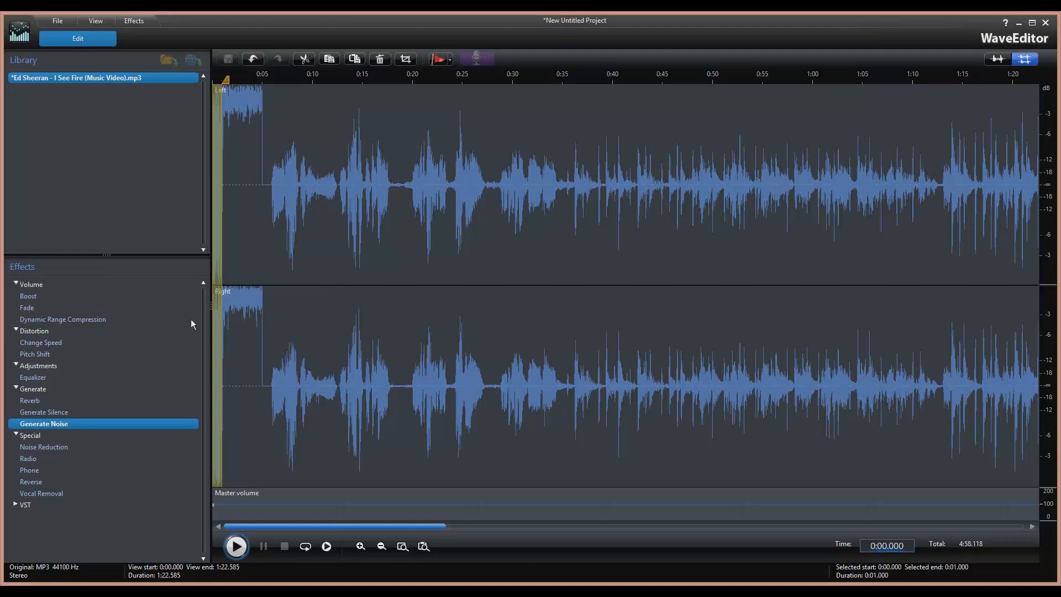
Collapse the Generate, Adjustments, Distortion and Volume groups, then cut the opening up to about 0:05.7.
left_click(16, 389)
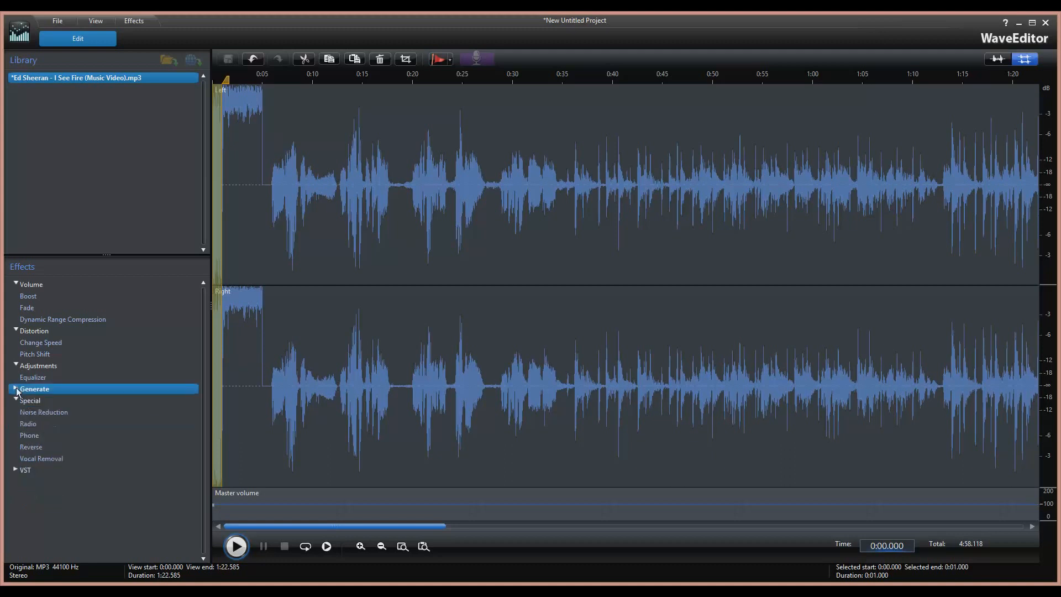
left_click(16, 365)
left_click(16, 330)
left_click(16, 284)
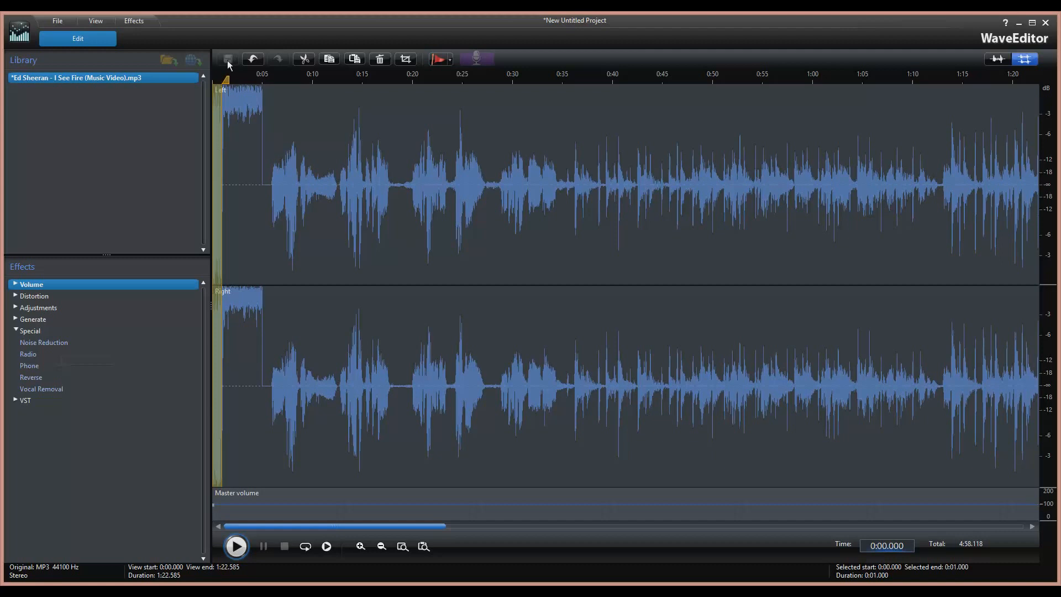
mouse_move(228, 83)
left_mouse_down()
mouse_move(271, 85)
mouse_move(263, 83)
left_mouse_up()
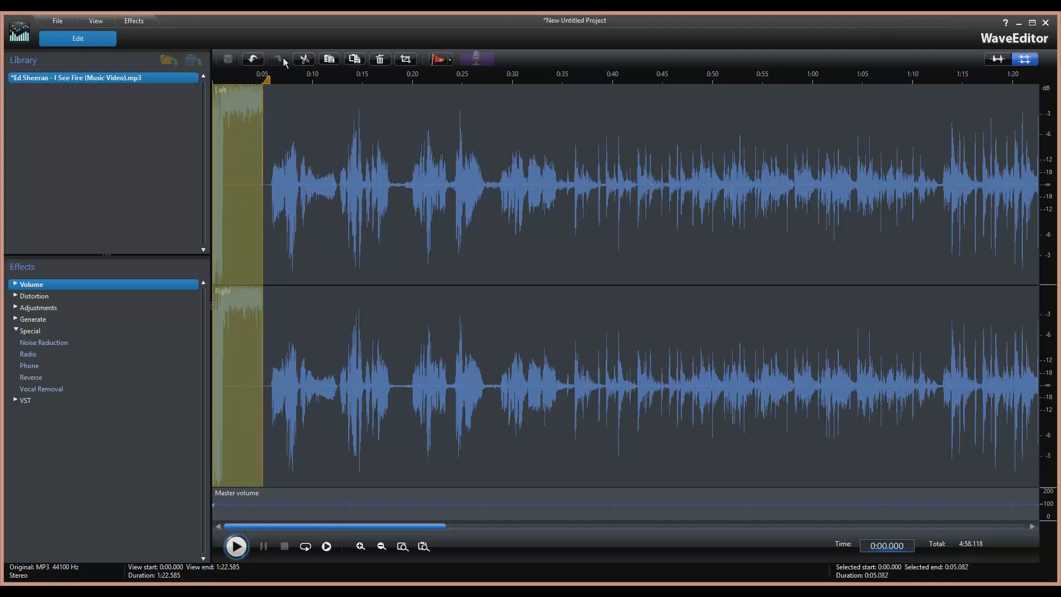
left_click(303, 60)
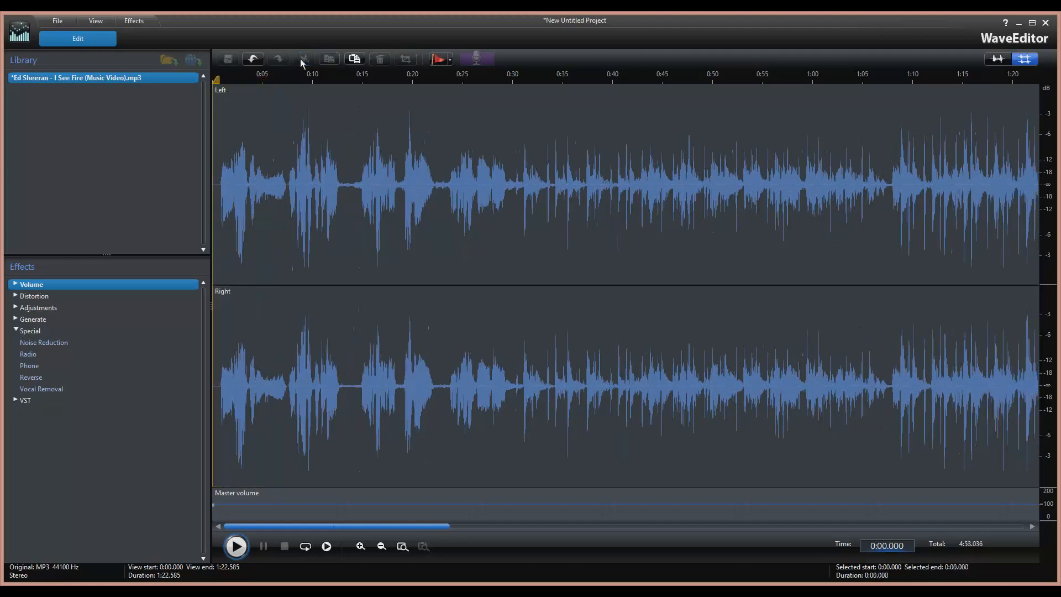
Open Noise Reduction with live preview, choose the Wind noise type, and preview it.
double_click(44, 343)
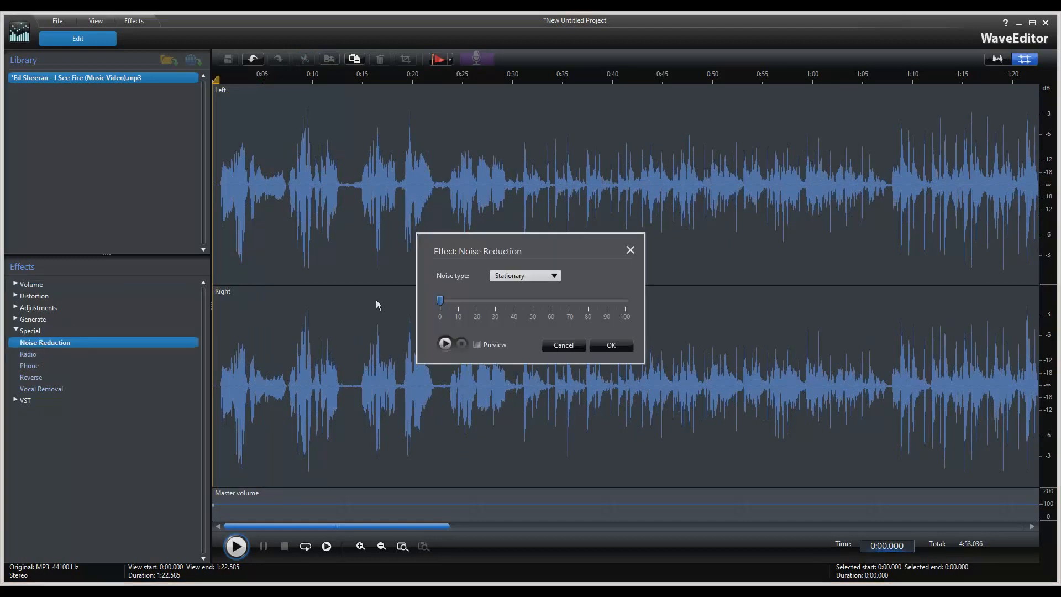
left_click(476, 344)
left_click(538, 275)
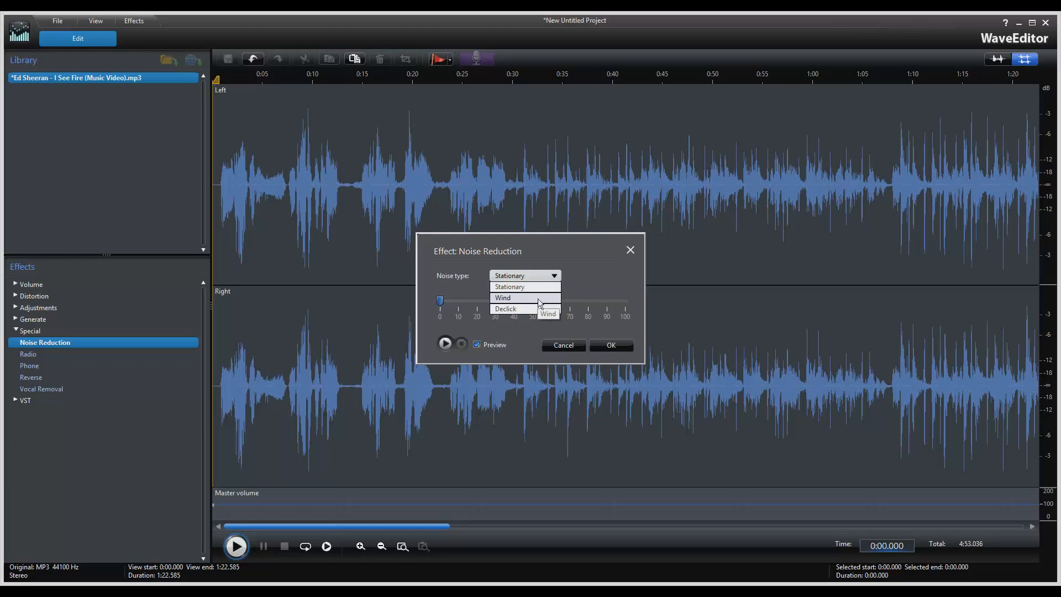
left_click(538, 298)
left_click(445, 343)
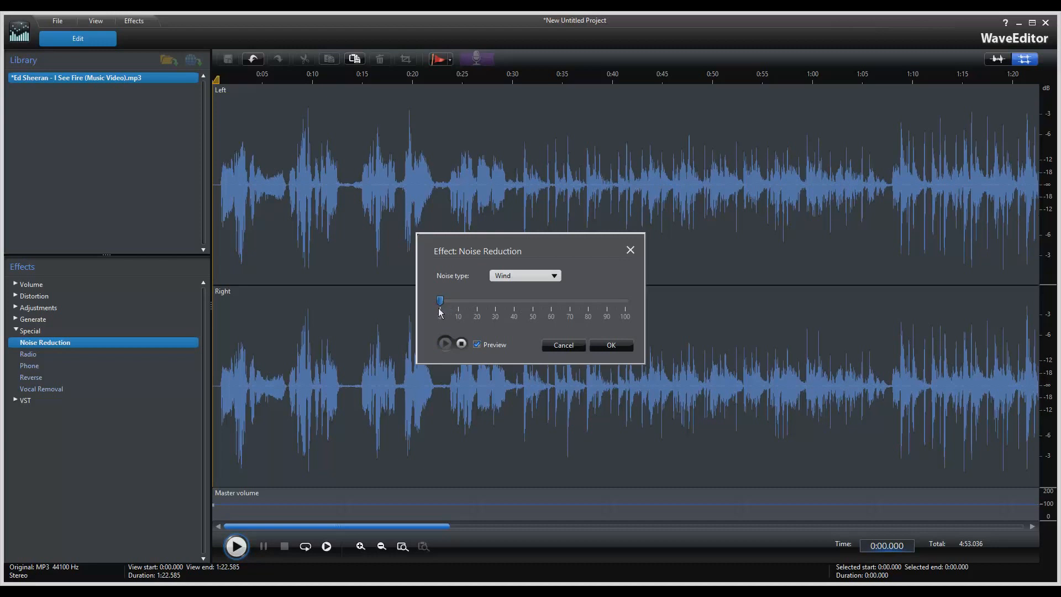
left_click(462, 345)
Preview Wind noise reduction at strengths of 69, 40 and 24.
left_click_drag(441, 301, 569, 307)
left_click(446, 343)
left_click(461, 344)
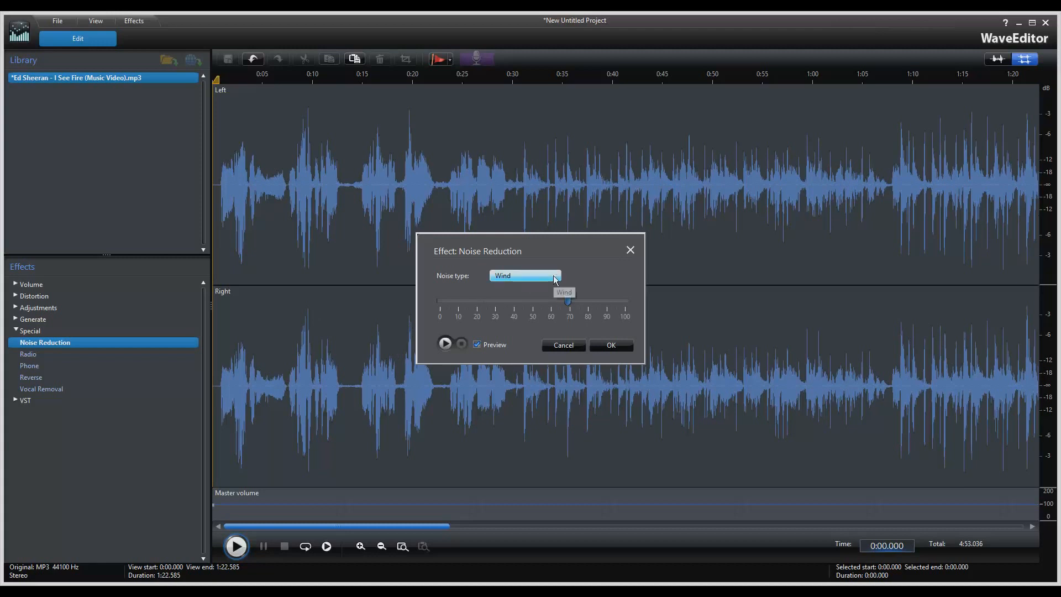
left_click(552, 275)
left_click(553, 278)
left_click(514, 302)
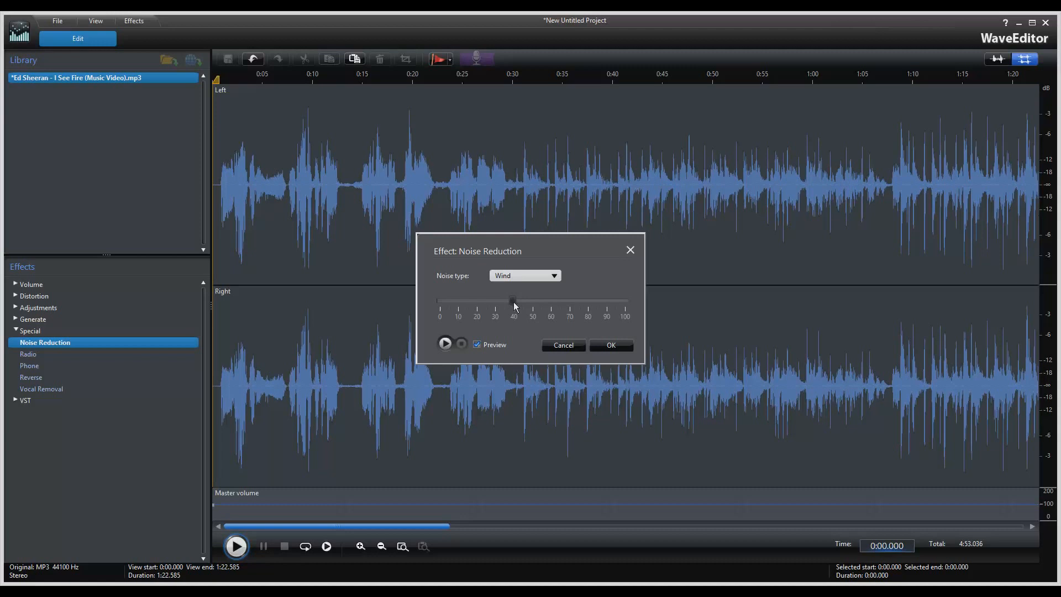
left_click(444, 344)
left_click(486, 302)
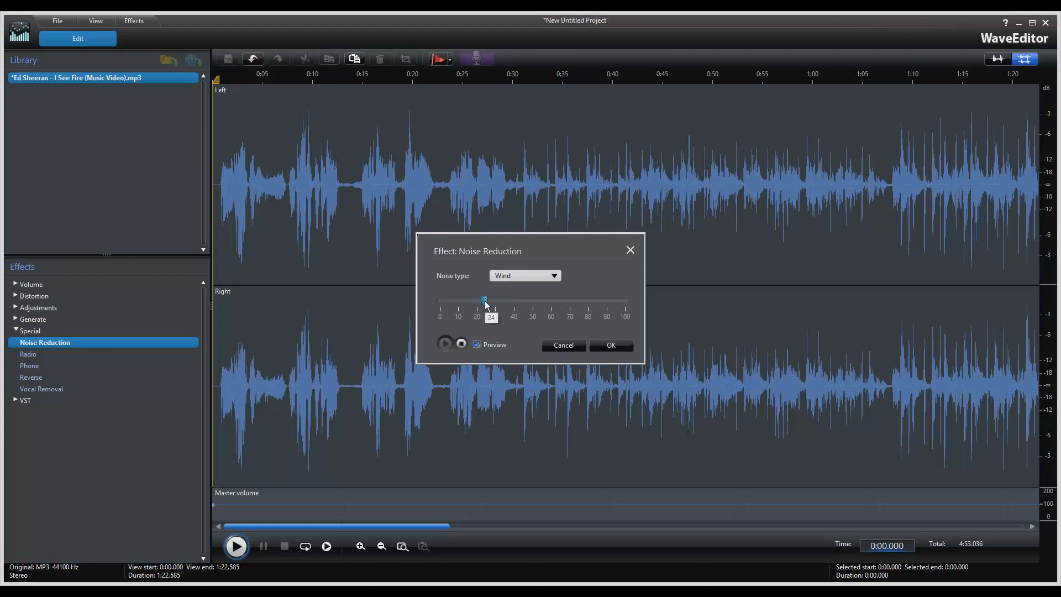
left_click(462, 344)
left_click(531, 277)
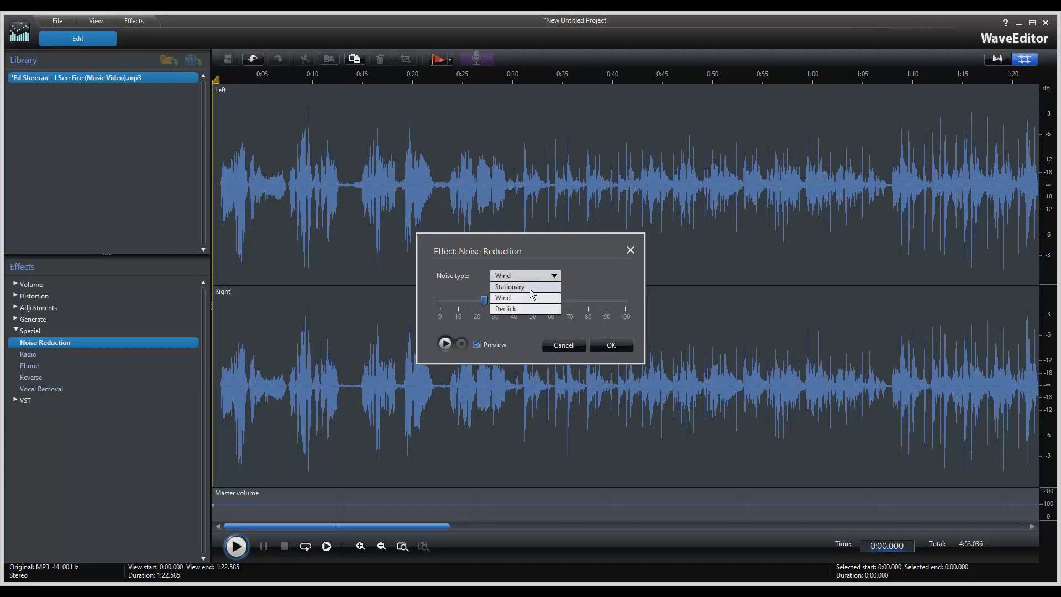
left_click(530, 287)
left_click(452, 343)
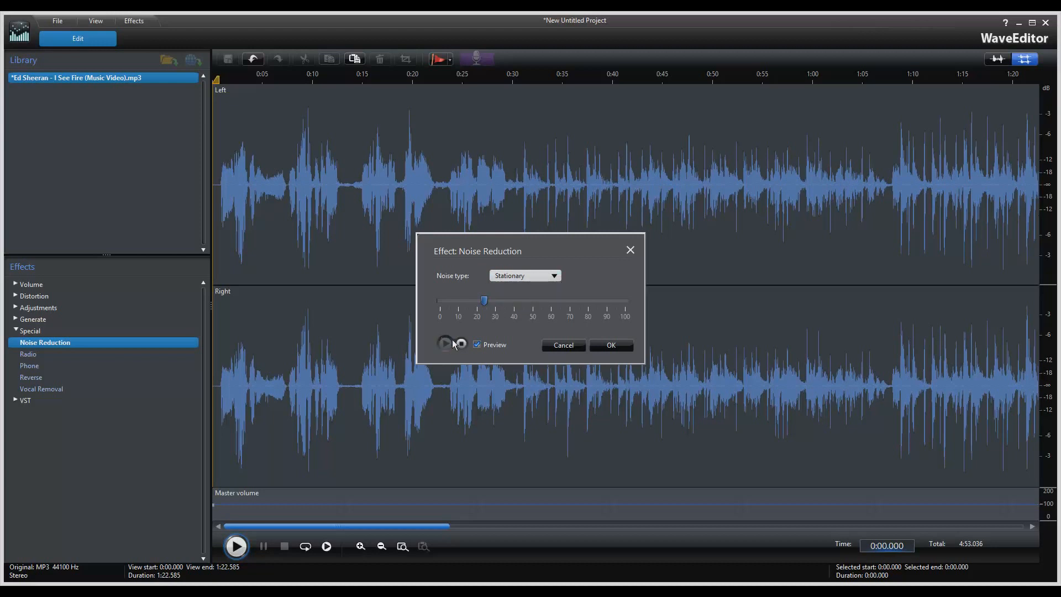
left_click(566, 303)
left_click(629, 301)
left_click(439, 301)
left_click(626, 302)
left_click(462, 345)
left_click(524, 276)
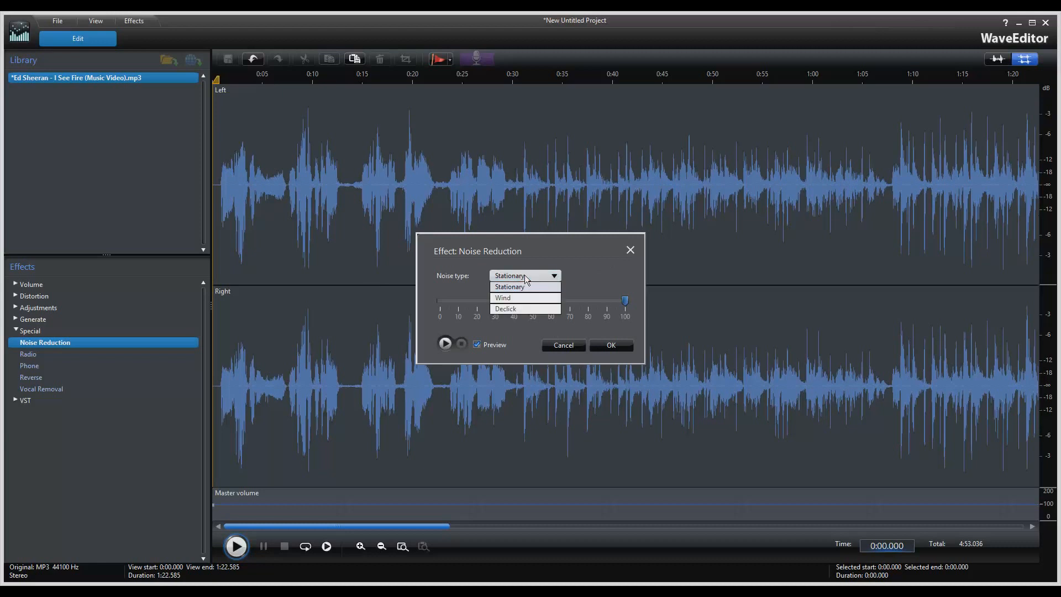
left_click(526, 278)
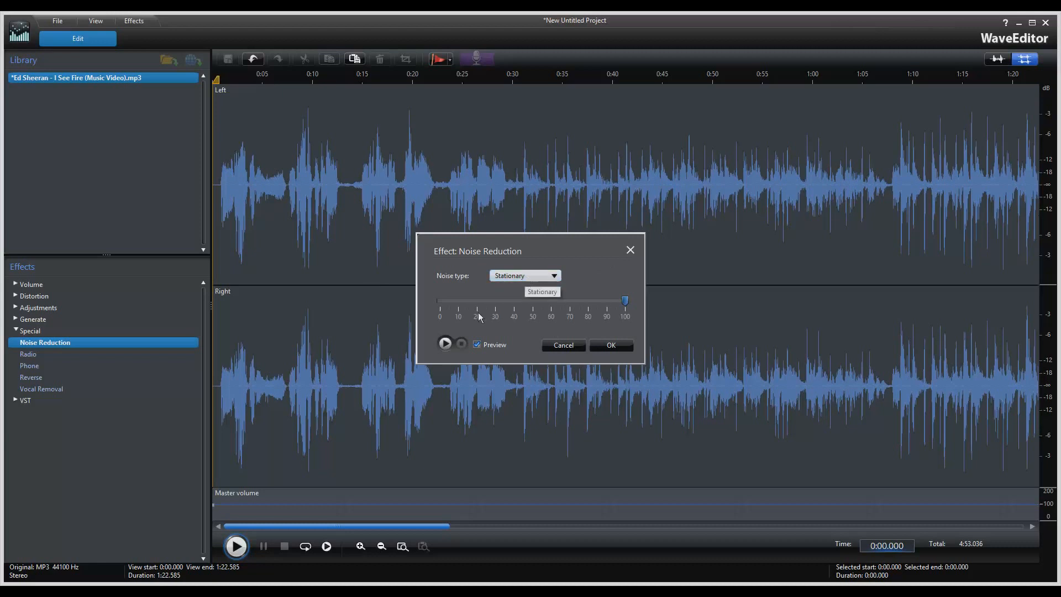
left_click(526, 274)
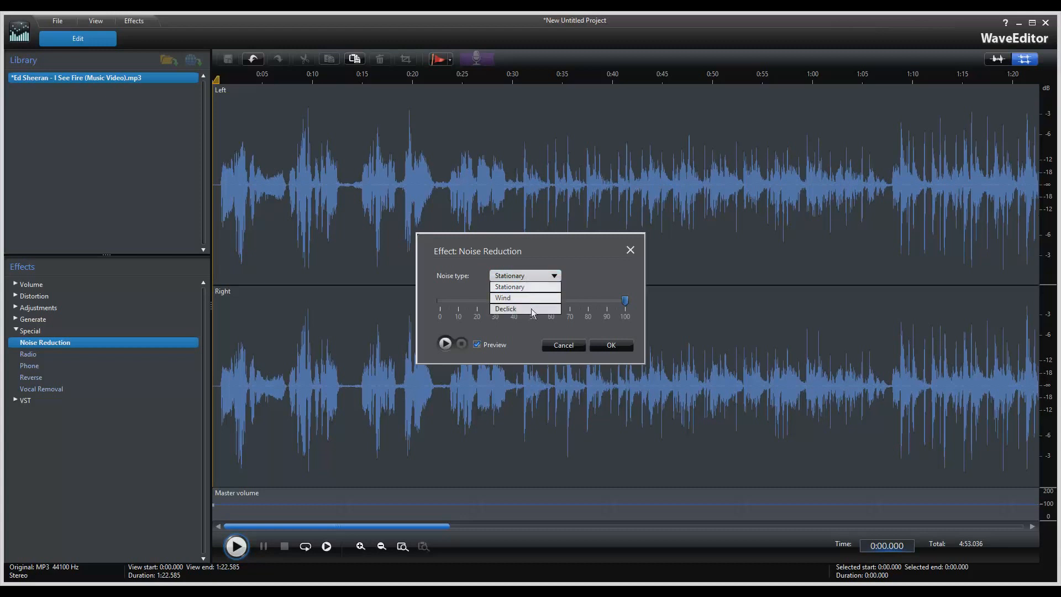
left_click(532, 311)
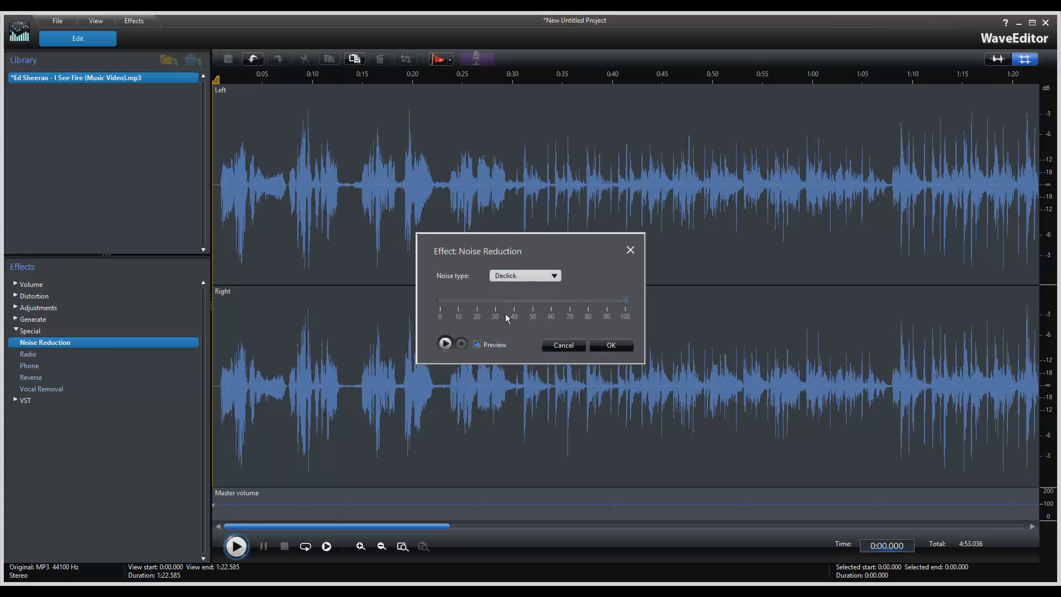
left_click(446, 344)
left_click(461, 344)
left_click(570, 349)
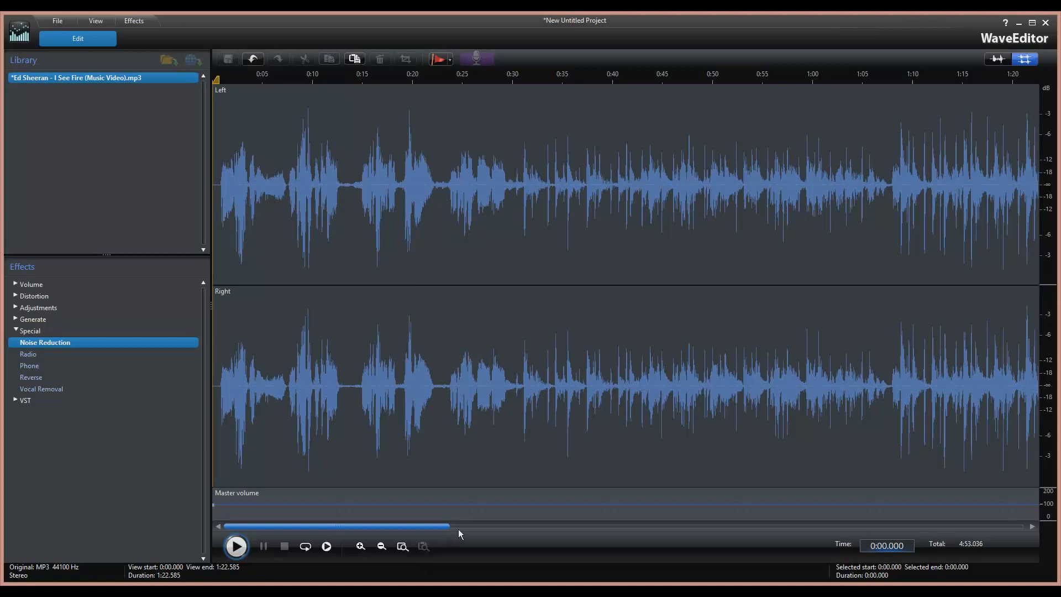
left_click(458, 528)
left_click_drag(593, 529, 337, 530)
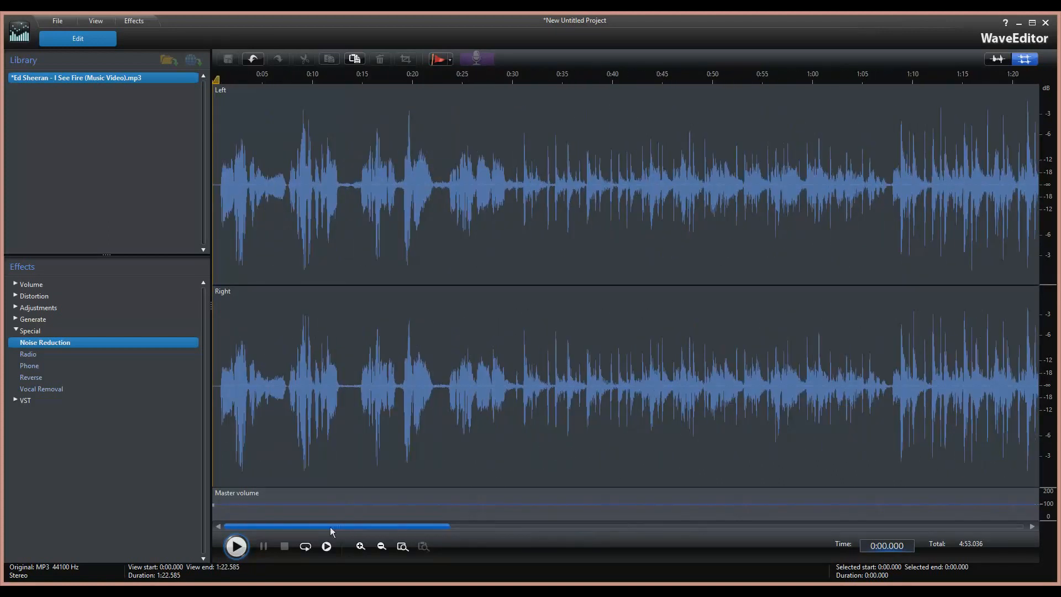
double_click(28, 355)
left_click(476, 333)
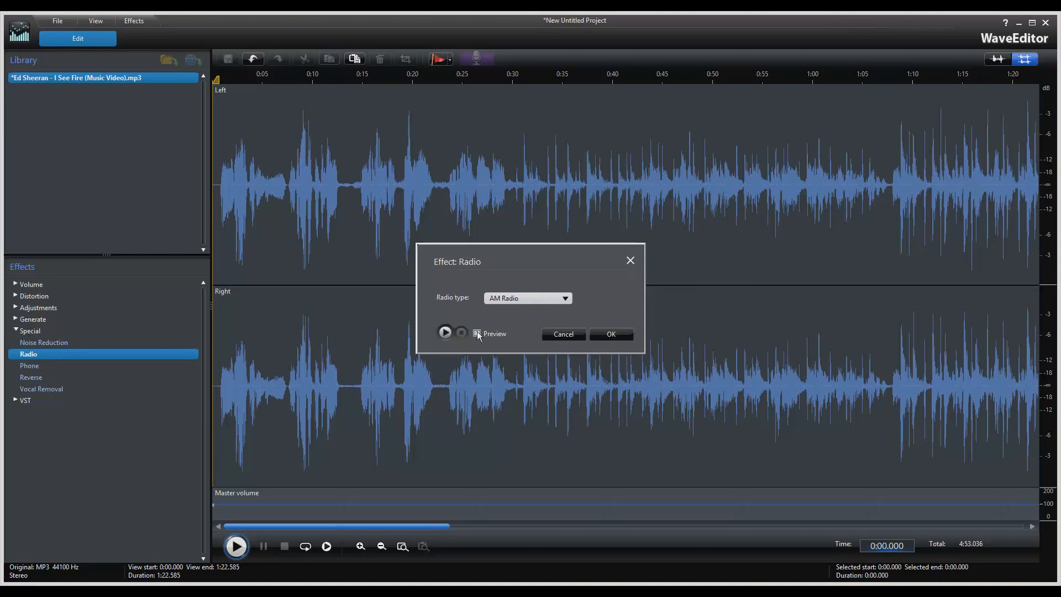
left_click(539, 301)
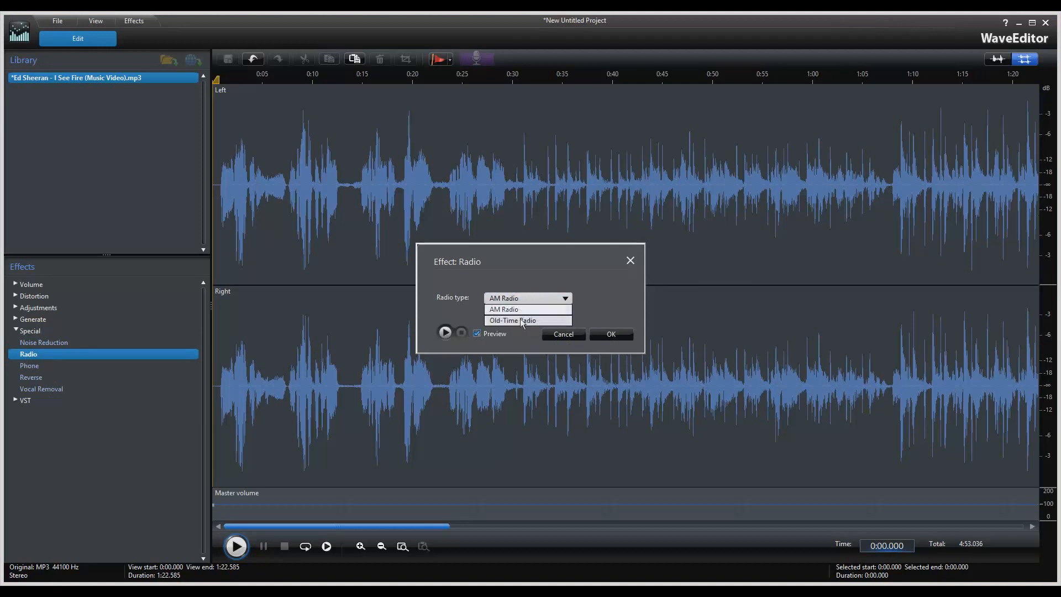
left_click(500, 310)
left_click(445, 332)
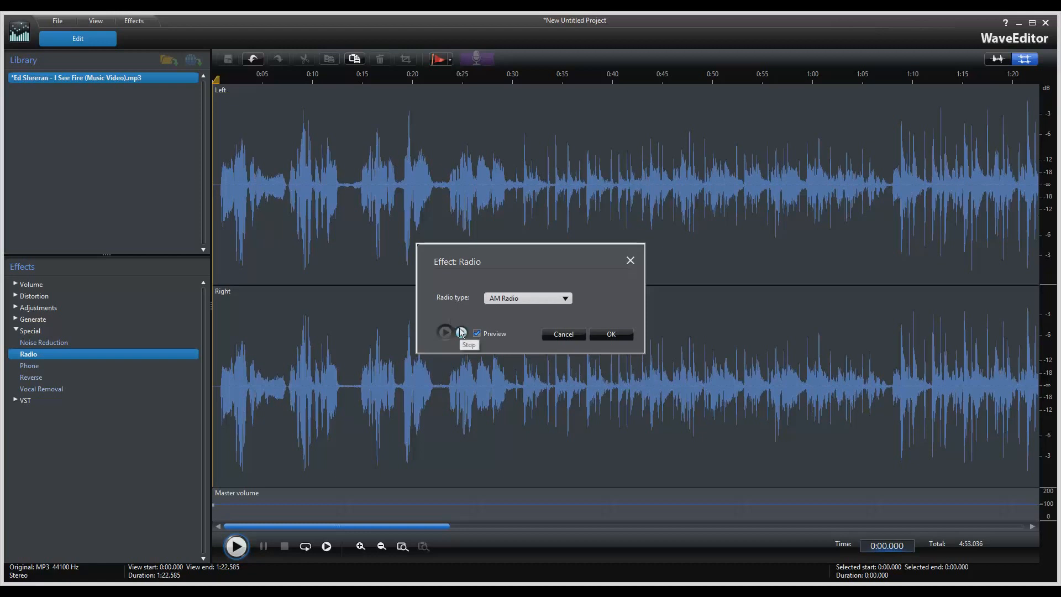
left_click(462, 332)
left_click(526, 301)
left_click(523, 322)
left_click(444, 332)
left_click(462, 333)
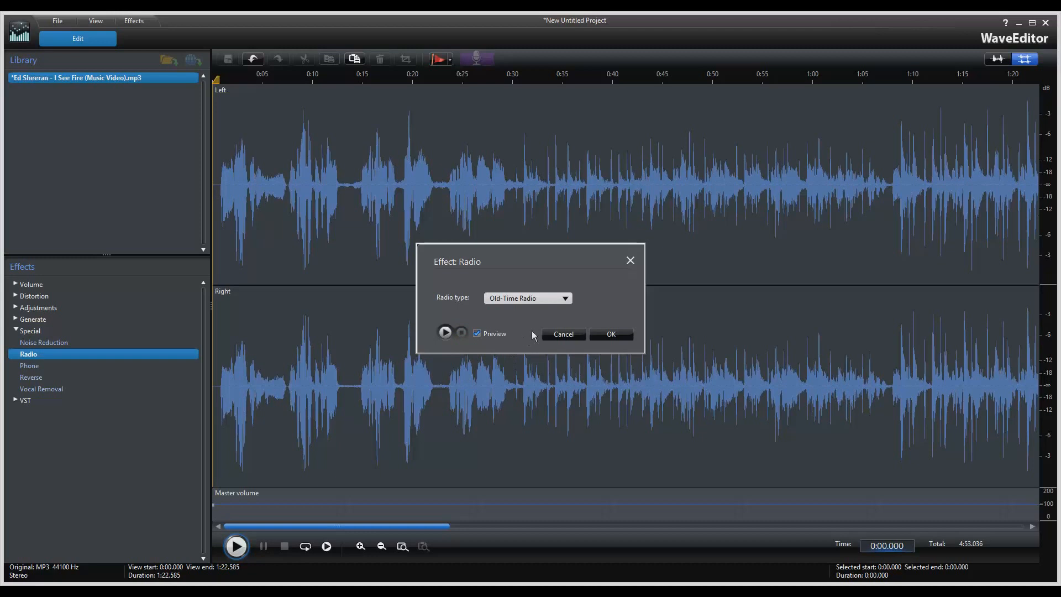
left_click(563, 333)
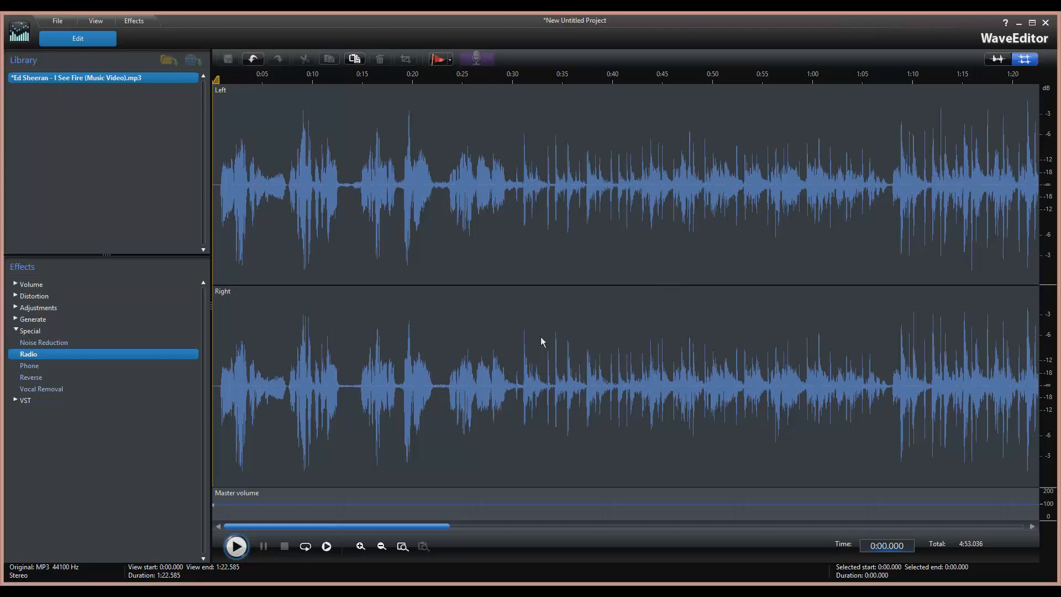
double_click(33, 366)
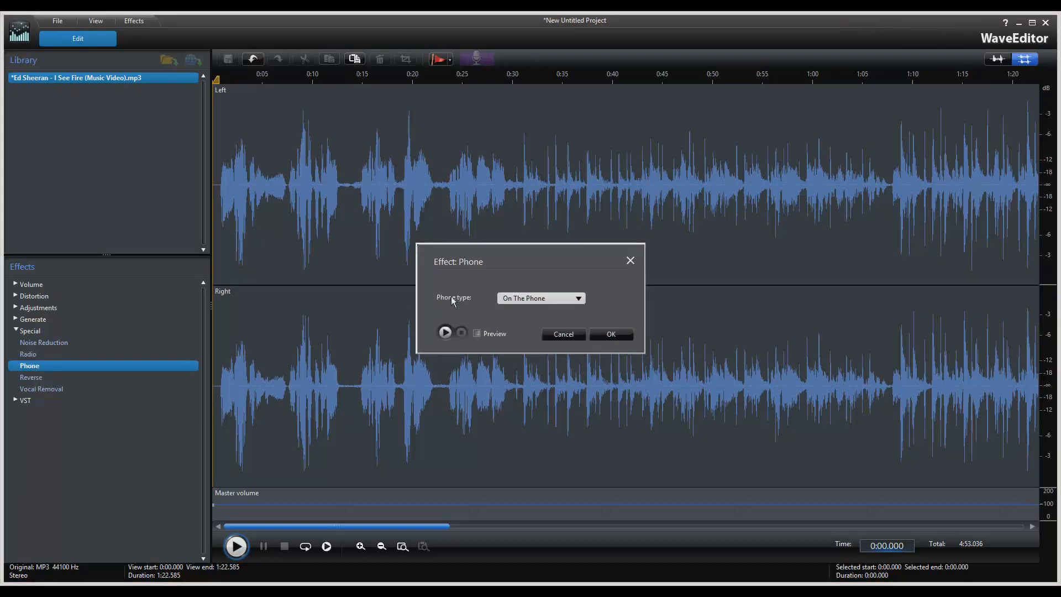
left_click(476, 333)
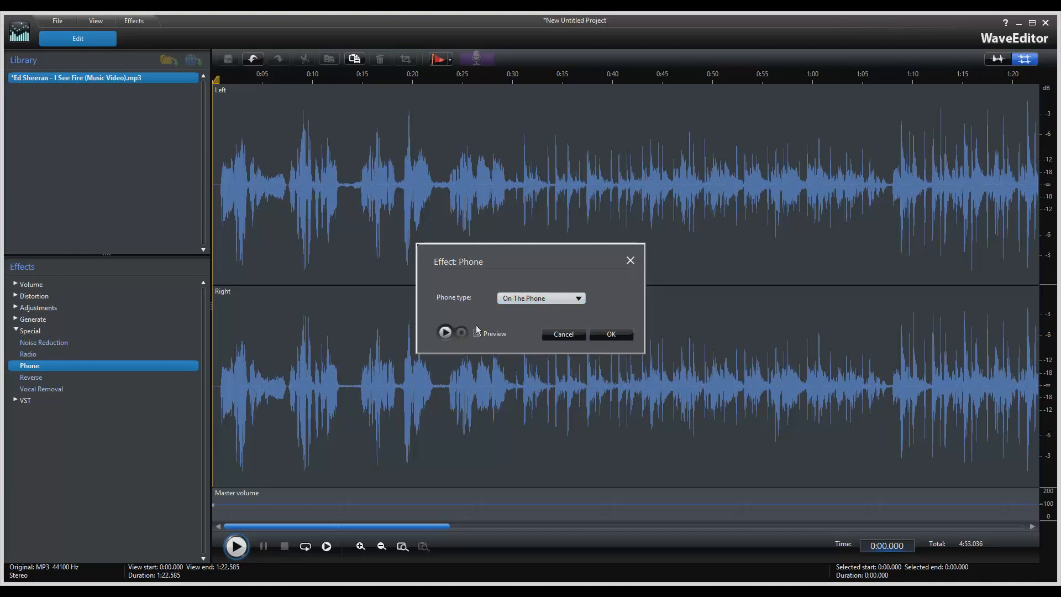
left_click(445, 332)
left_click(547, 298)
left_click(553, 321)
left_click(462, 333)
left_click(569, 298)
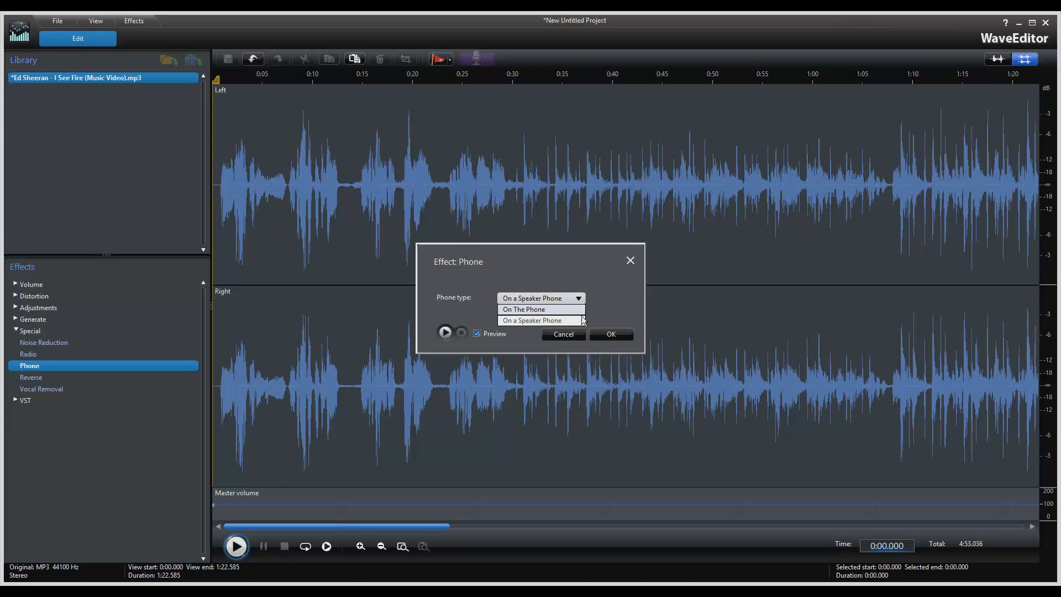
left_click(580, 334)
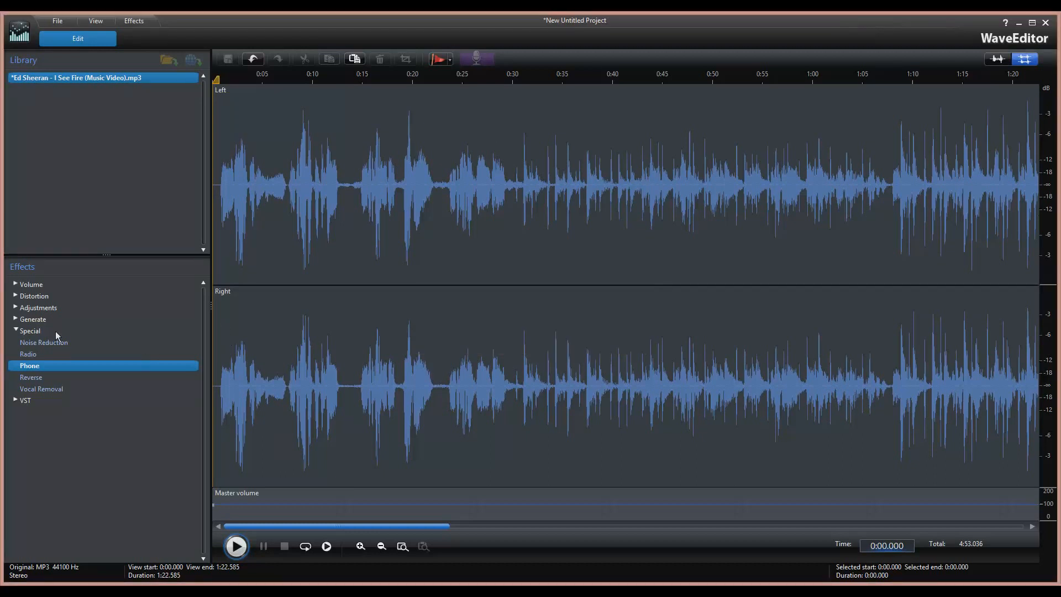
double_click(32, 379)
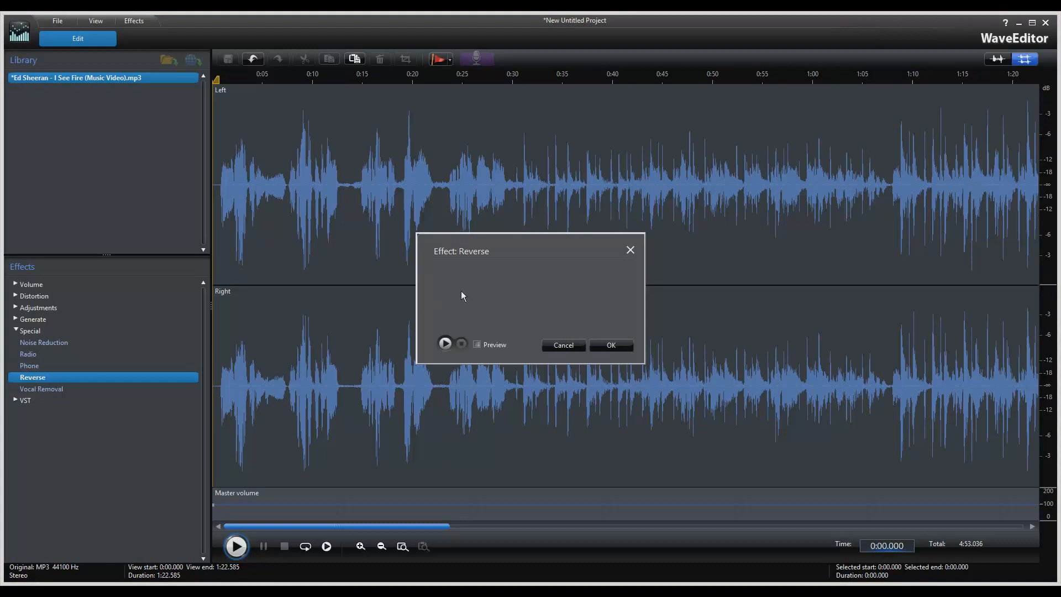
left_click(479, 345)
left_click(445, 344)
left_click(567, 346)
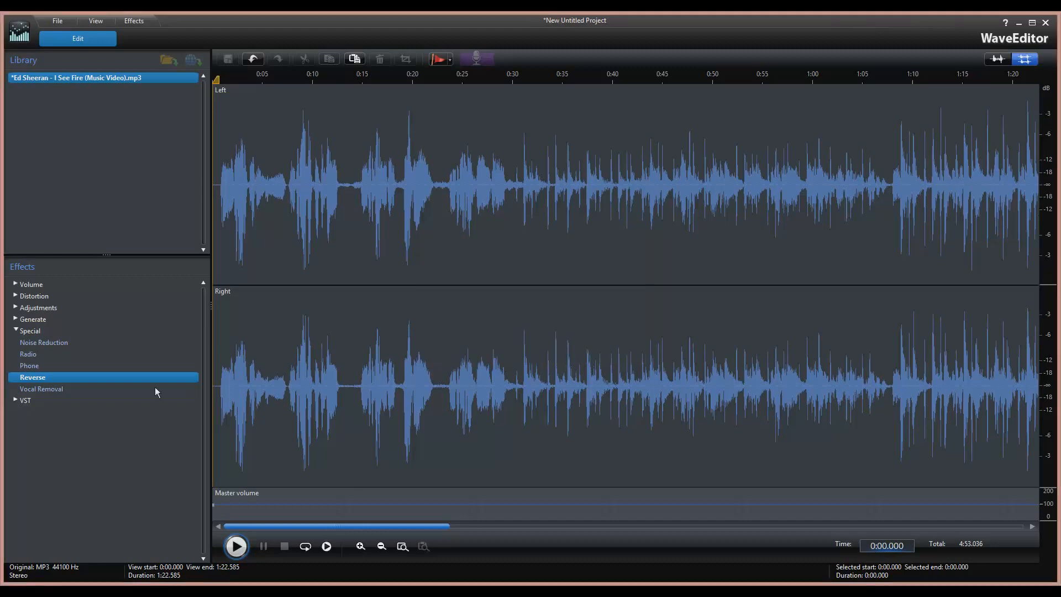
Dismiss Vocal Removal and cut the 0:00.828–0:10.827 stretch from the opening.
double_click(58, 389)
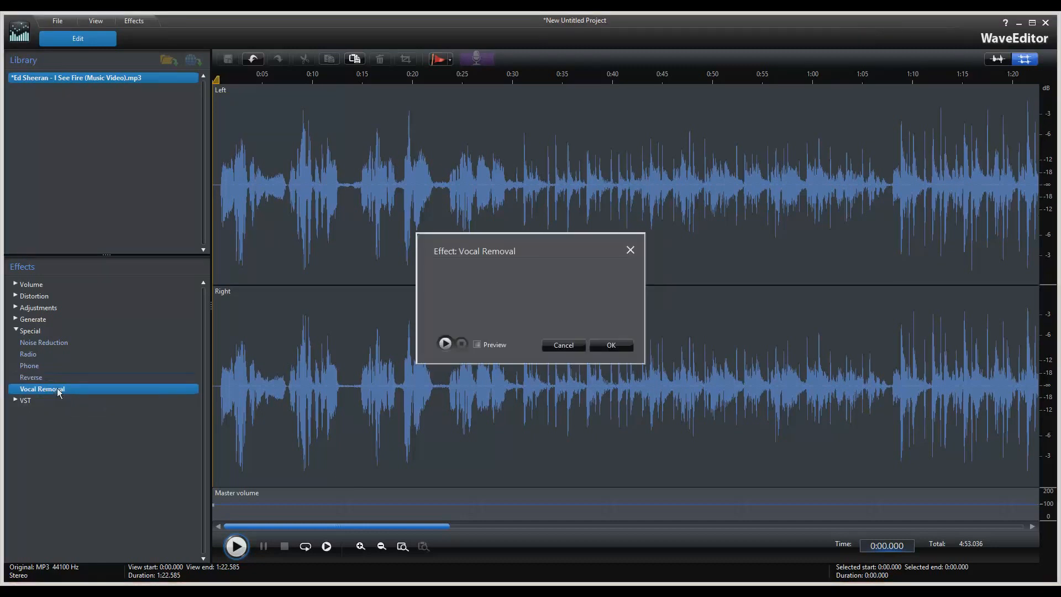
left_click(630, 250)
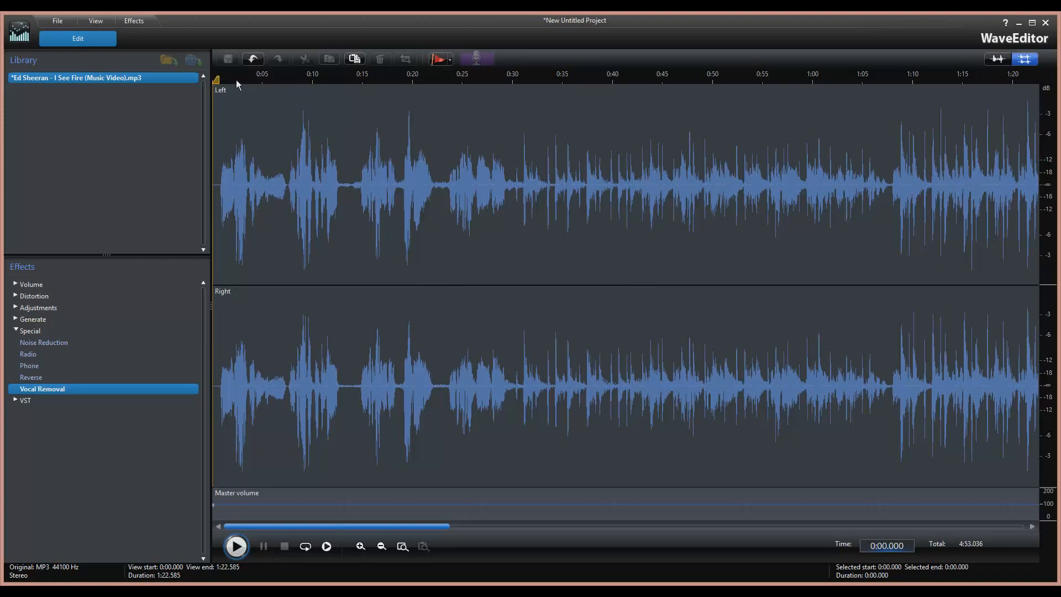
left_click_drag(258, 138, 315, 161)
left_click(256, 166)
left_click_drag(222, 166, 321, 165)
left_click_drag(221, 165, 321, 164)
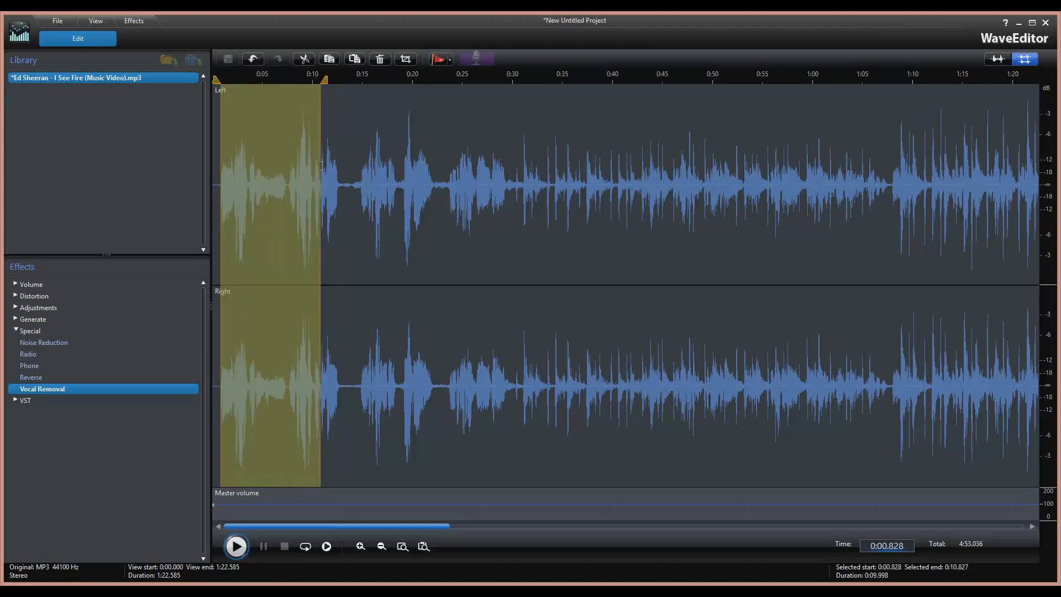
left_click(304, 59)
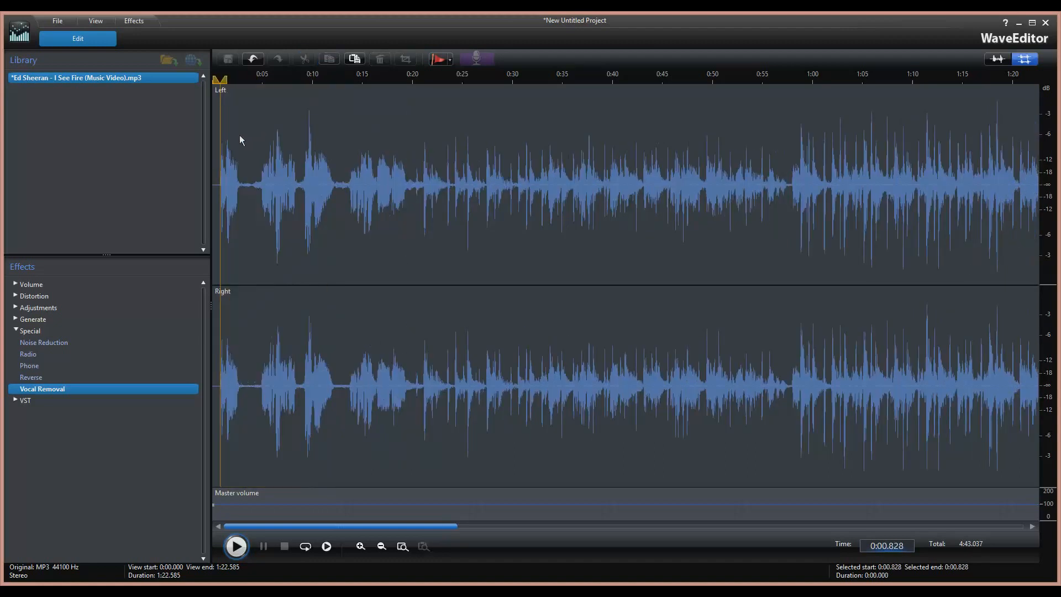
Play the start to check it, then cut the lead-in from 0:00.828 to 0:03.922.
left_click(246, 545)
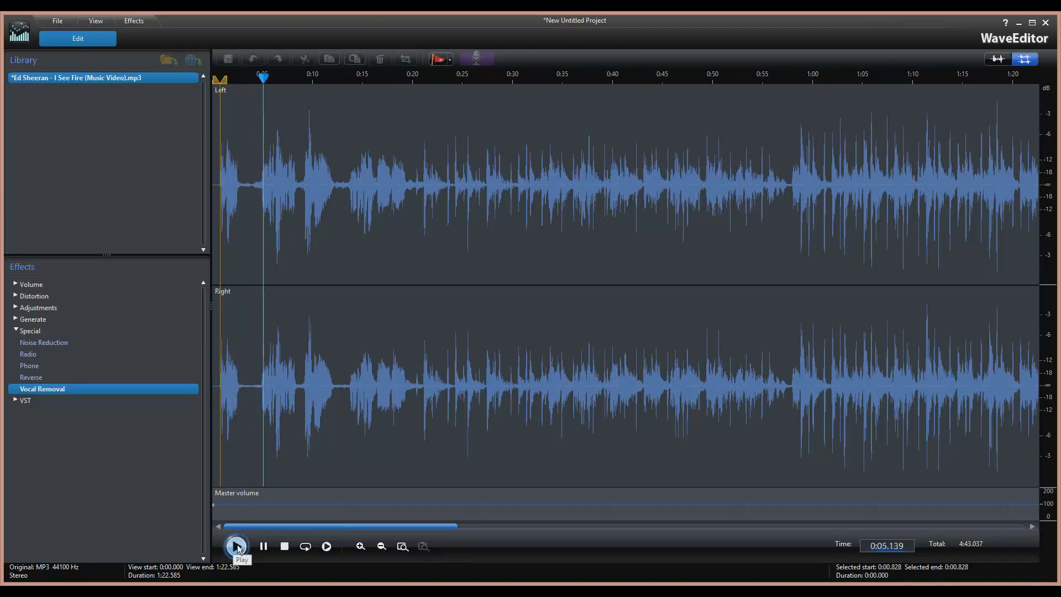
left_click(237, 545)
left_click(282, 552)
left_click_drag(220, 163, 252, 164)
left_click(311, 59)
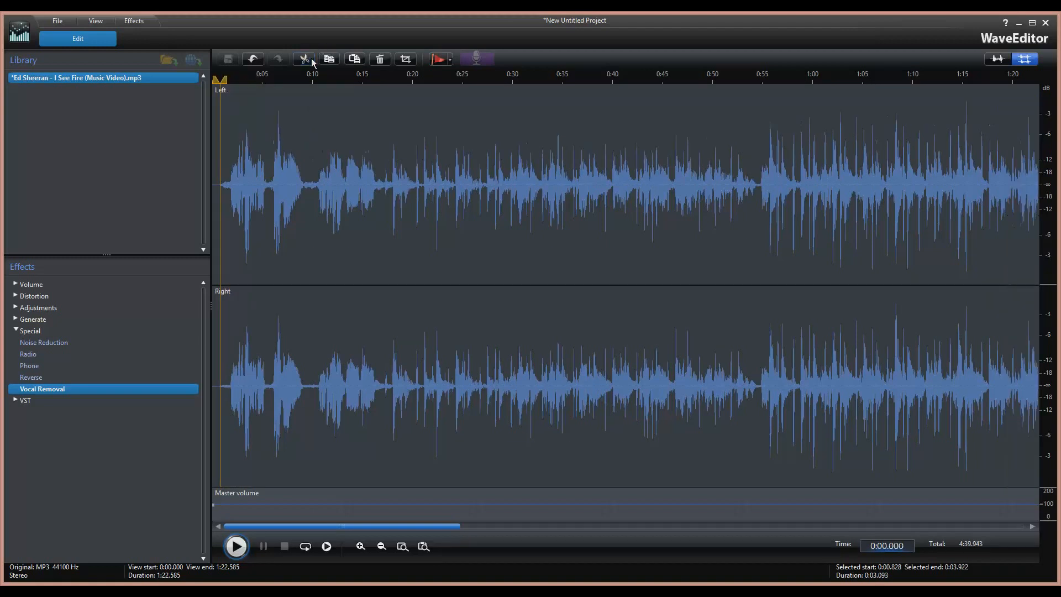
double_click(54, 390)
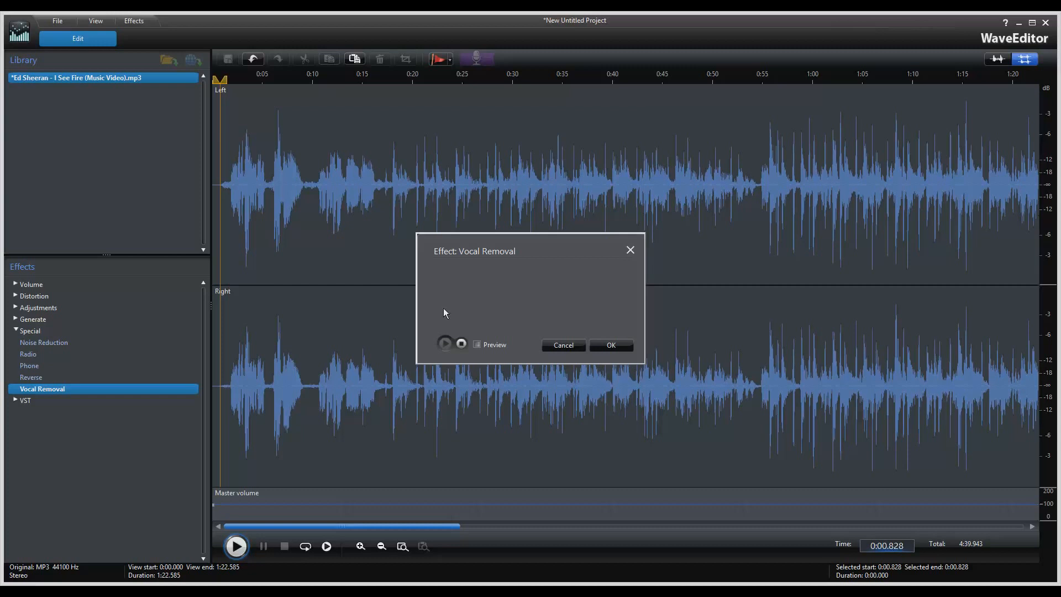
left_click(472, 346)
left_click(557, 346)
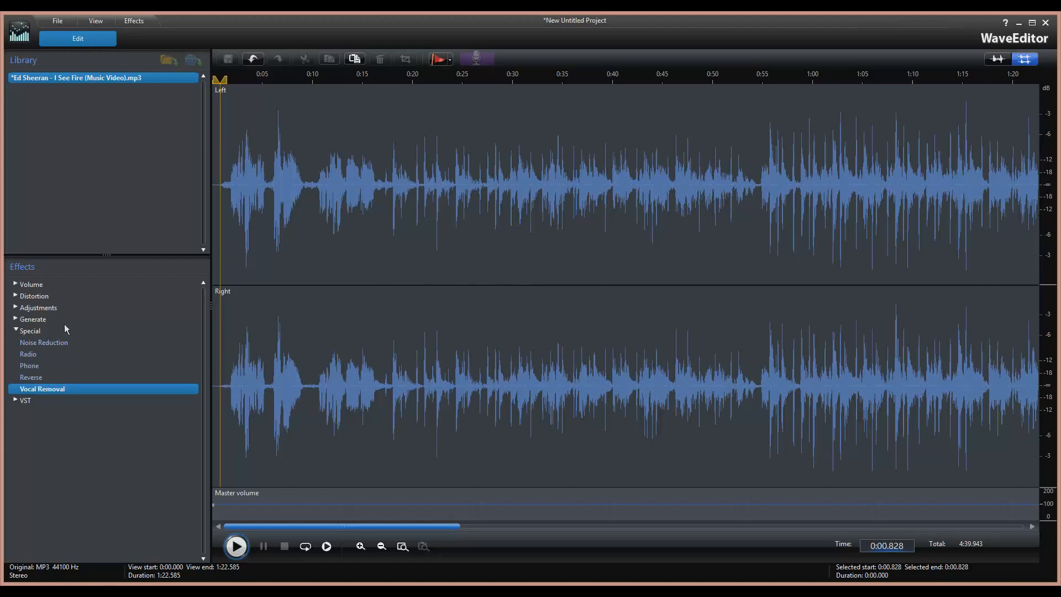
Apply a 2.00 X Change Speed from the Distortion group and play the result.
left_click(16, 331)
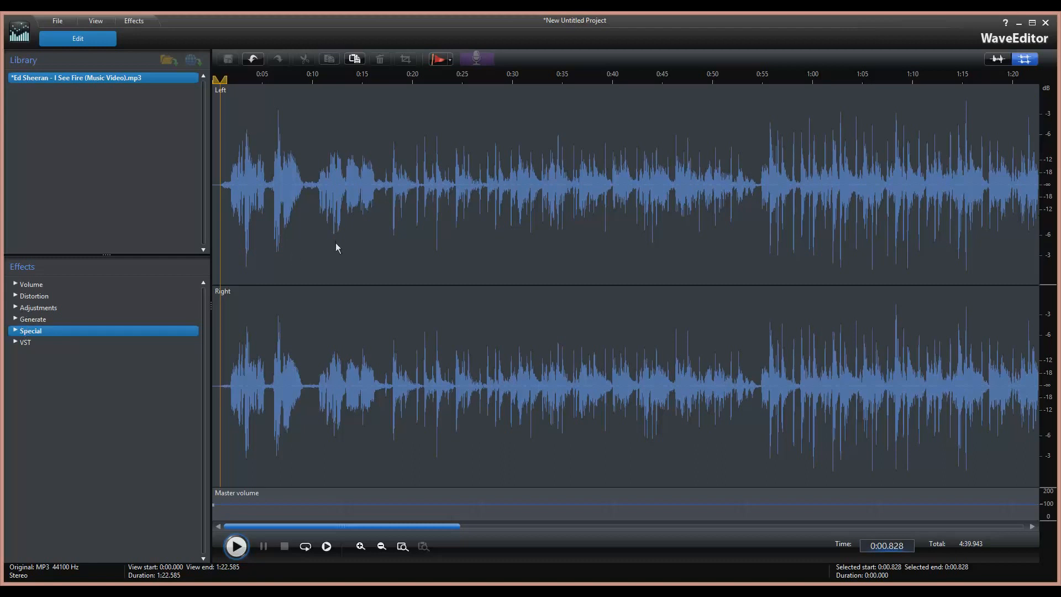
left_click(16, 307)
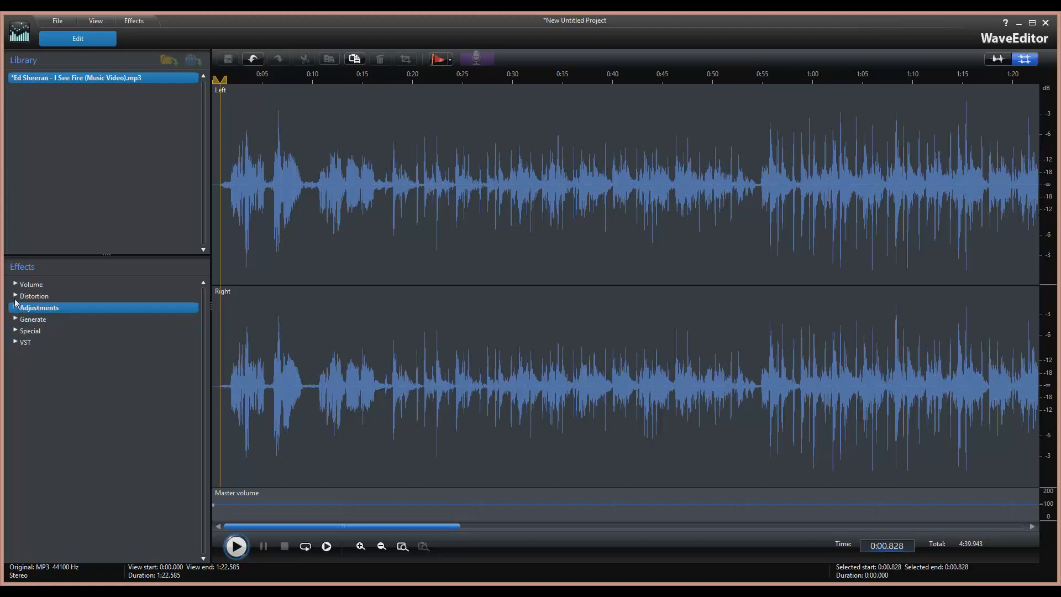
left_click(16, 297)
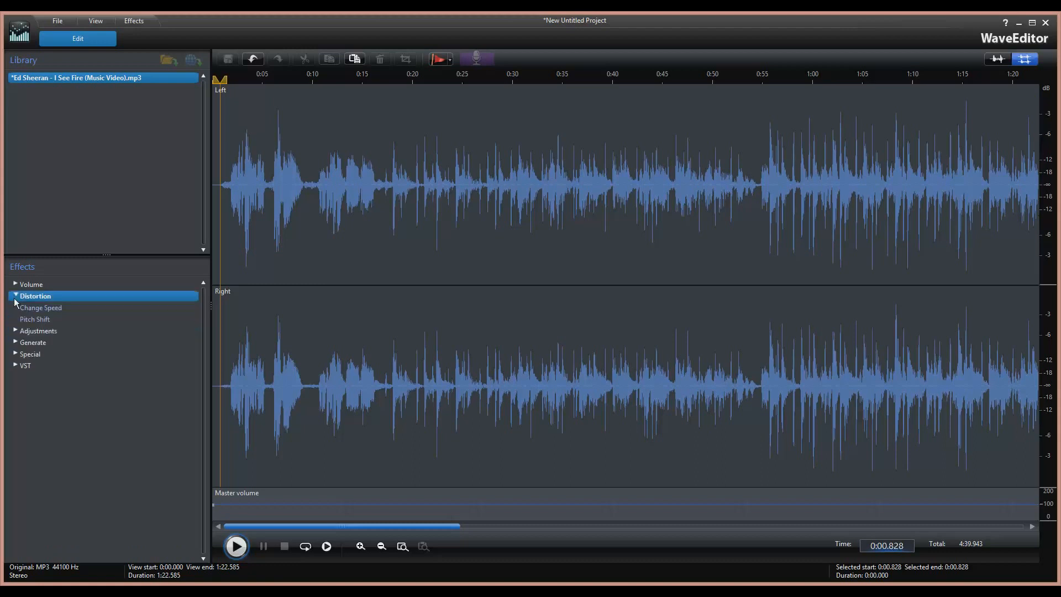
double_click(57, 308)
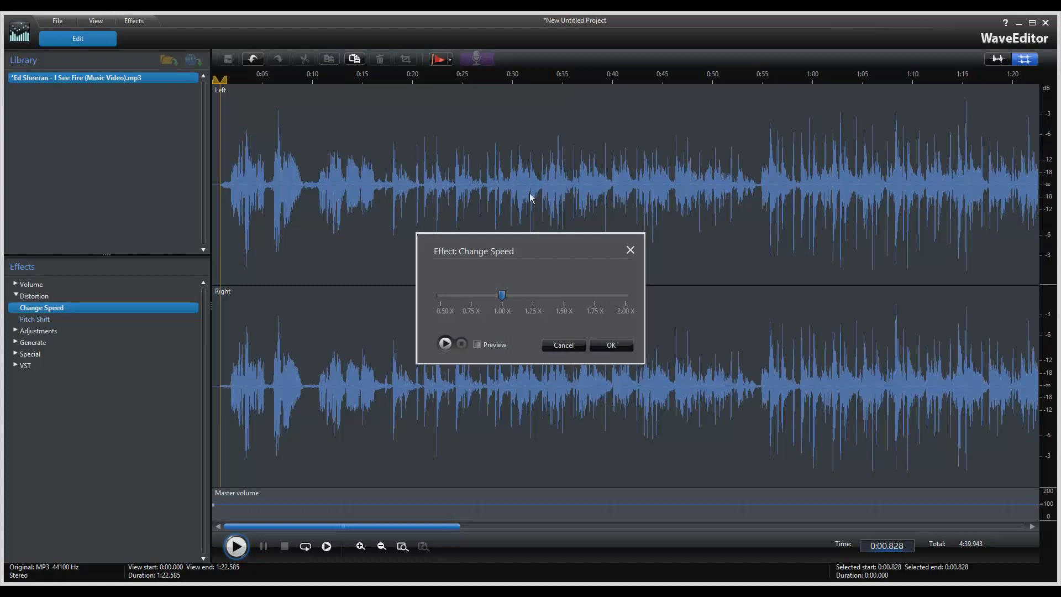
left_click_drag(502, 295, 626, 294)
left_click(613, 345)
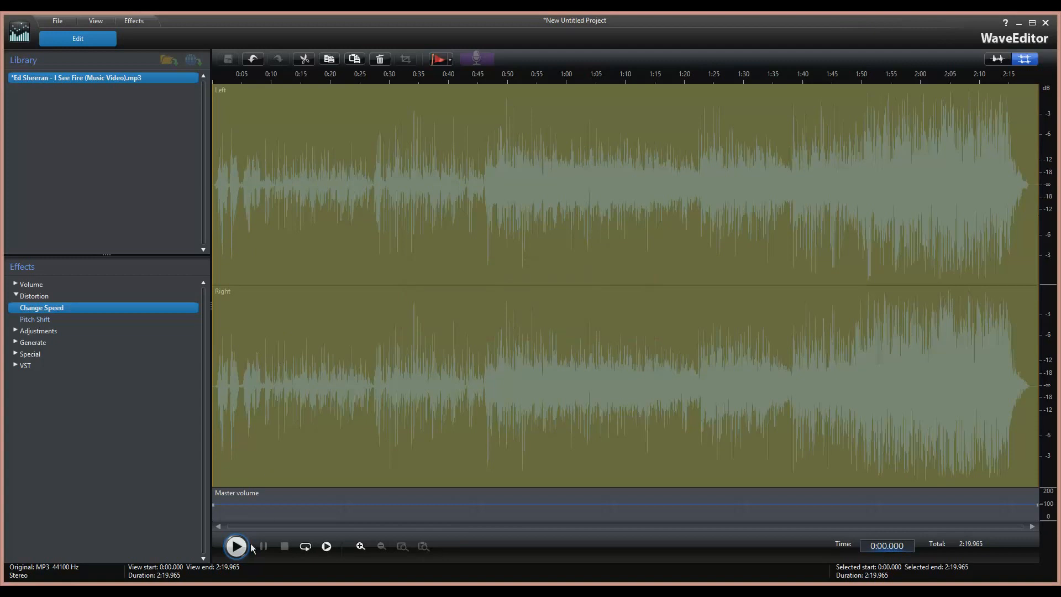
left_click(236, 546)
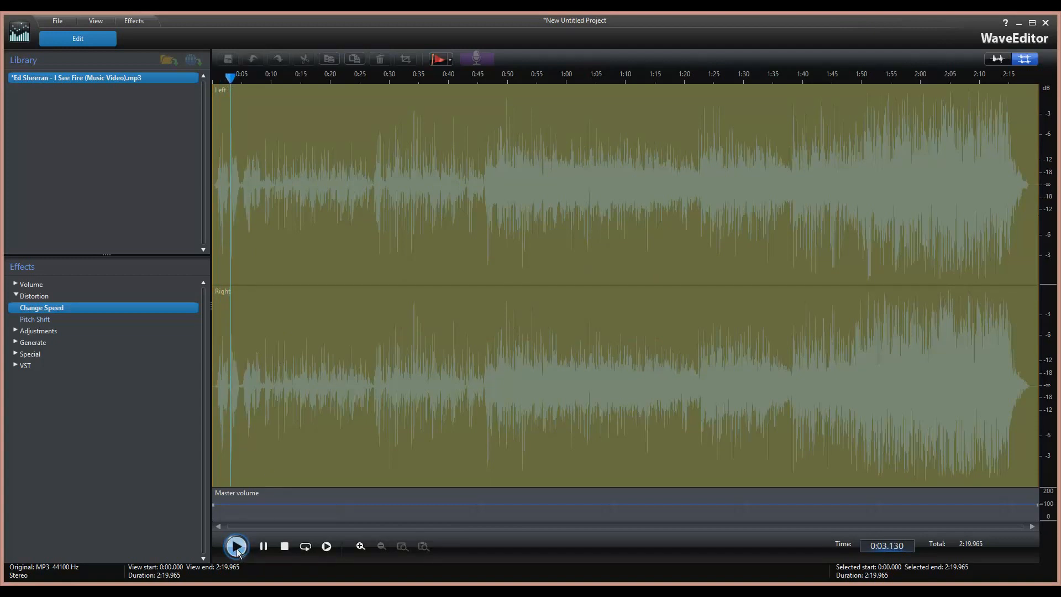
left_click(287, 297)
key("space")
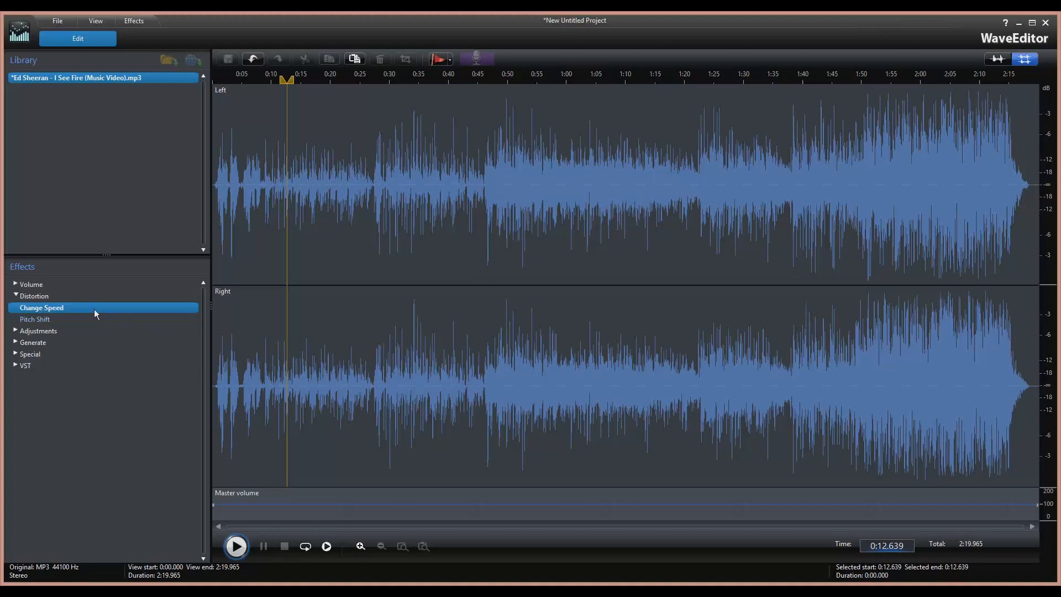
Apply a speed factor of about 1.08 X and play from 0:01.497.
double_click(70, 307)
left_click_drag(503, 295, 640, 298)
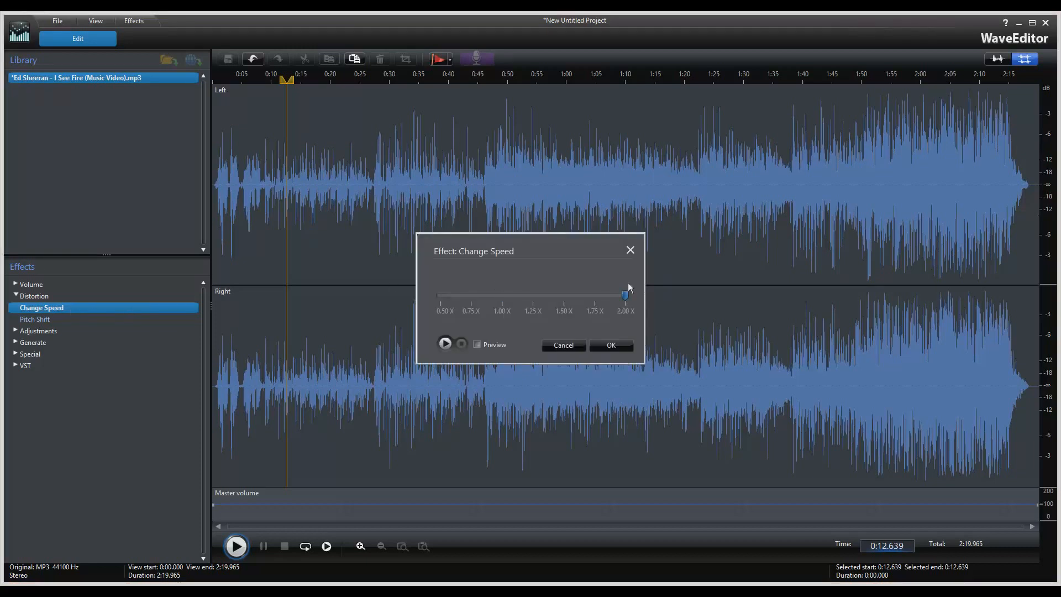
left_click_drag(625, 295, 549, 295)
left_click(626, 346)
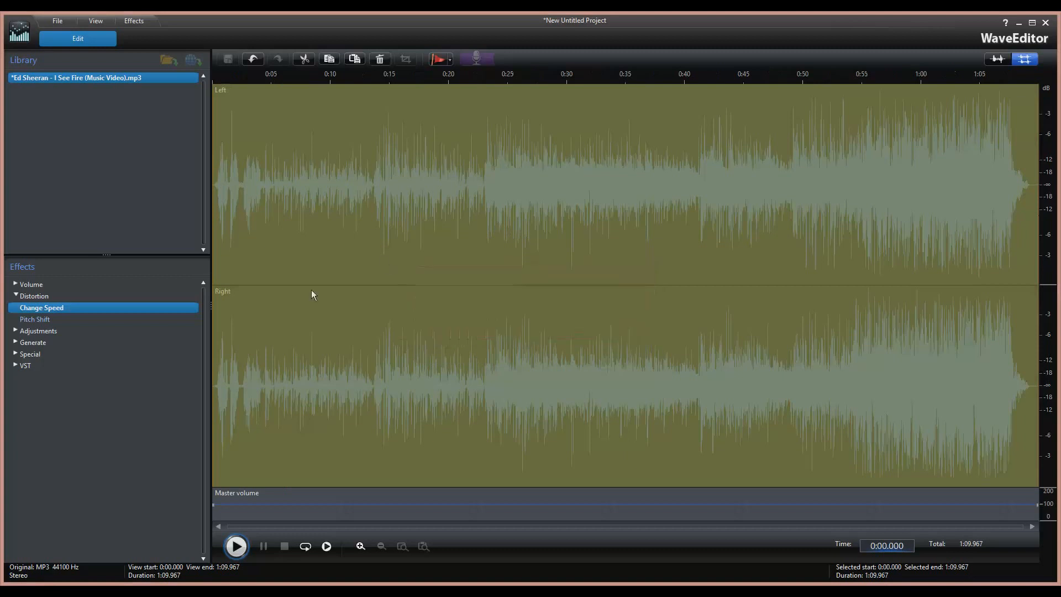
left_click(283, 355)
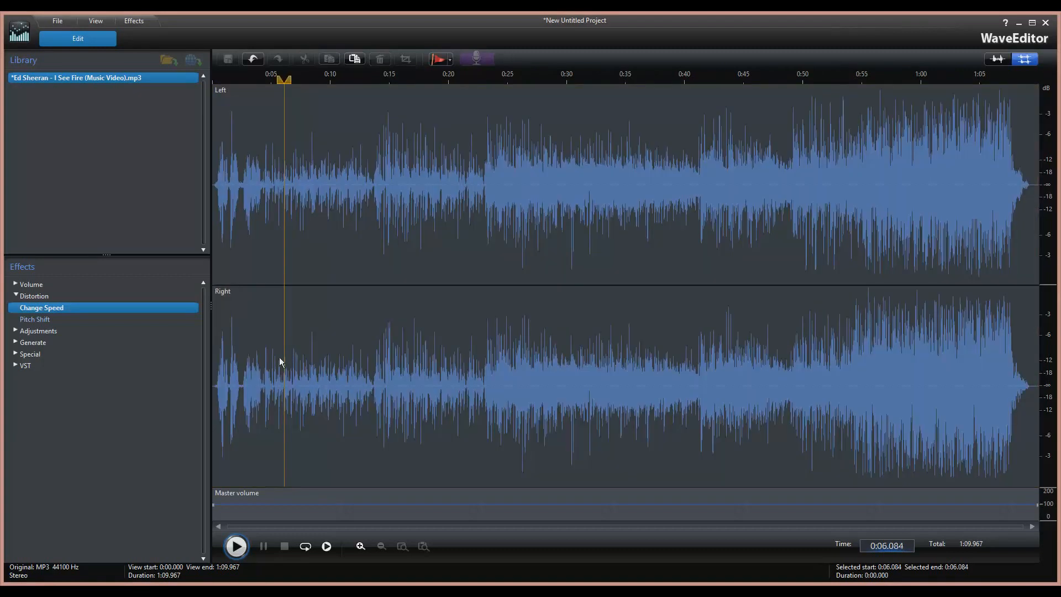
left_click_drag(228, 398, 189, 367)
left_click(229, 382)
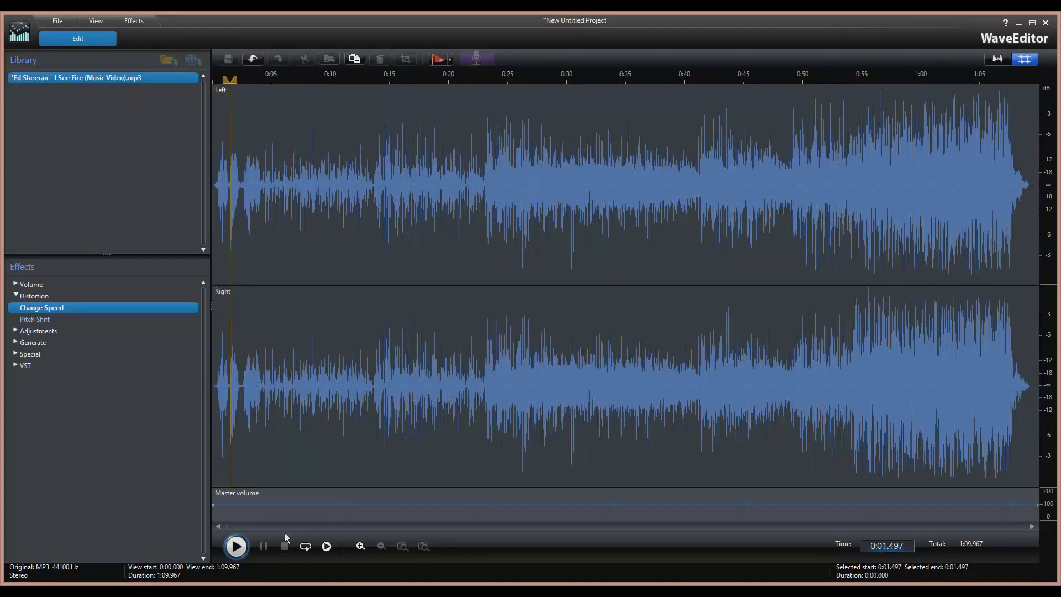
left_click(236, 546)
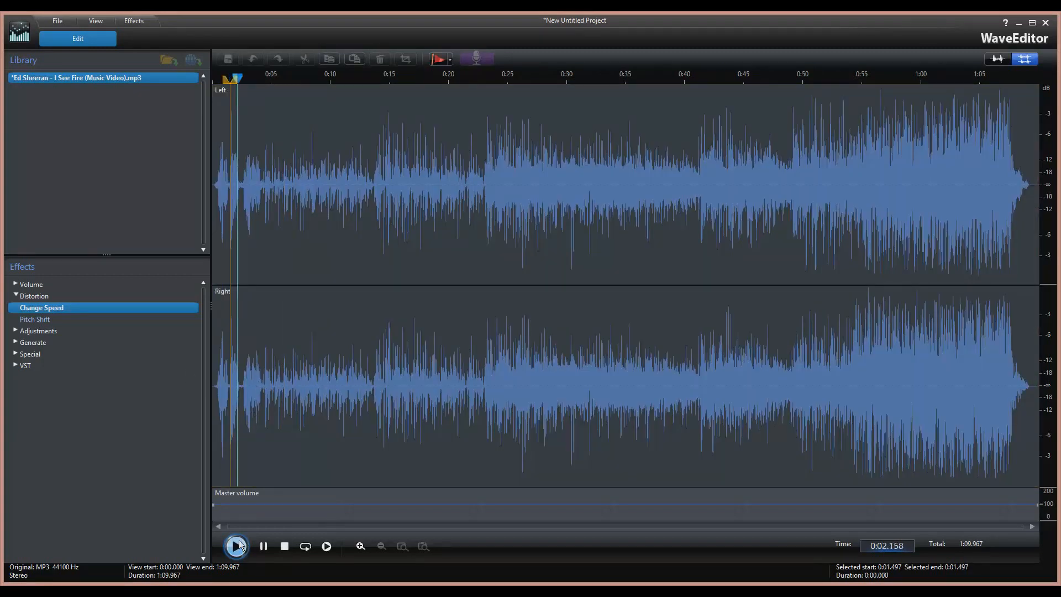
left_click(236, 546)
left_click(284, 548)
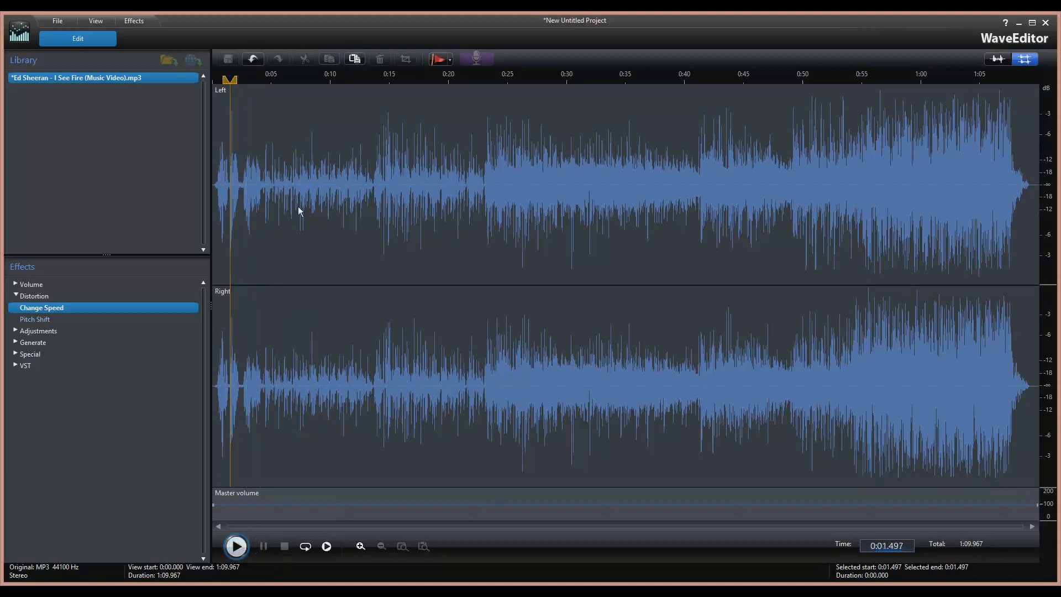
Undo the speed change and the earlier cut, then place the edit point at 0:08.426.
left_click(248, 61)
left_click(249, 62)
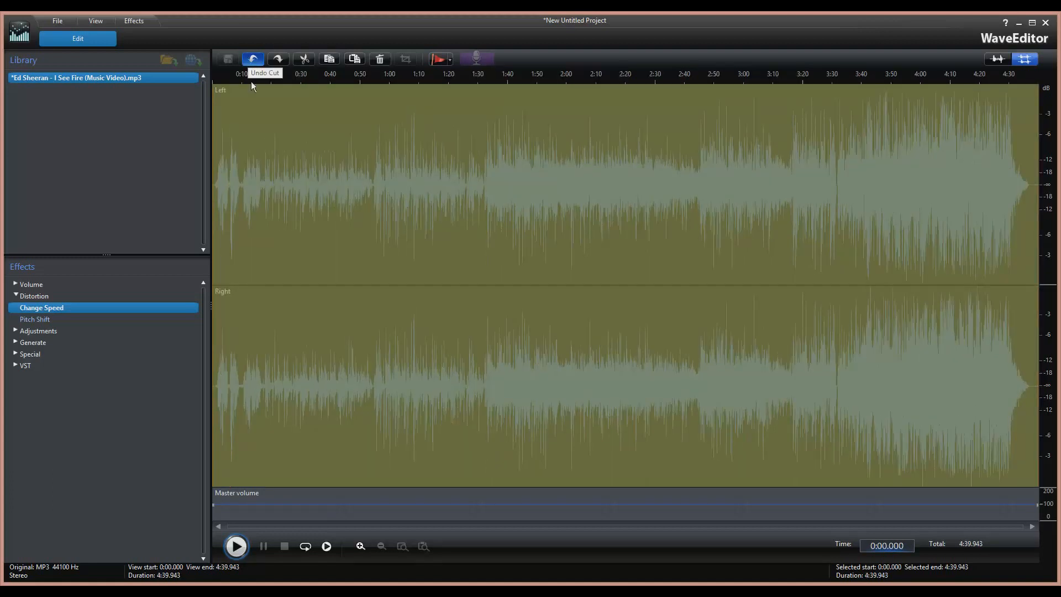
left_click(238, 237)
Play from 0:08.426, then apply a +6 pitch shift to the song.
left_click(242, 546)
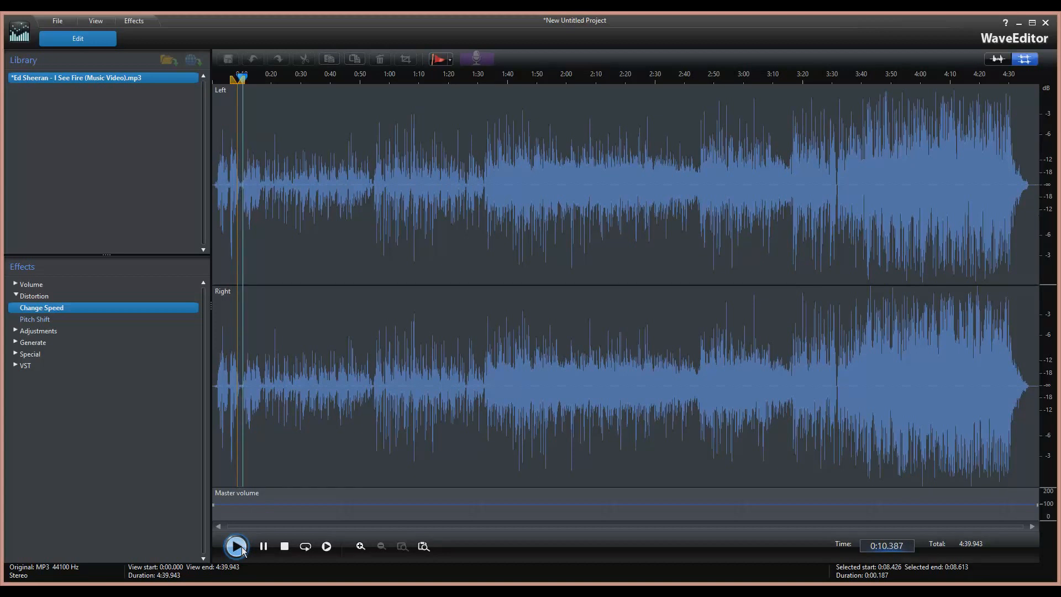
left_click(237, 547)
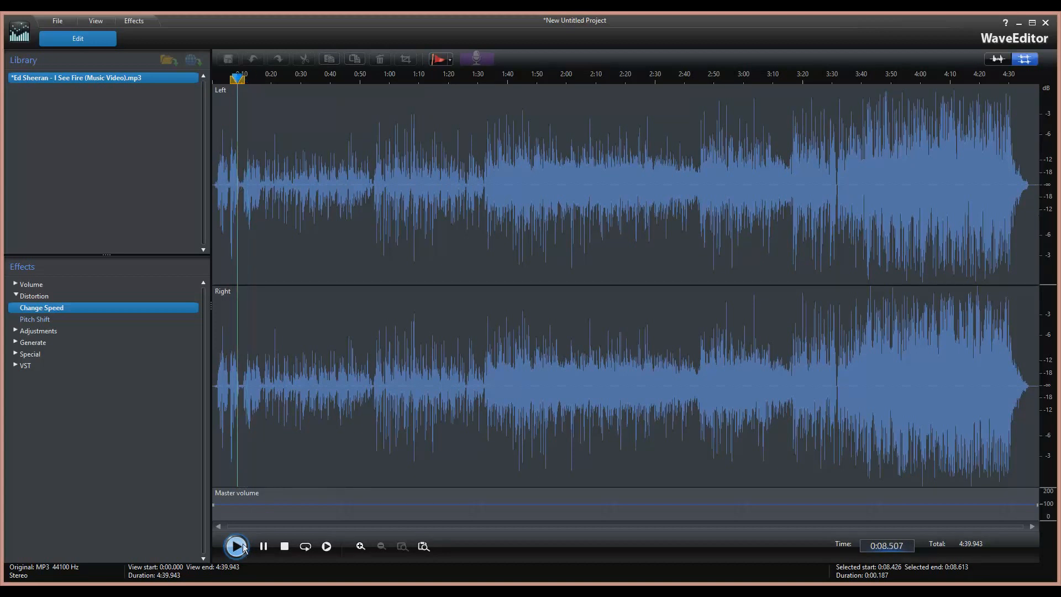
left_click(285, 547)
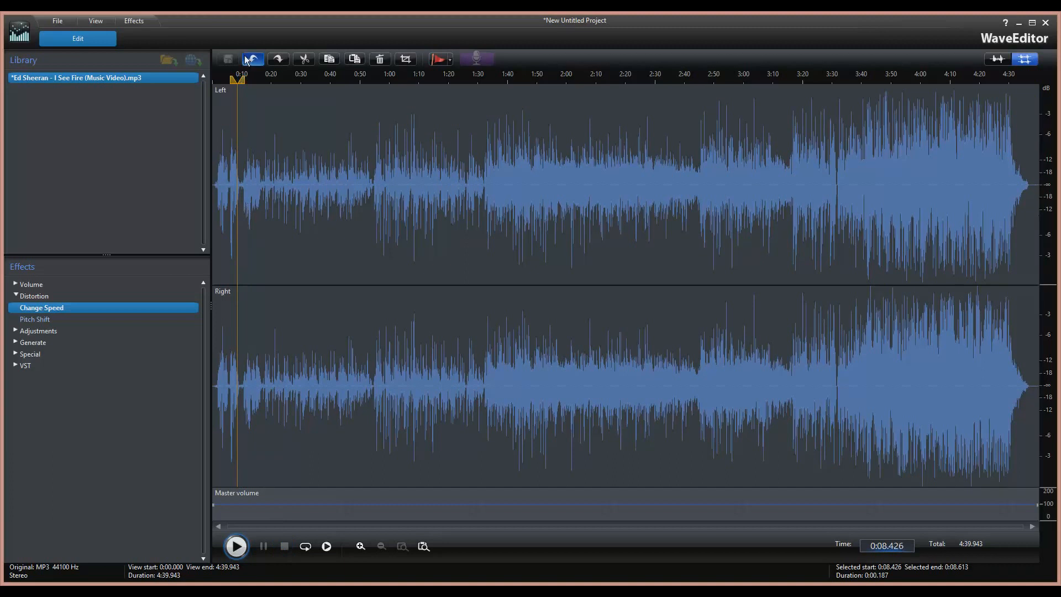
double_click(55, 320)
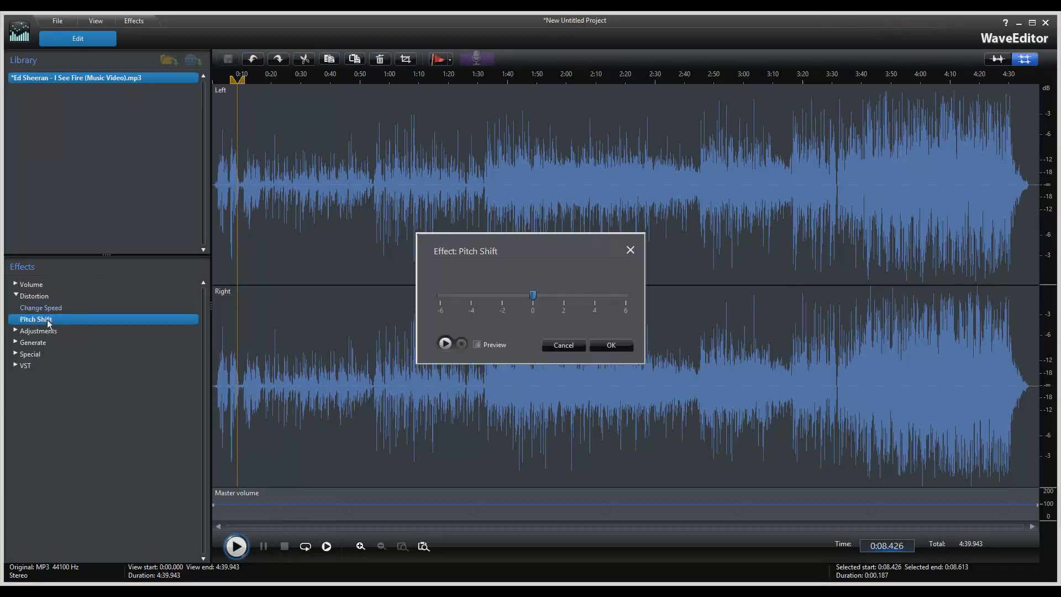
left_click_drag(541, 300, 629, 301)
left_click(610, 345)
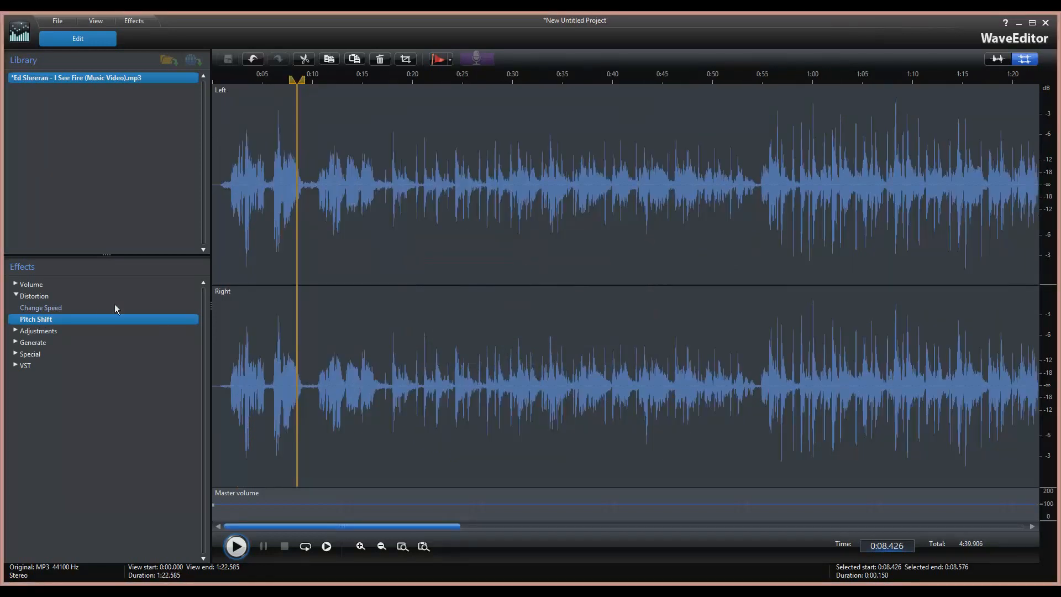
Apply a second +6 pitch shift and play the song from 0:00.552.
double_click(55, 321)
left_click_drag(534, 296, 651, 304)
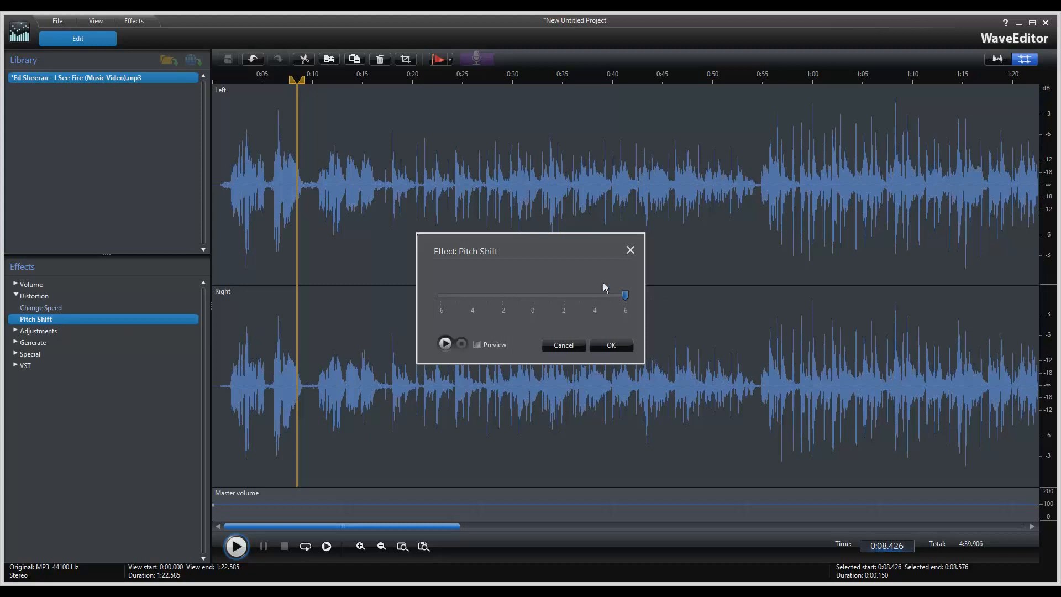
left_click(612, 346)
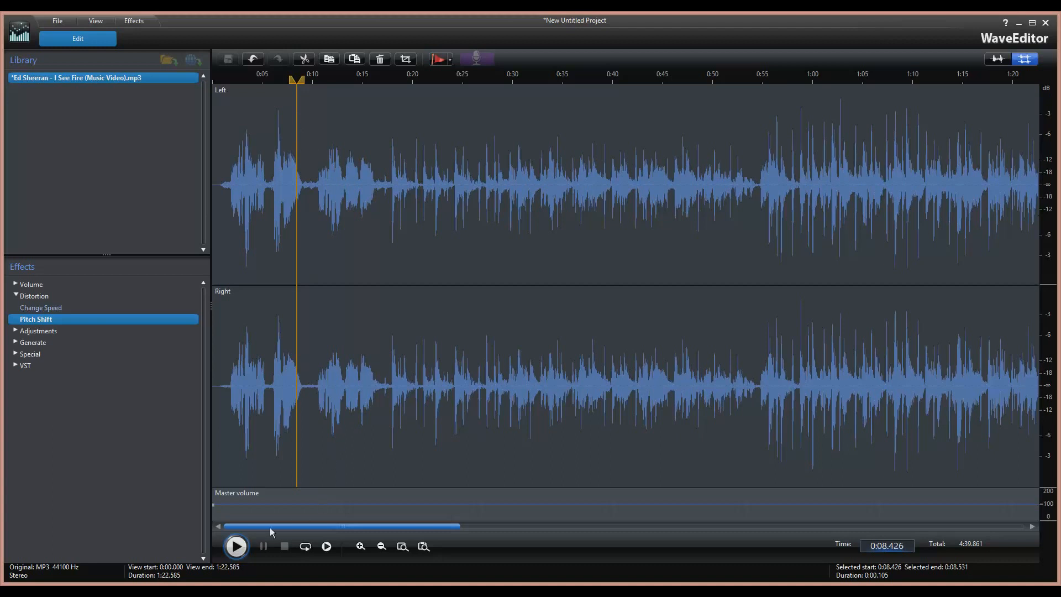
left_click(232, 546)
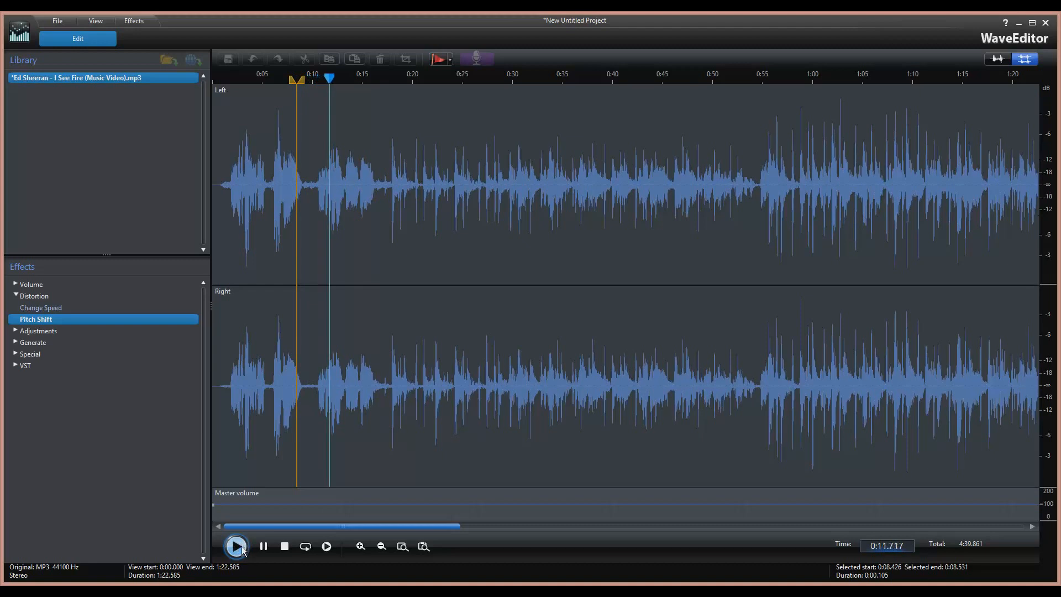
left_click(236, 546)
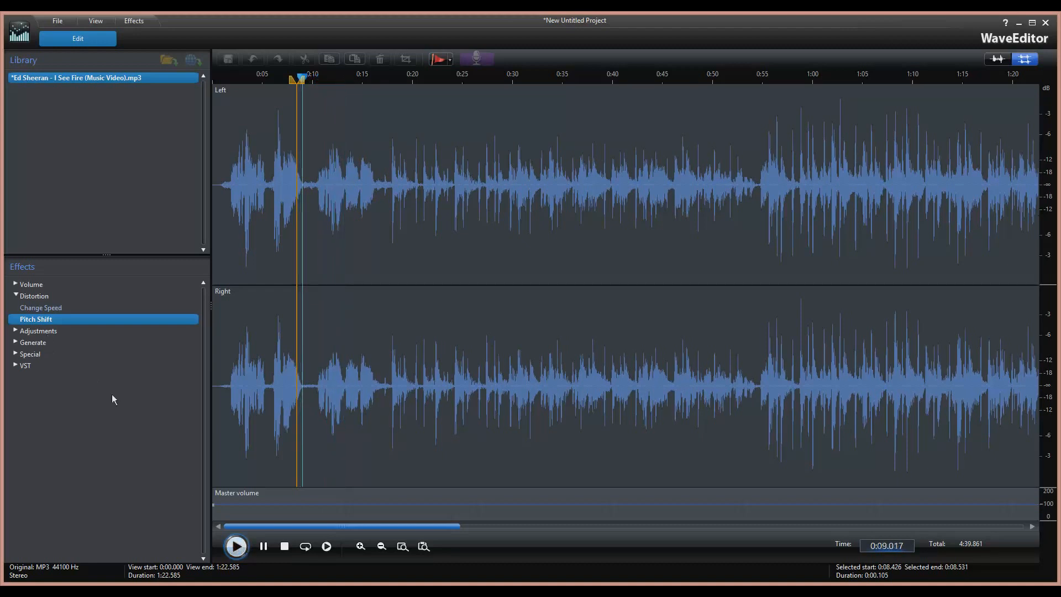
left_click(264, 234)
left_click(218, 180)
left_click(284, 545)
left_click(243, 546)
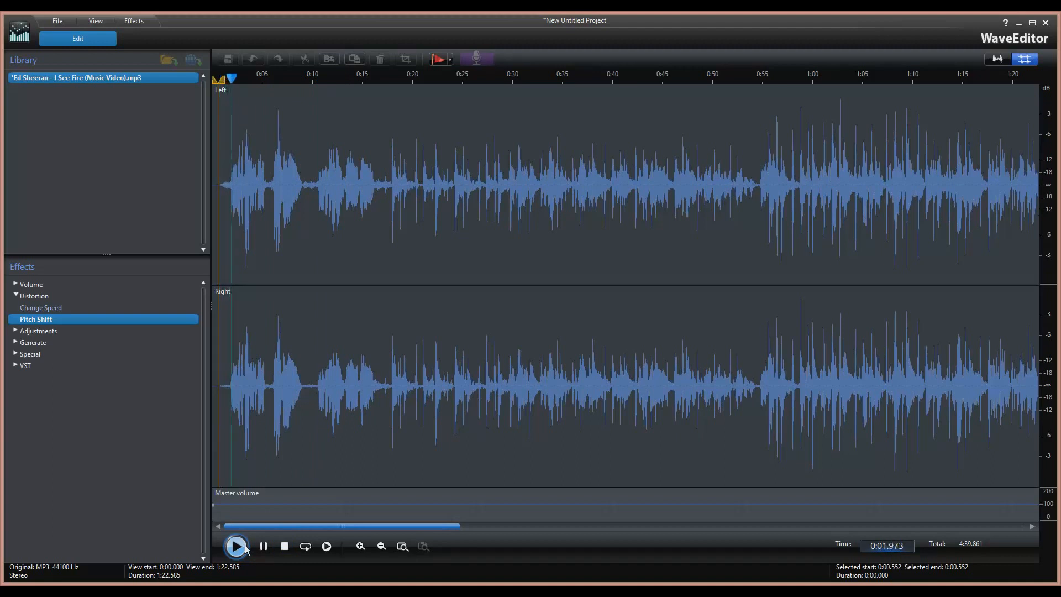
Open and cancel Change Speed and Pitch Shift without applying anything.
left_click(285, 547)
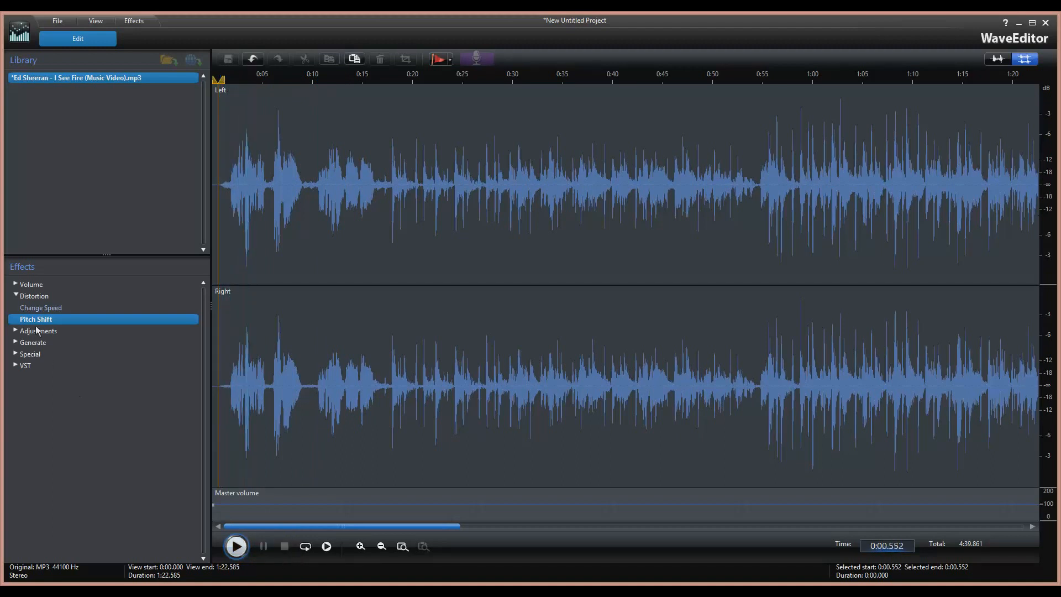
double_click(35, 312)
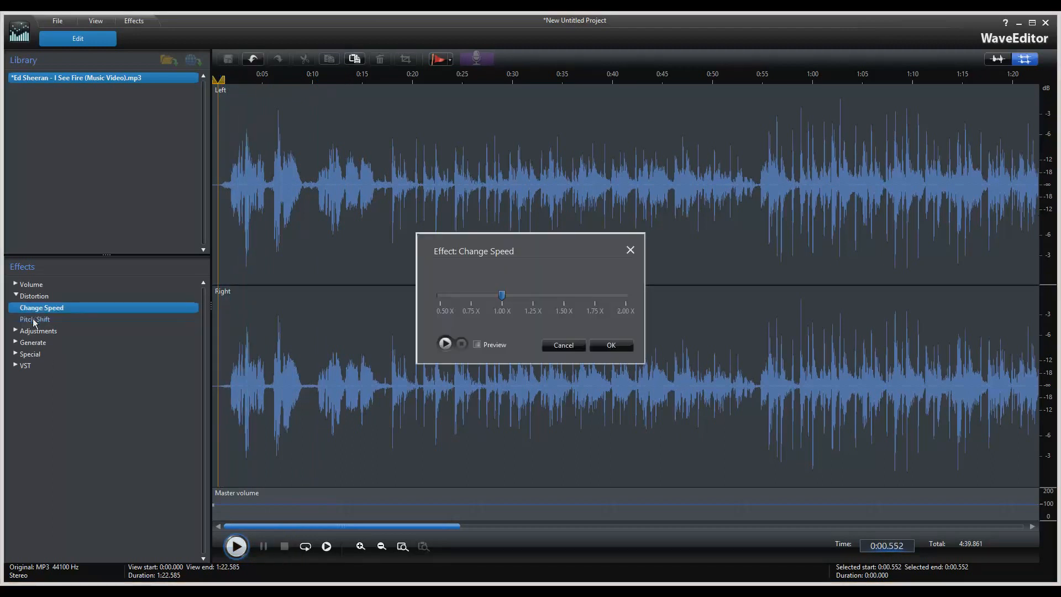
left_click(562, 345)
double_click(44, 319)
left_click_drag(533, 296, 625, 299)
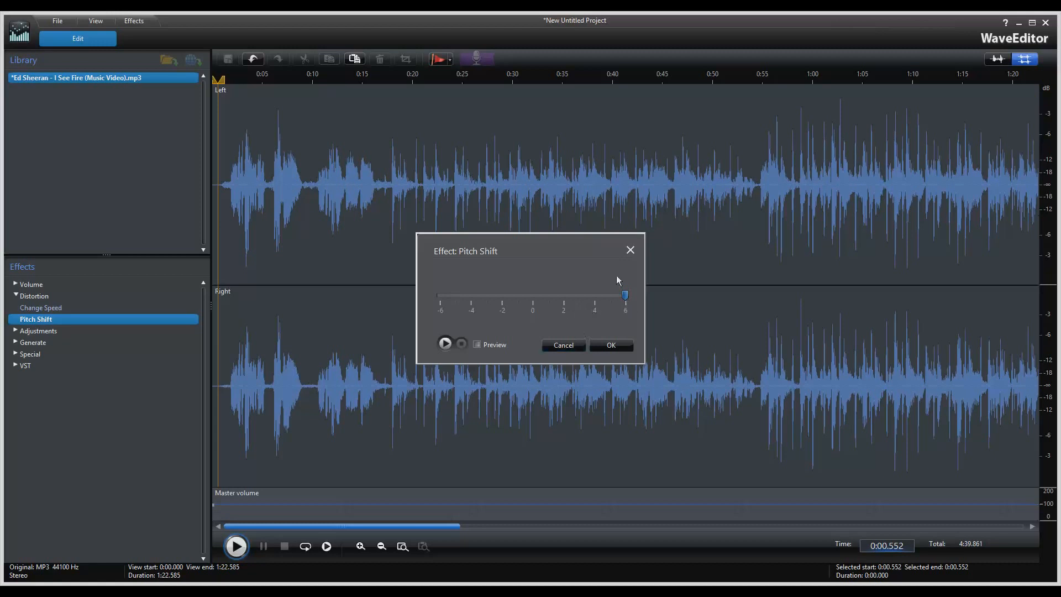
left_click(630, 250)
double_click(61, 310)
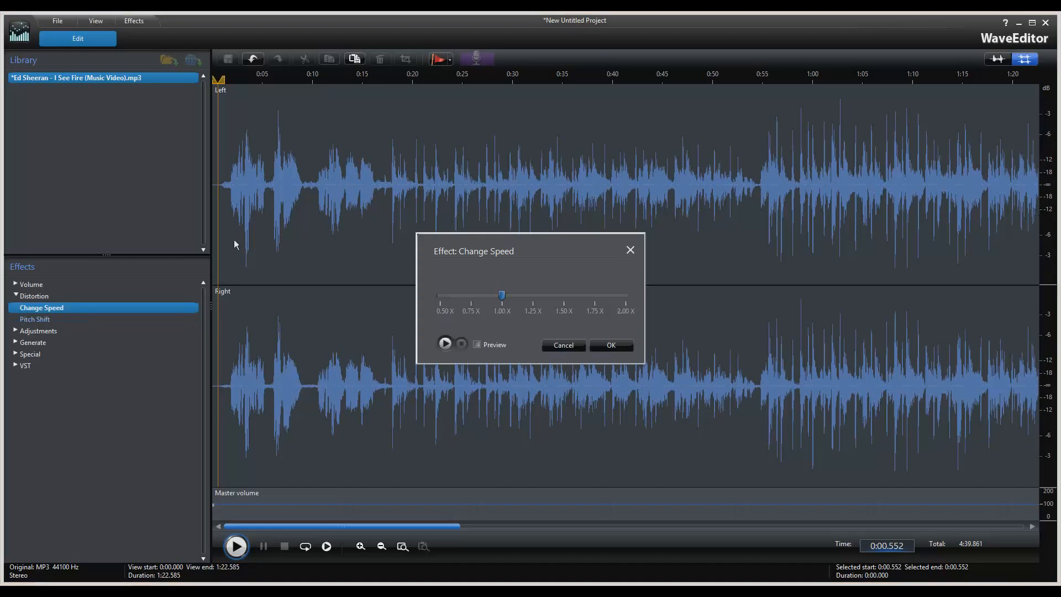
left_click(566, 344)
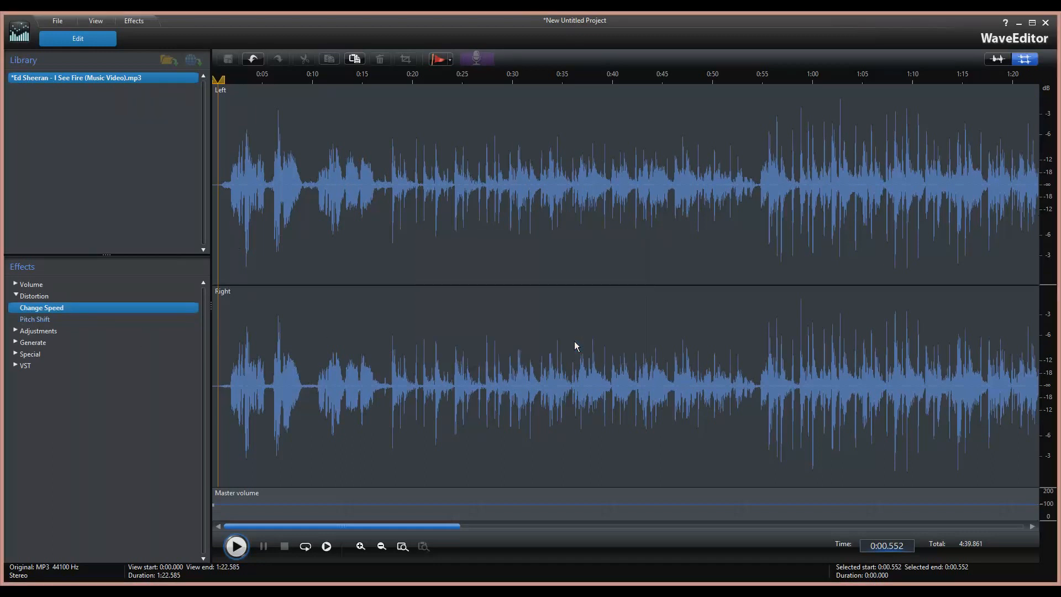
Apply two more +6 pitch shifts to the song.
double_click(28, 319)
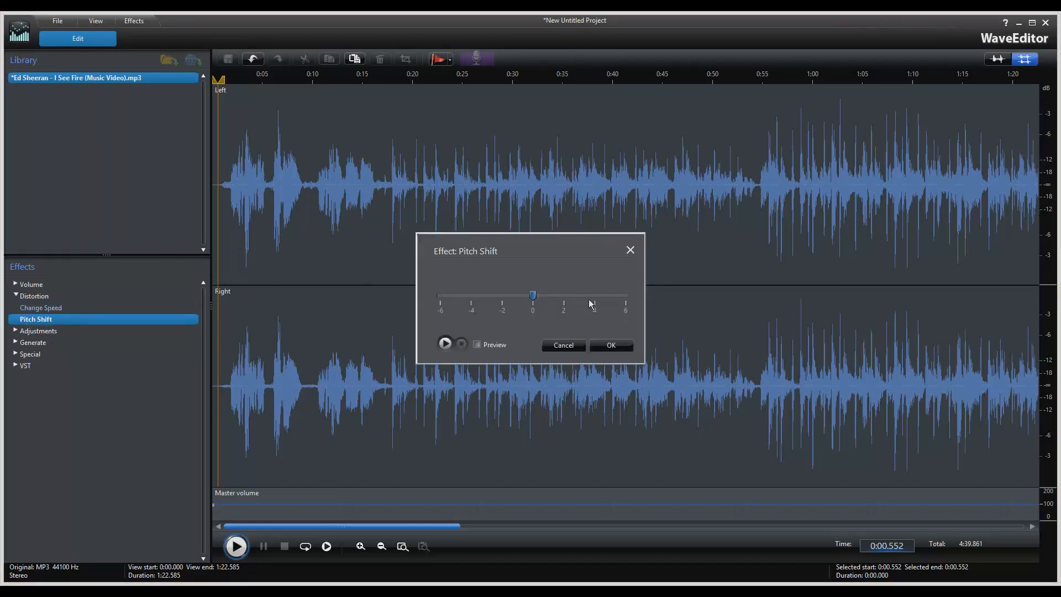
left_click(623, 296)
left_click(600, 348)
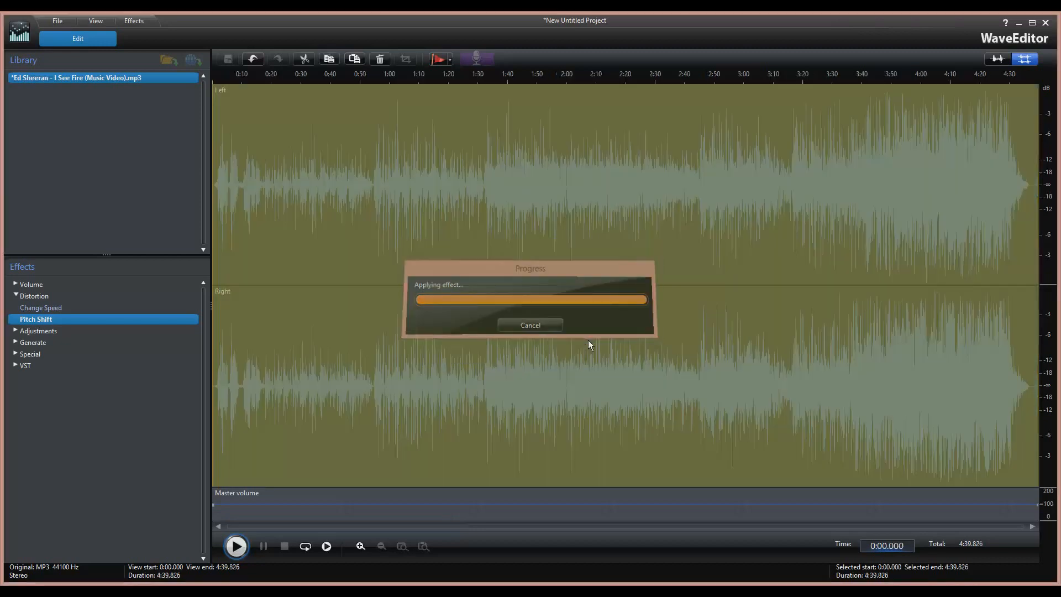
double_click(28, 321)
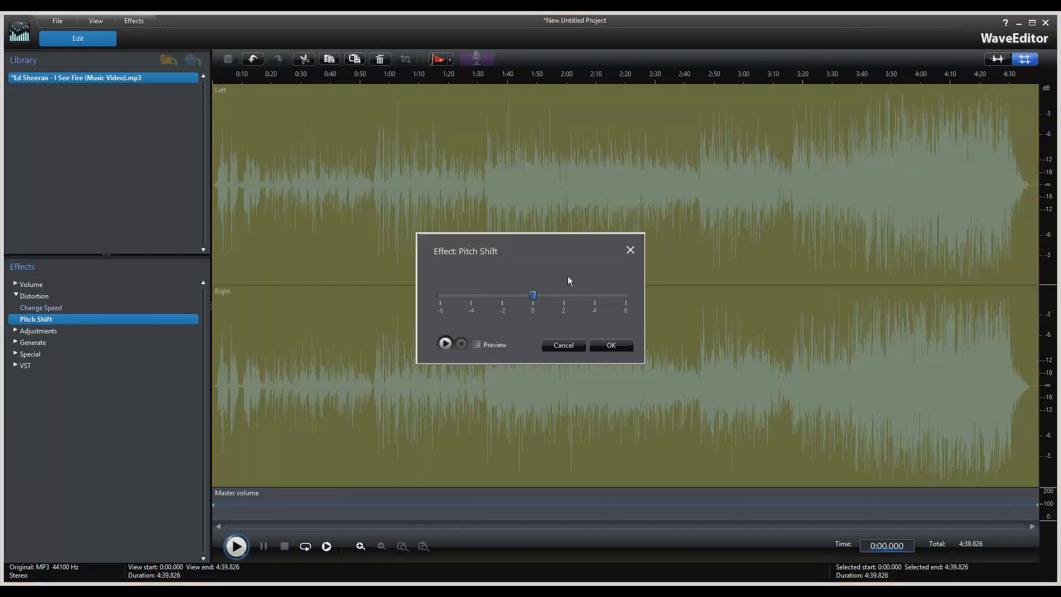
left_click(624, 296)
left_click(610, 345)
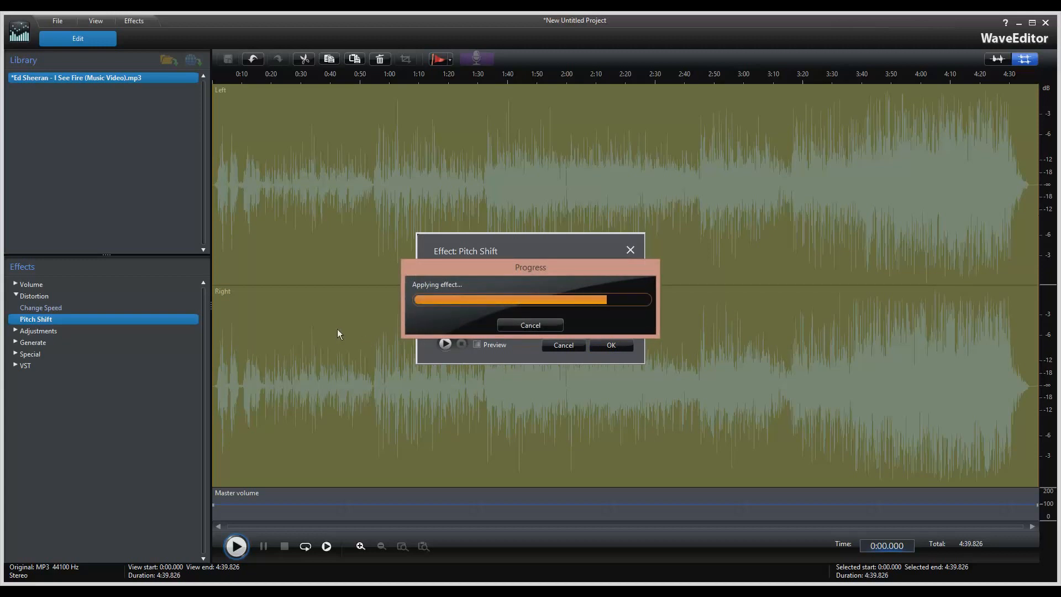
Play the song from 0:10.106, then move the start marker back to the beginning.
left_click(223, 184)
left_click_drag(233, 185, 243, 186)
left_click(242, 186)
left_click(237, 548)
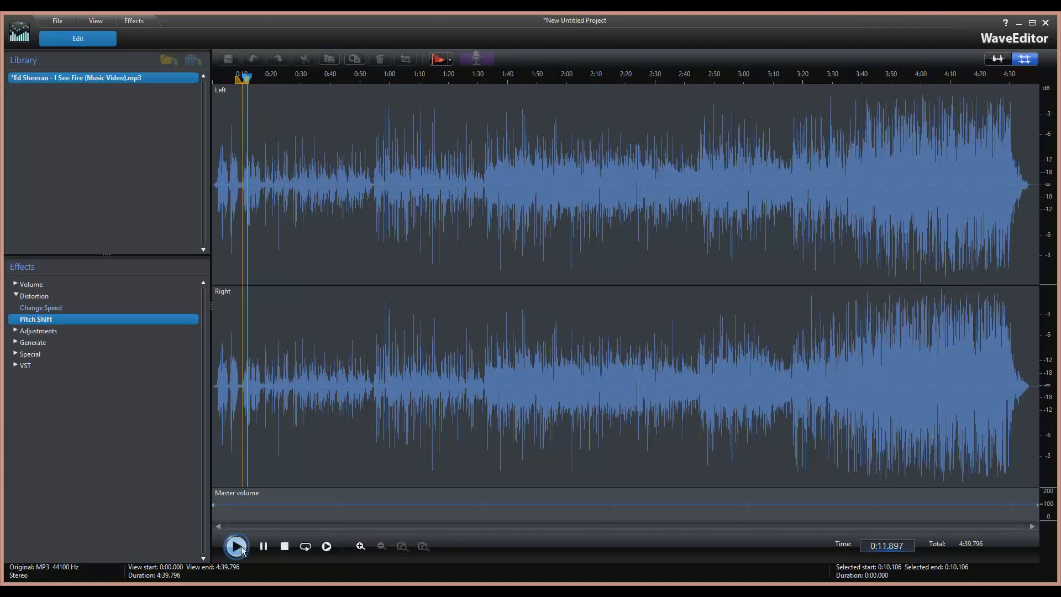
left_click(284, 547)
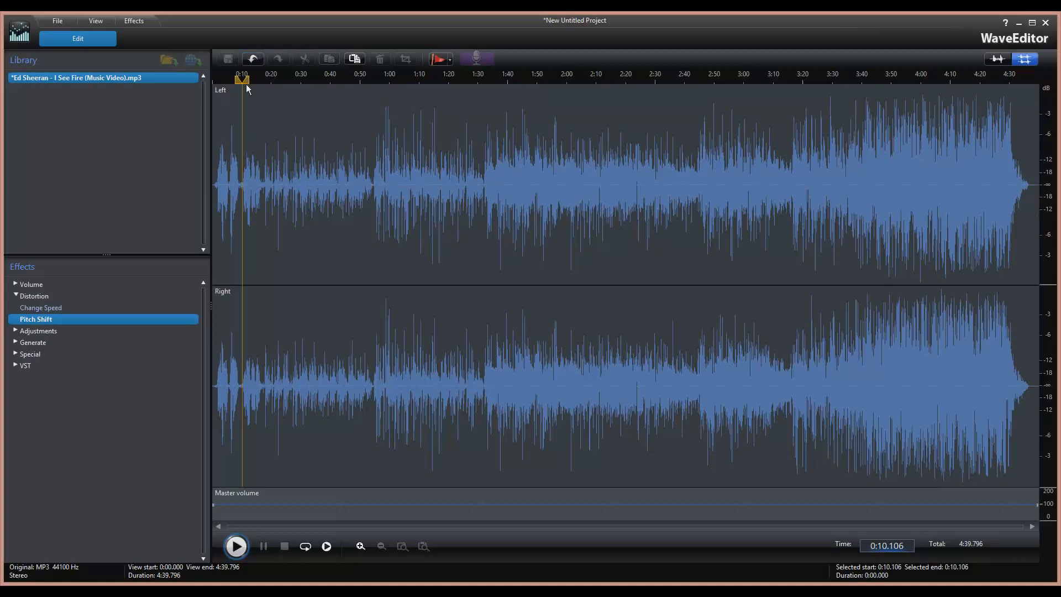
left_click_drag(236, 82, 214, 83)
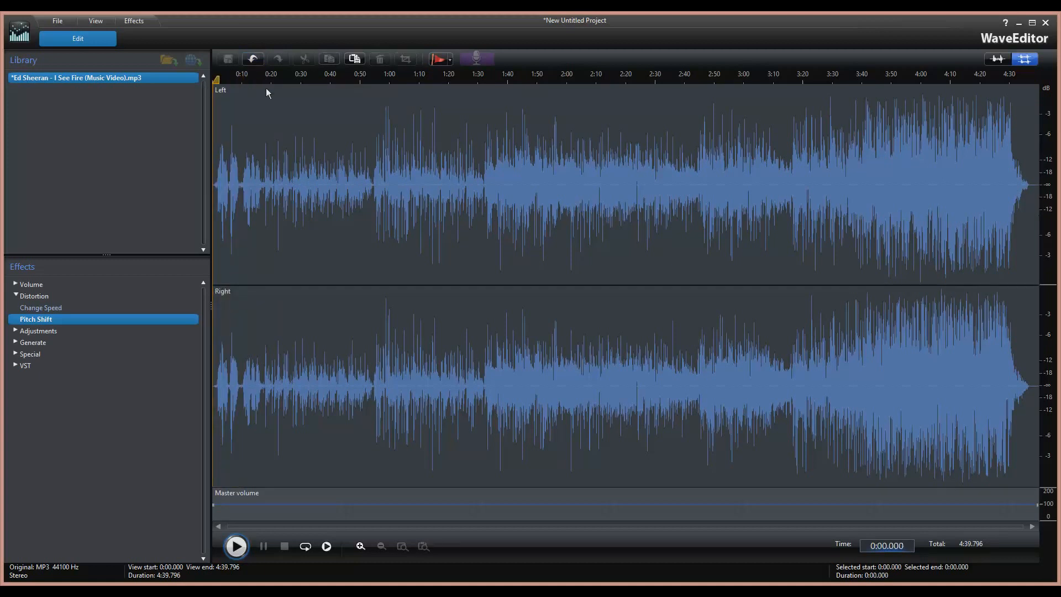